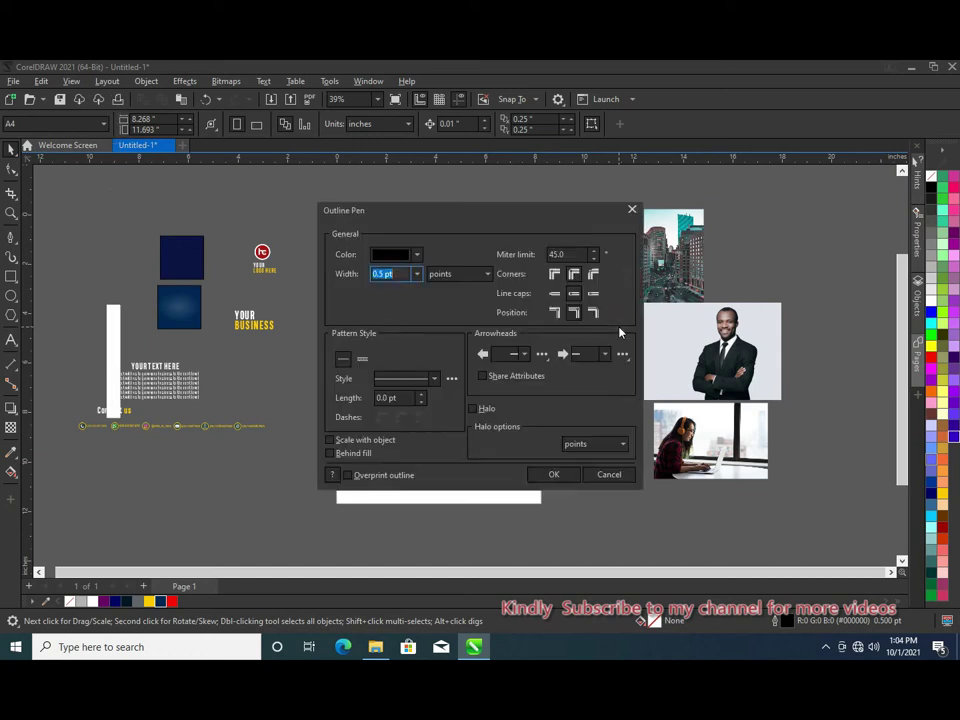
Delete the stray white strip and draw a rectangle covering the whole A4 page.
click(620, 475)
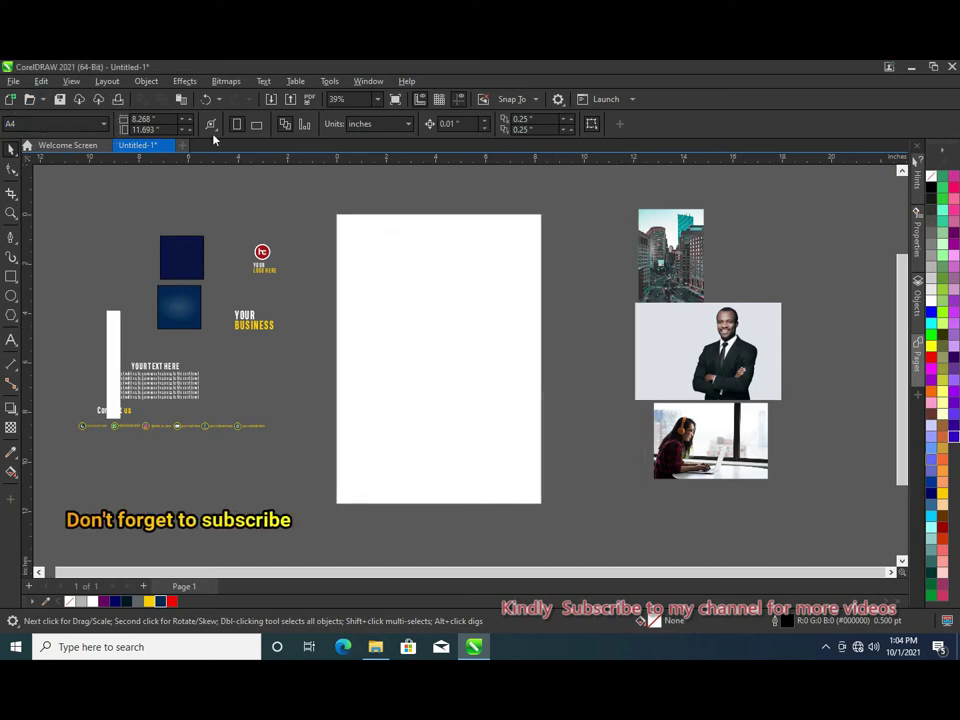
key(Delete)
click(11, 276)
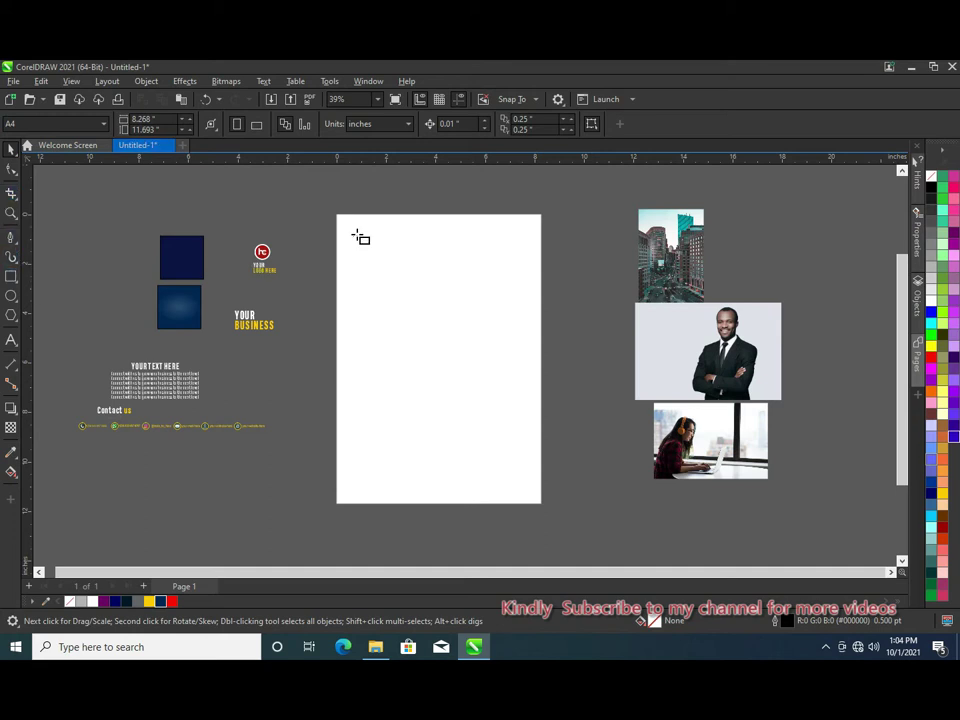
drag(337, 215, 541, 503)
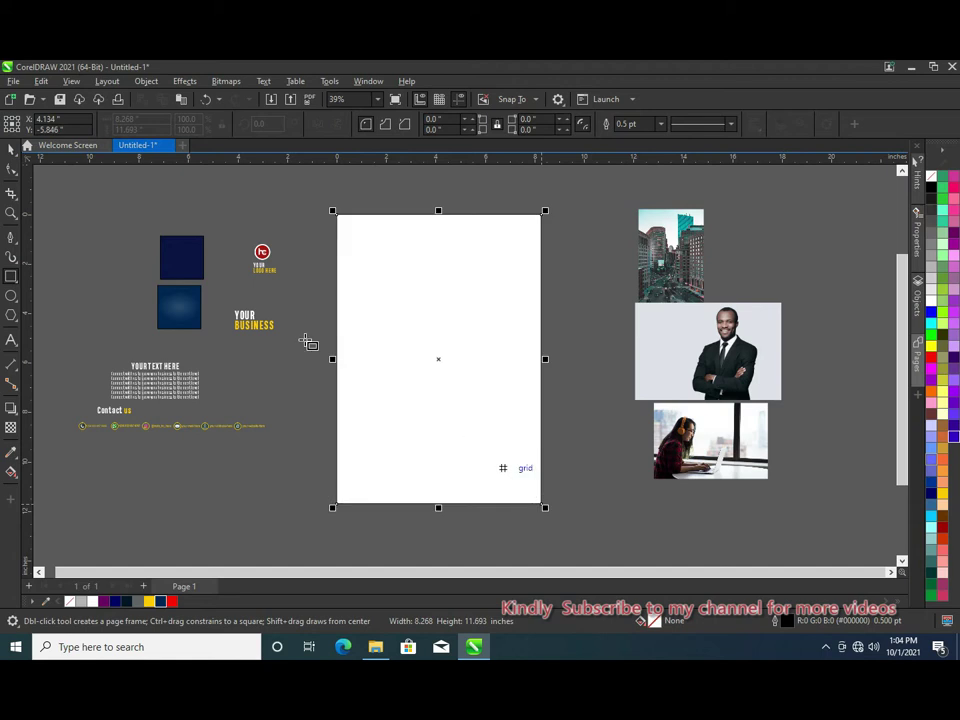
Copy the blue square's dark blue radial gradient fill onto the page rectangle.
click(13, 152)
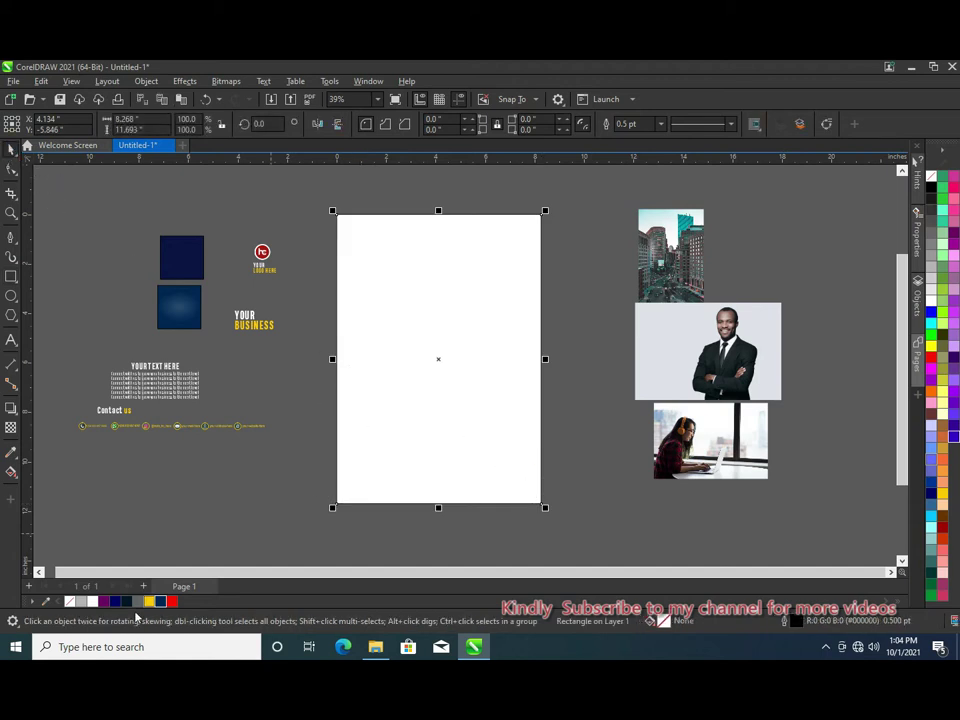
drag(175, 318, 432, 342)
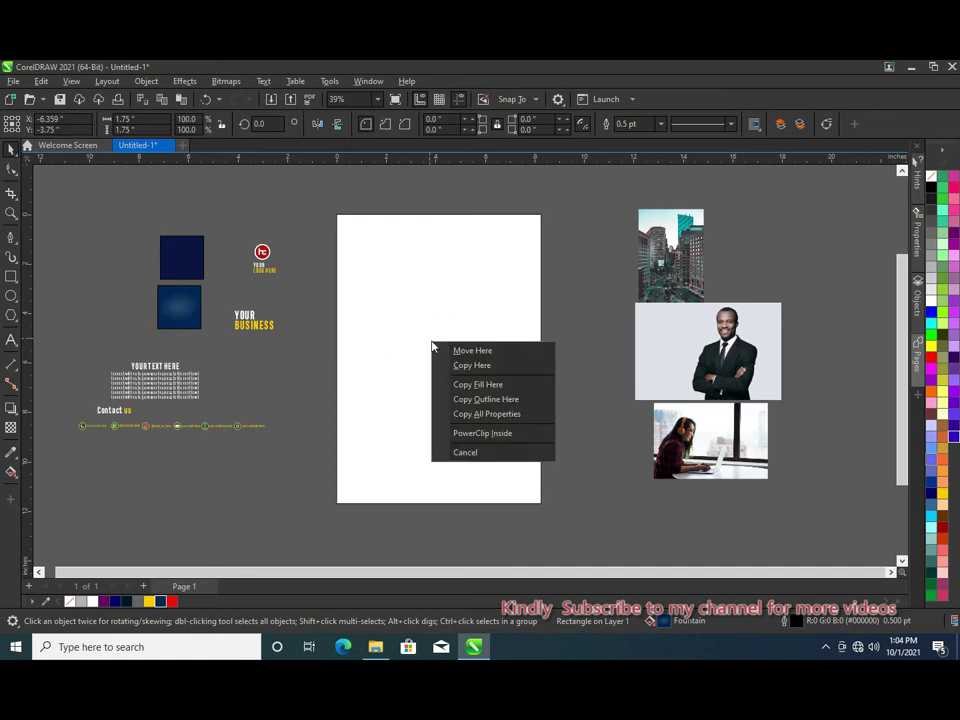
click(482, 383)
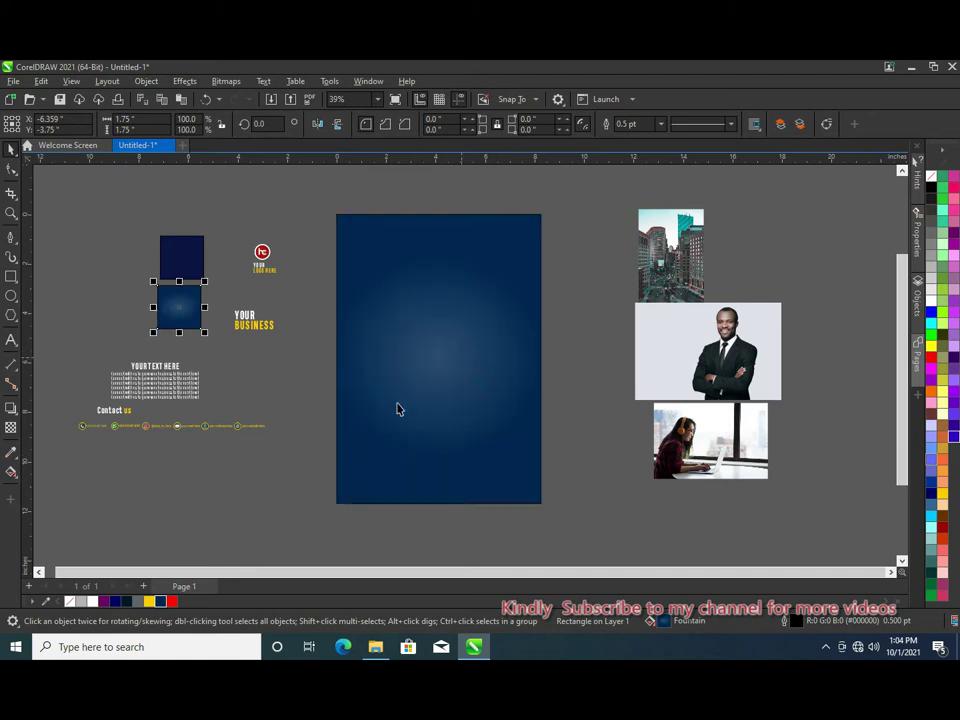
click(401, 411)
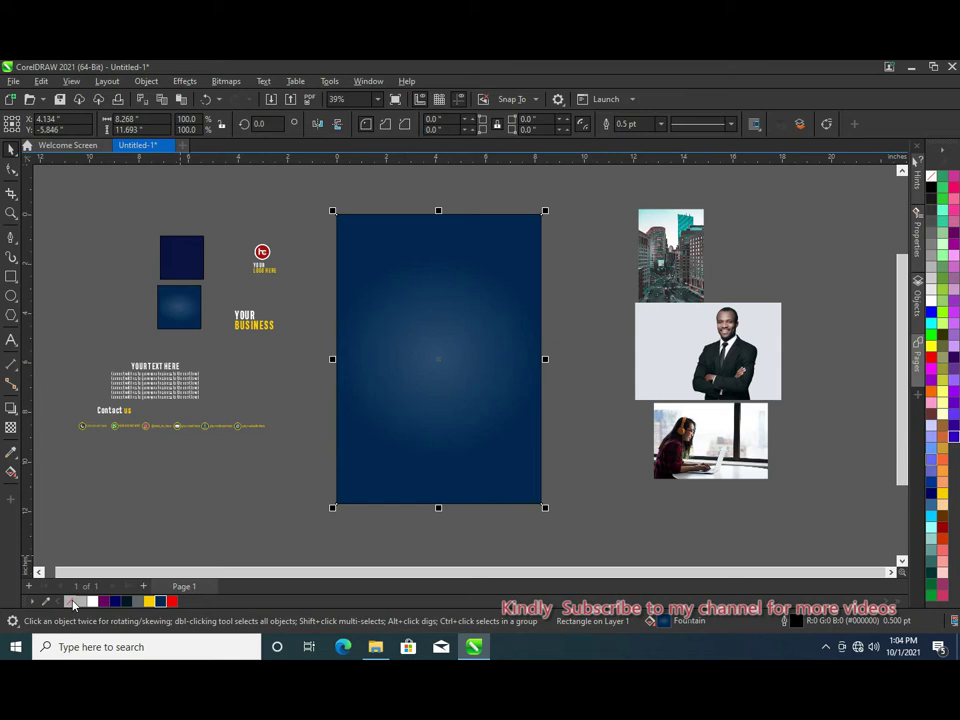
click(148, 537)
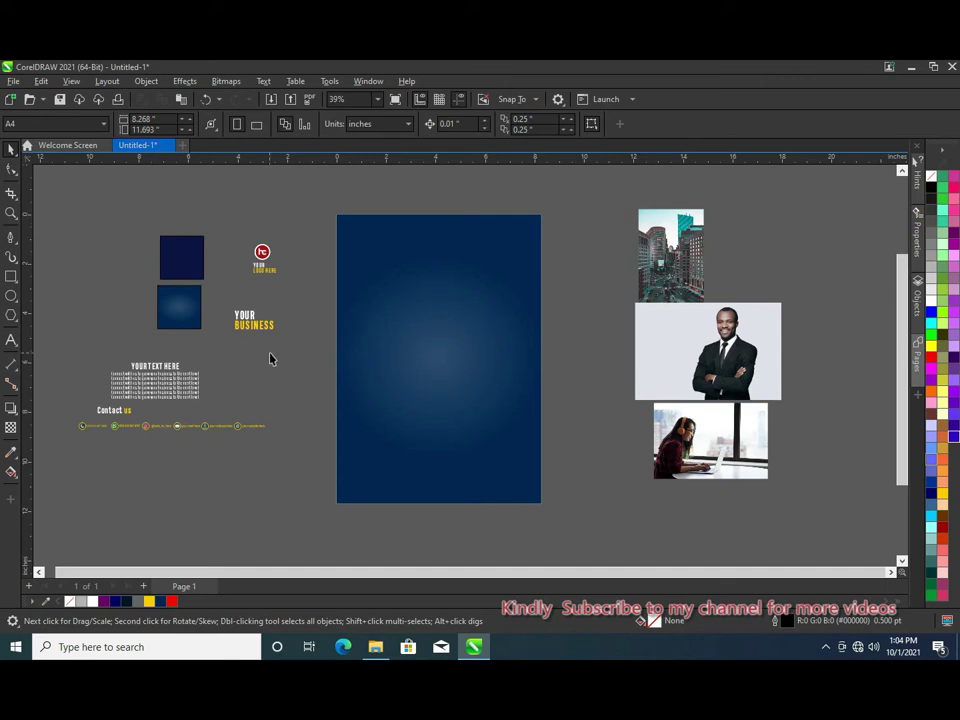
Draw a large circle over the upper half of the page.
scroll(398, 300, up, 1)
scroll(398, 298, up, 1)
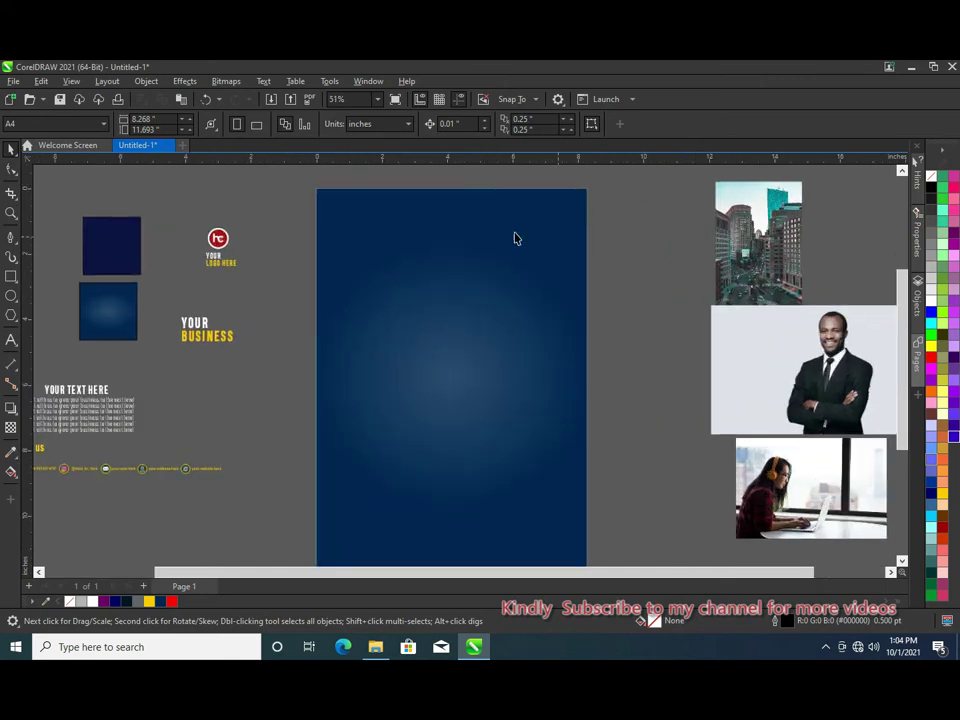
click(6, 297)
drag(341, 198, 589, 468)
click(7, 147)
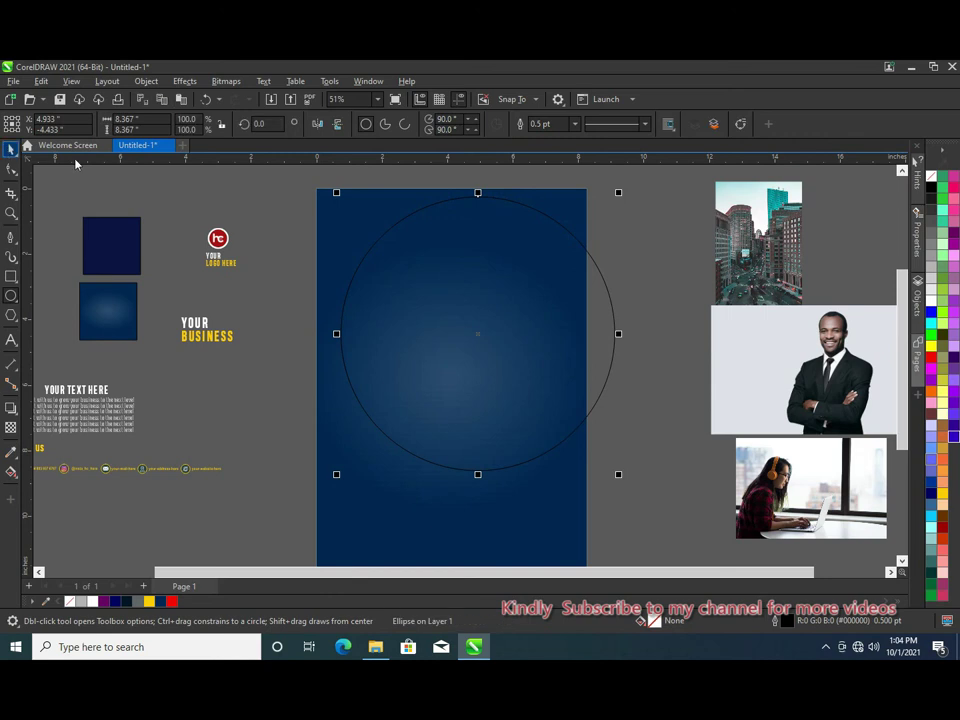
Give the circle a white 3.0 pt outline, keeping it a full circle.
click(574, 124)
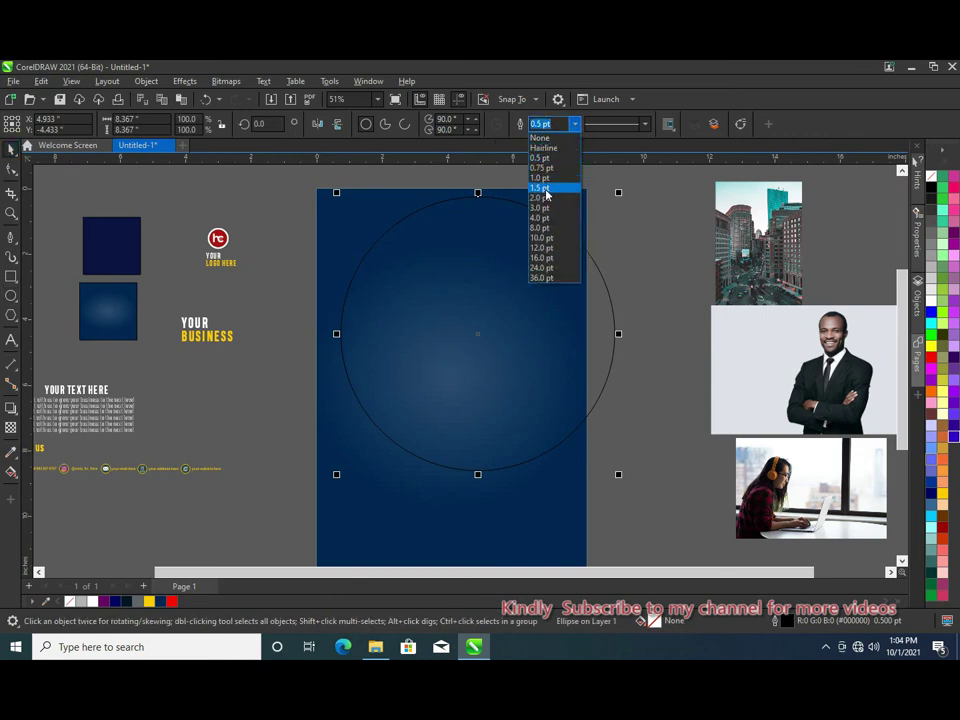
click(545, 188)
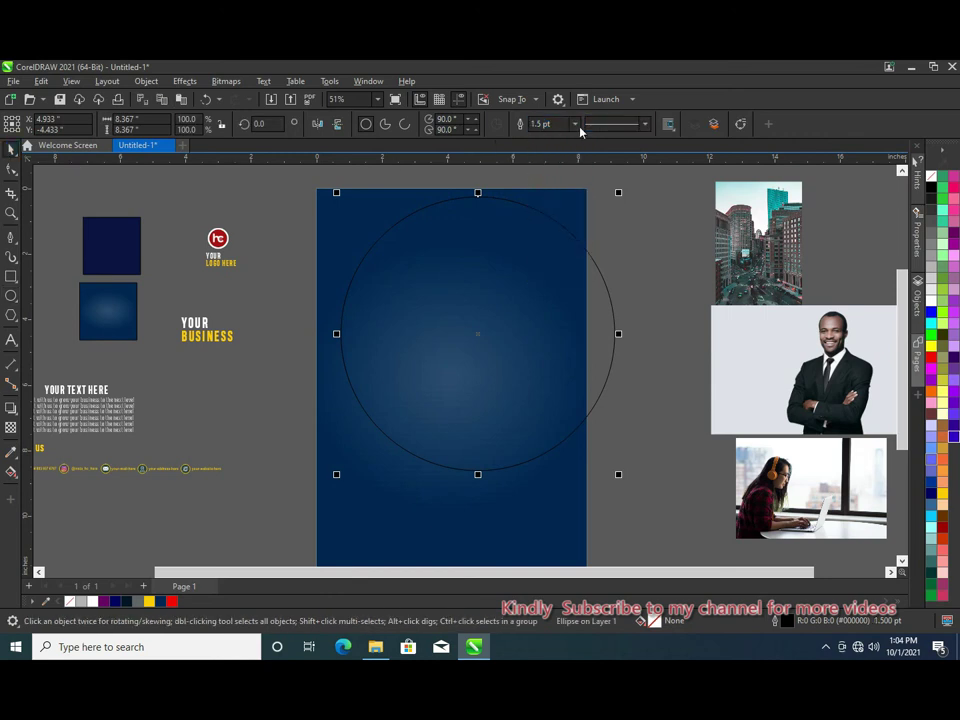
click(574, 124)
click(548, 200)
right_click(92, 602)
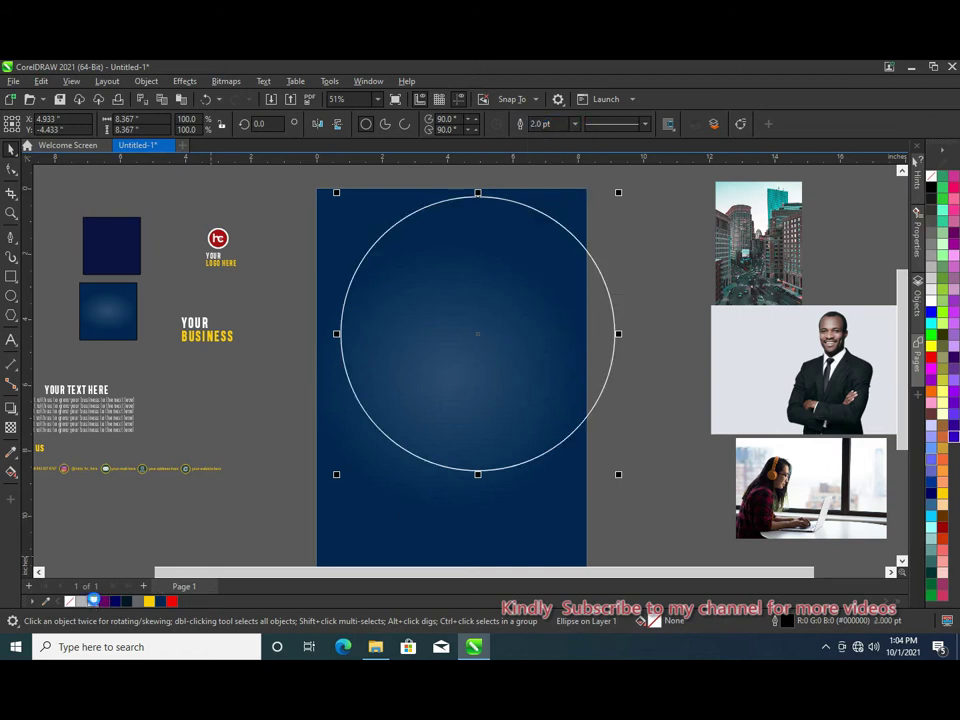
click(576, 124)
click(547, 209)
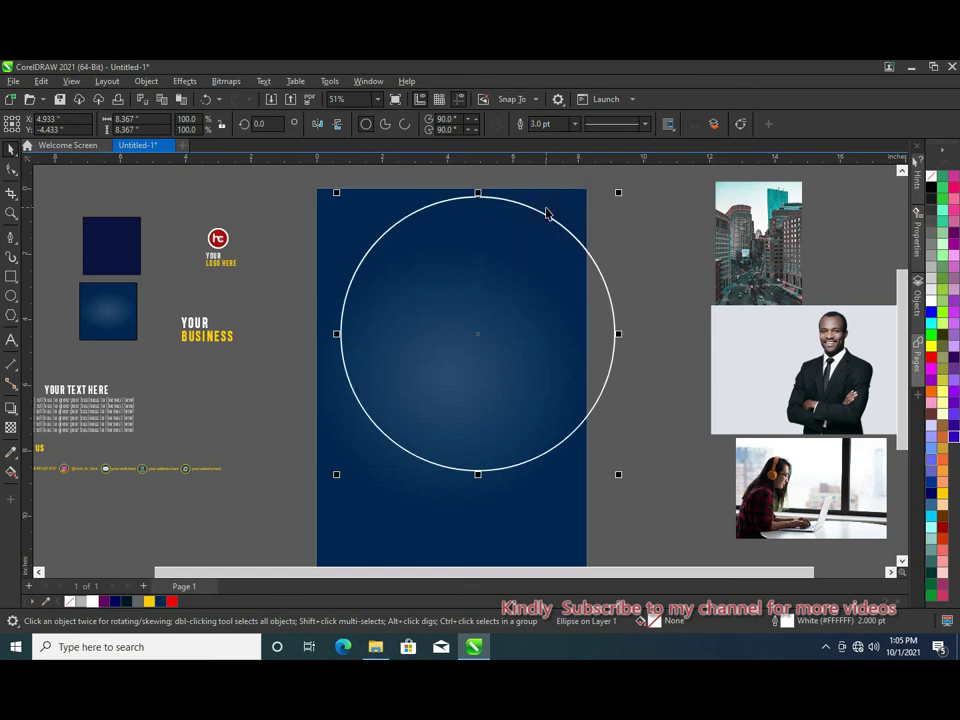
click(406, 124)
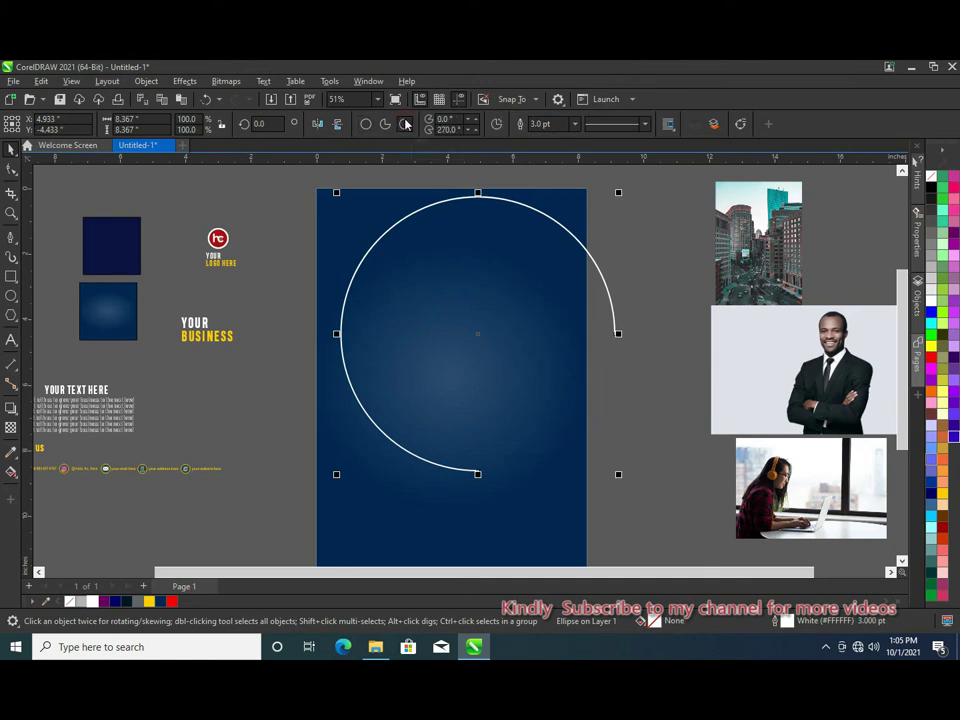
key(ctrl+z)
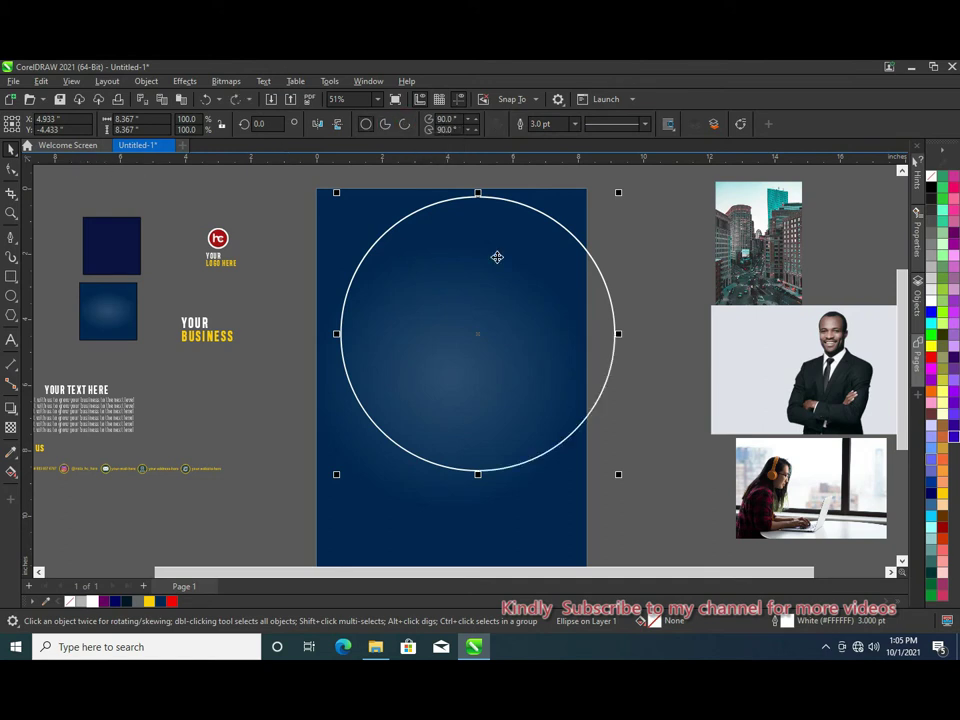
Copy the circle and paste a duplicate onto the page.
right_click(490, 289)
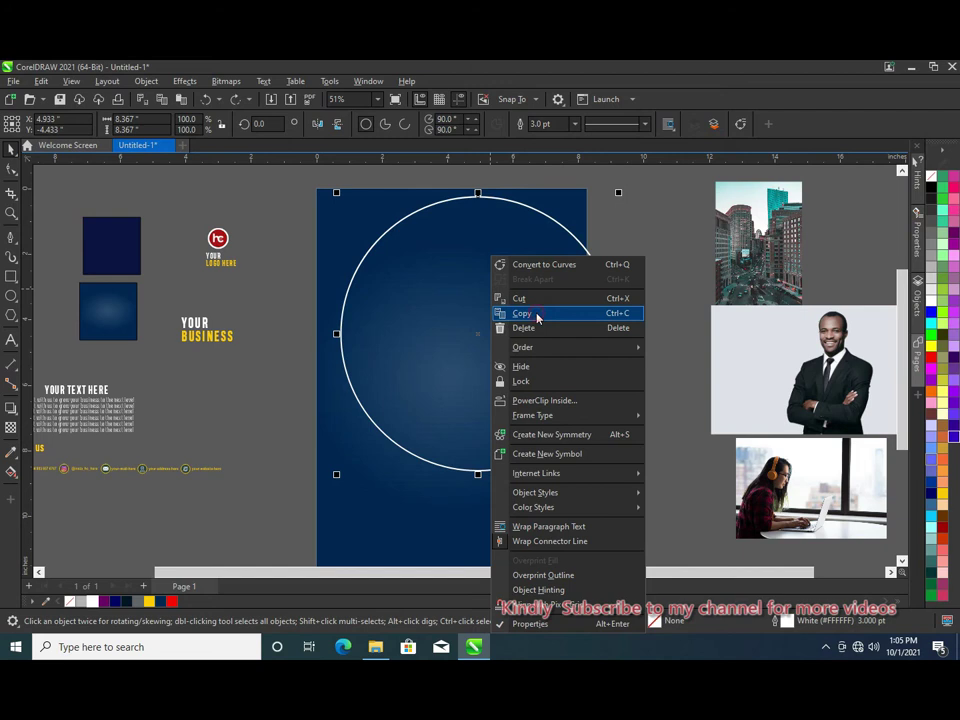
click(503, 310)
right_click(504, 258)
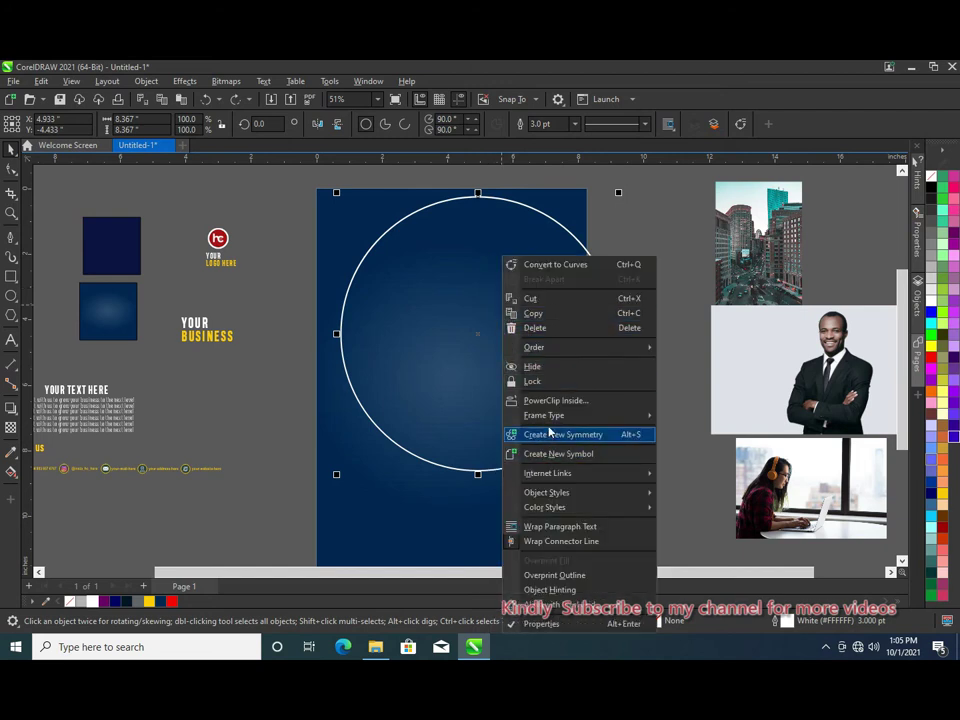
right_click(685, 278)
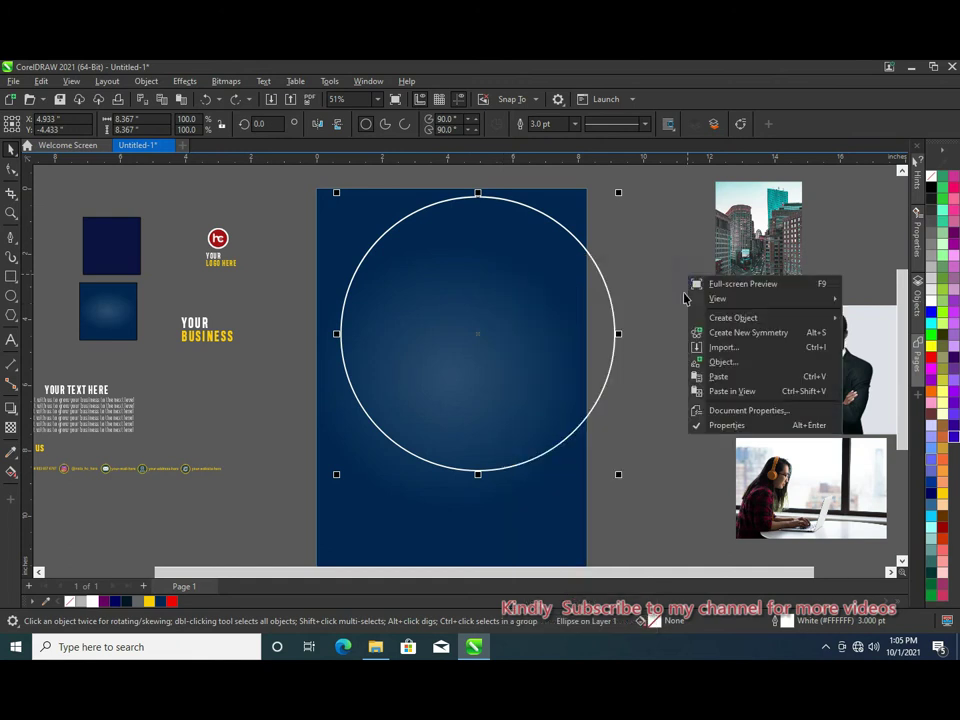
click(716, 376)
click(662, 314)
click(614, 326)
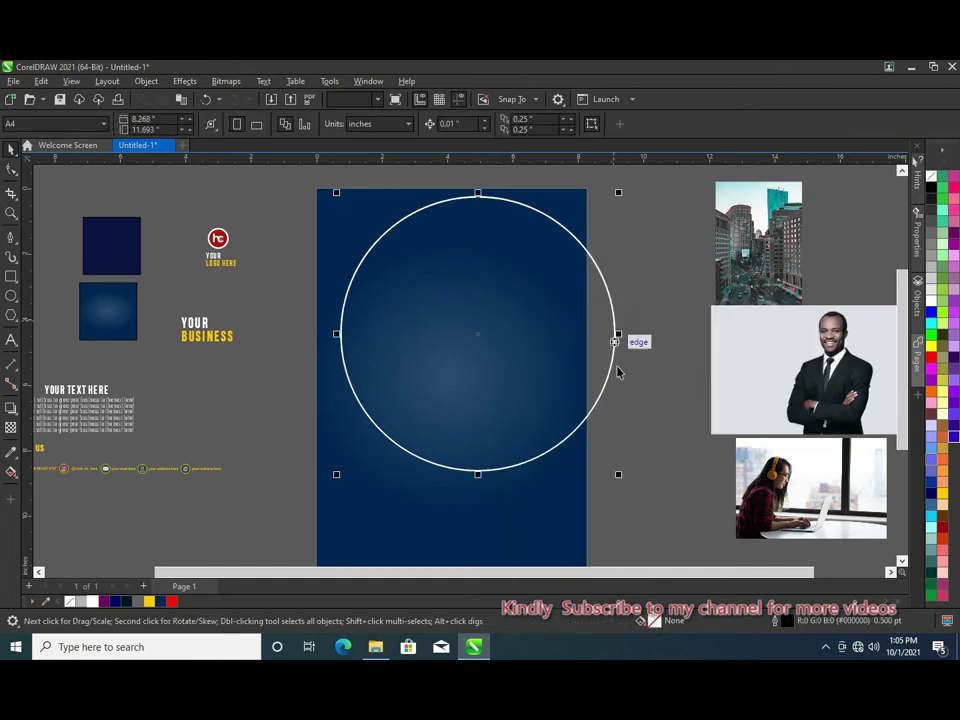
Scale smaller concentric copies inward from the circle's corner handle to form nested rings.
scroll(551, 431, up, 2)
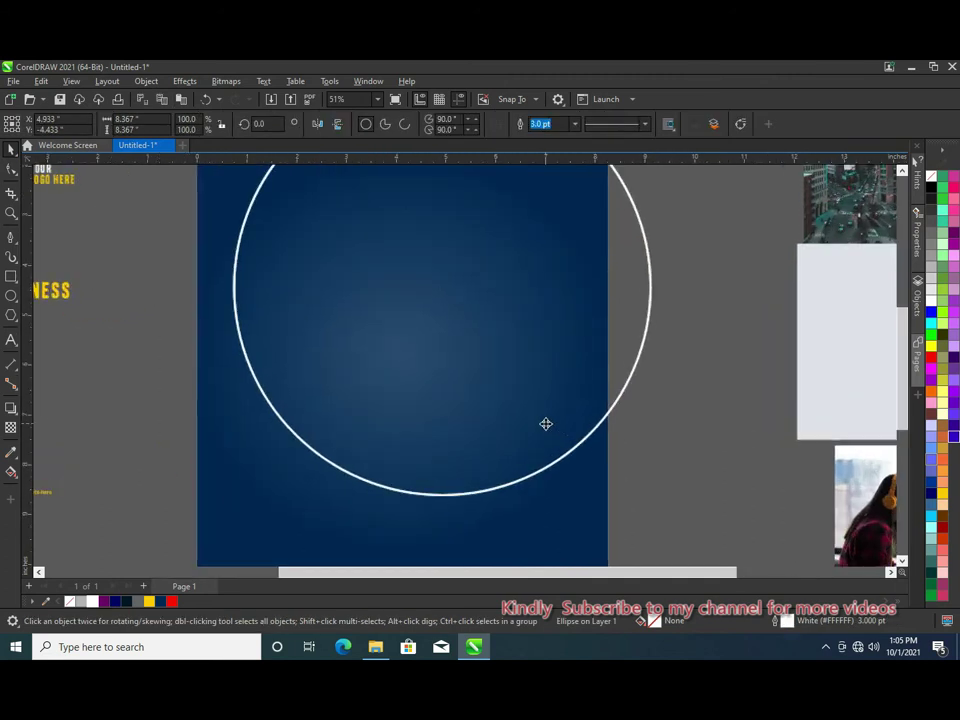
mouse_move(655, 500)
mouse_down()
mouse_move(636, 493)
mouse_move(645, 498)
mouse_move(632, 476)
mouse_up()
click(675, 467)
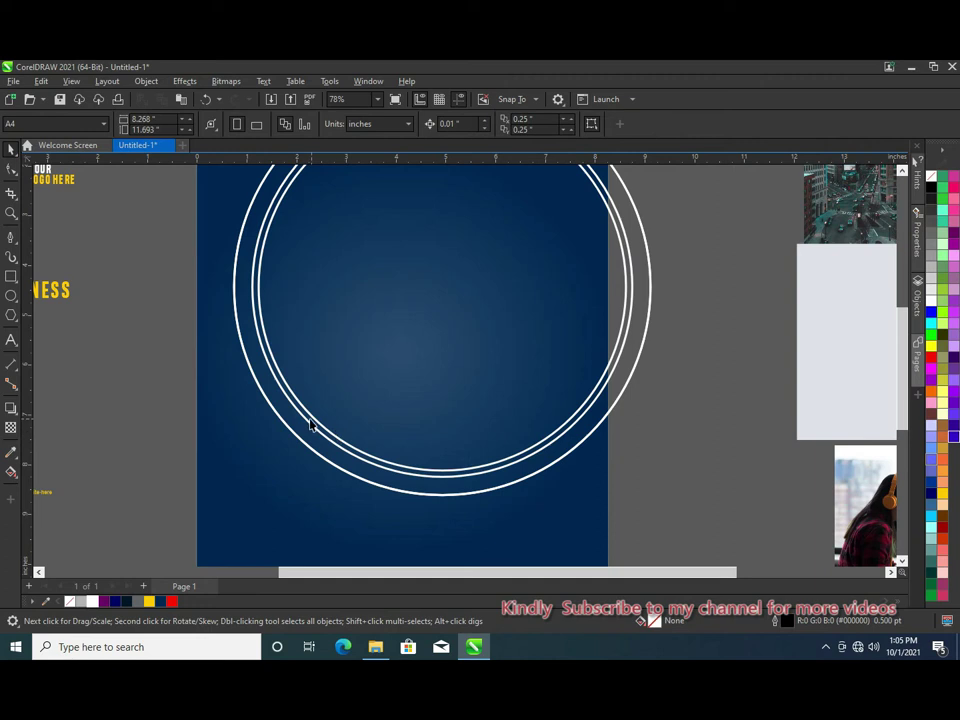
scroll(551, 312, down, 1)
scroll(510, 313, down, 1)
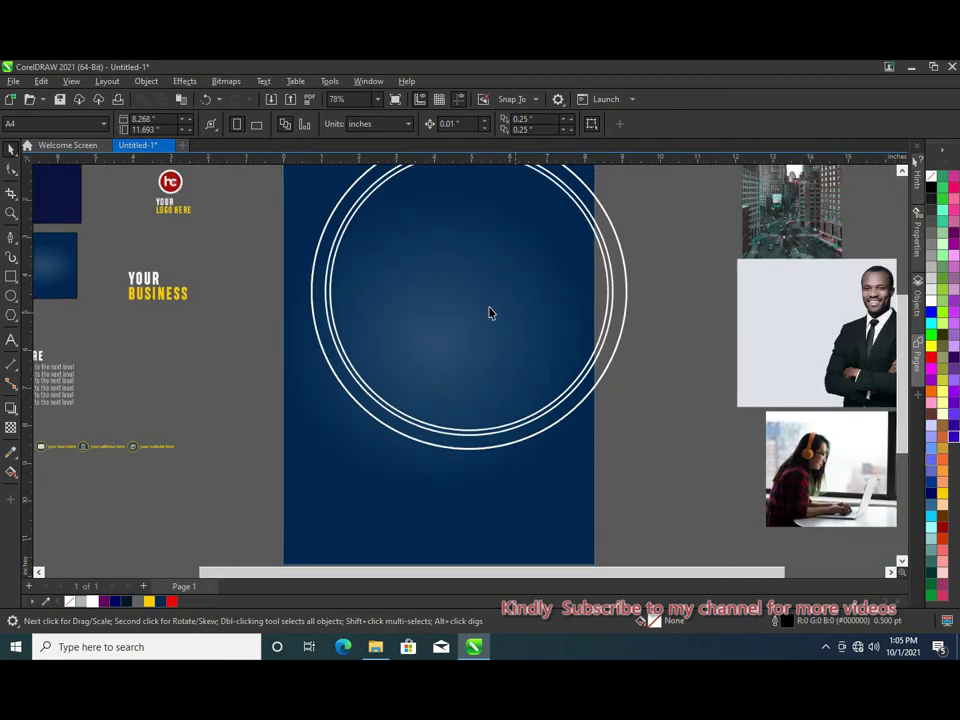
scroll(371, 307, up, 1)
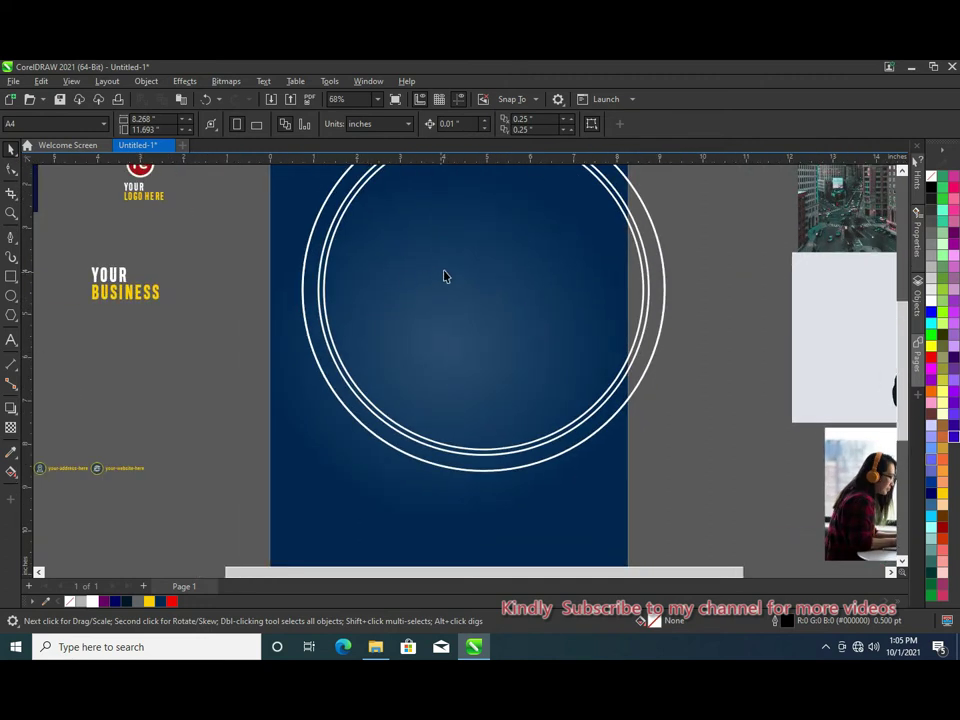
scroll(445, 277, down, 1)
click(361, 368)
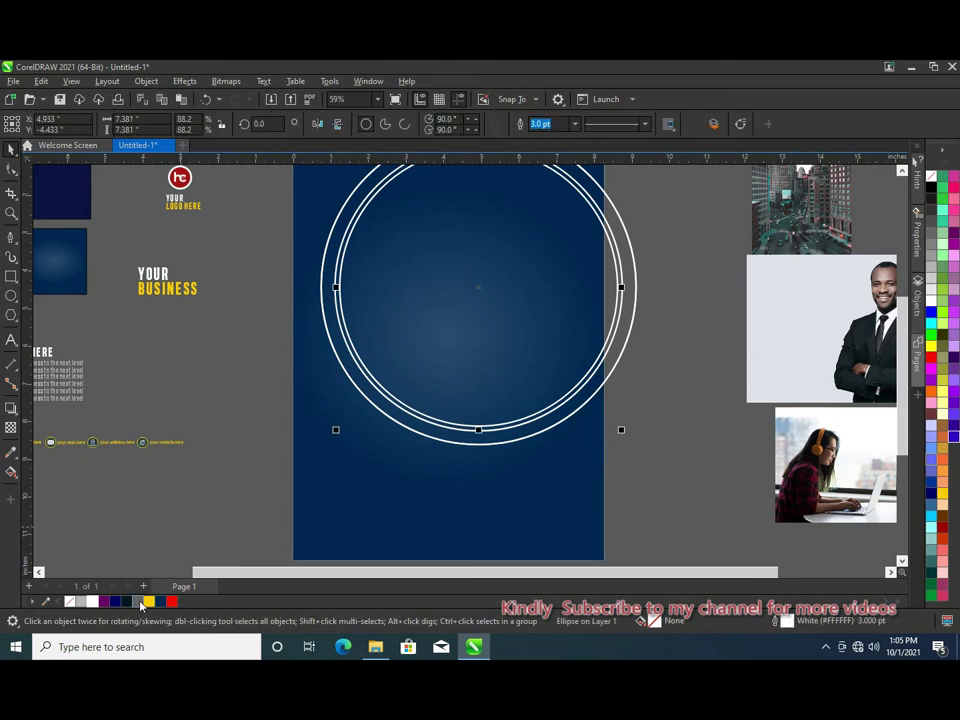
Fill the innermost circle with Deep Yellow (#FFCC00).
click(148, 601)
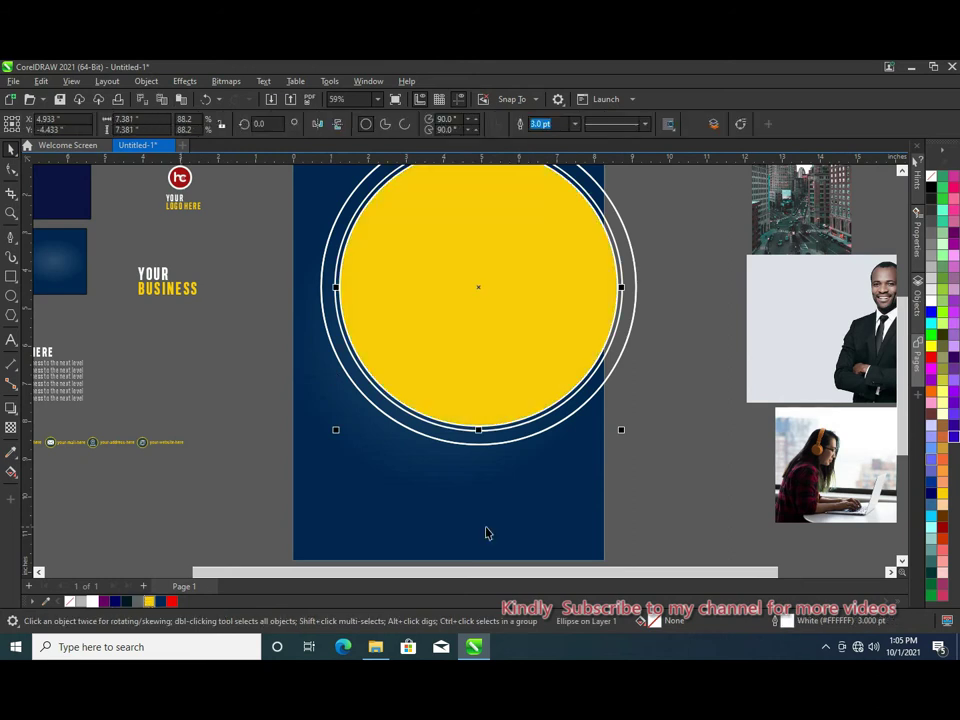
click(651, 489)
scroll(396, 388, up, 1)
scroll(394, 388, up, 3)
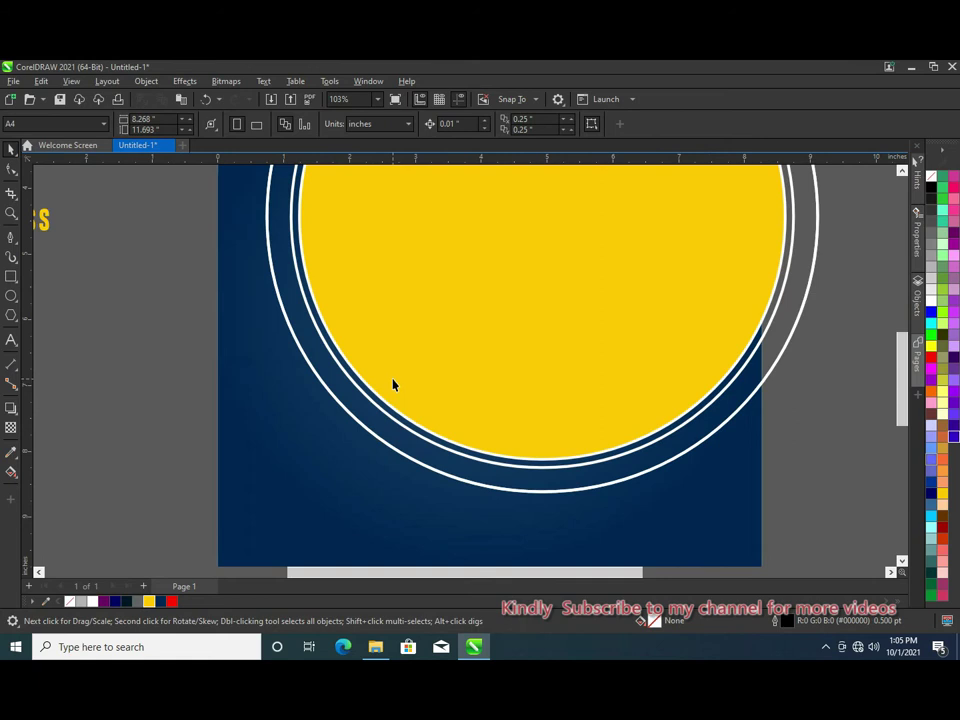
scroll(394, 382, up, 1)
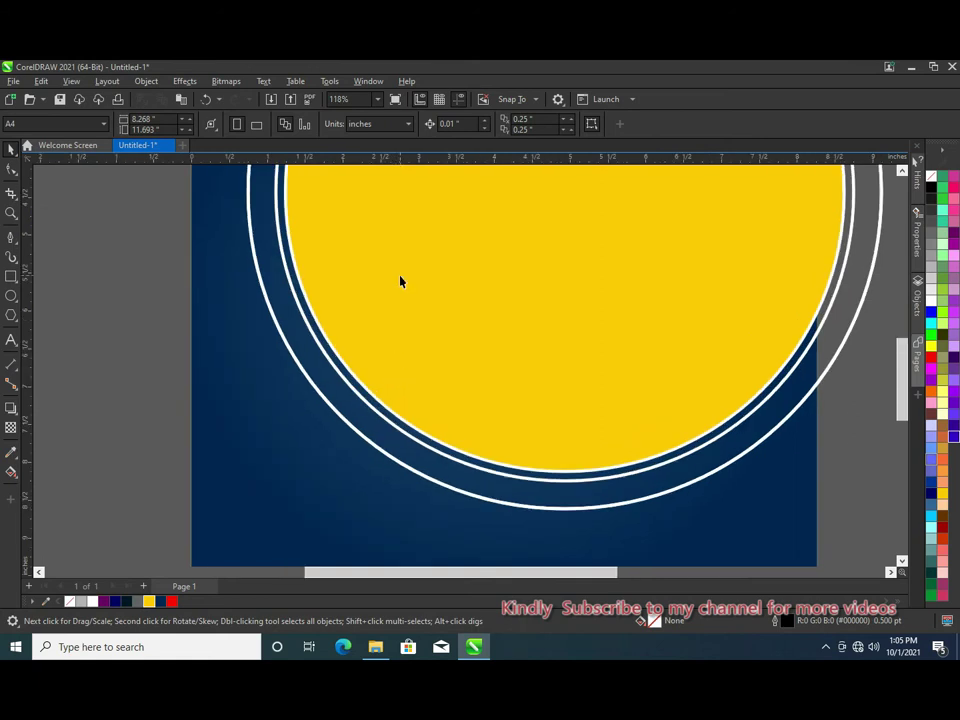
scroll(400, 280, up, 1)
scroll(405, 276, down, 1)
scroll(420, 268, down, 2)
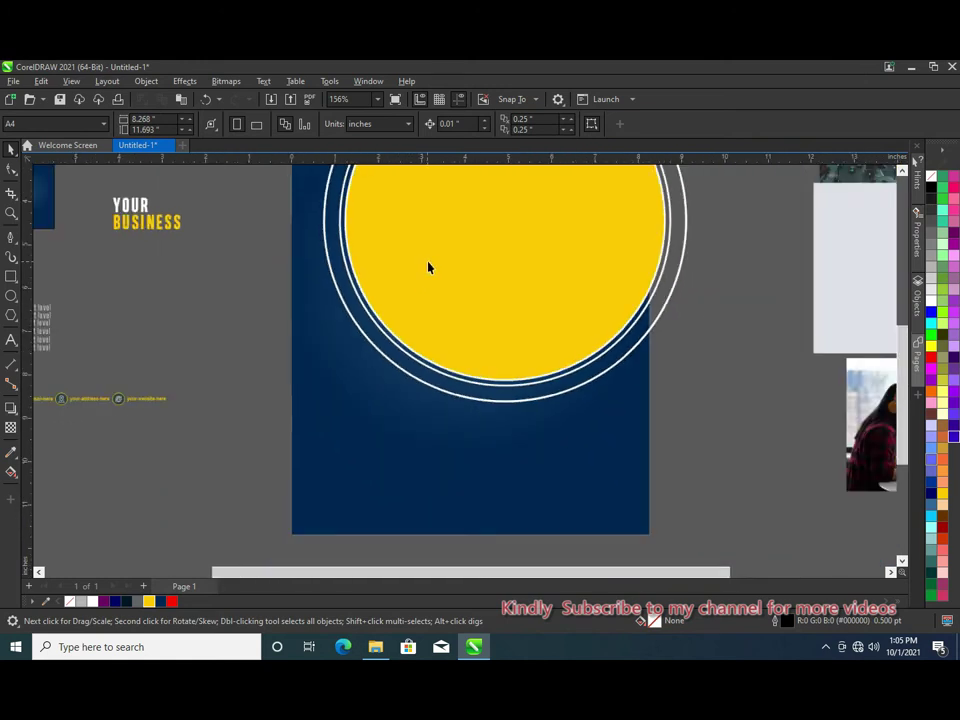
scroll(674, 257, up, 3)
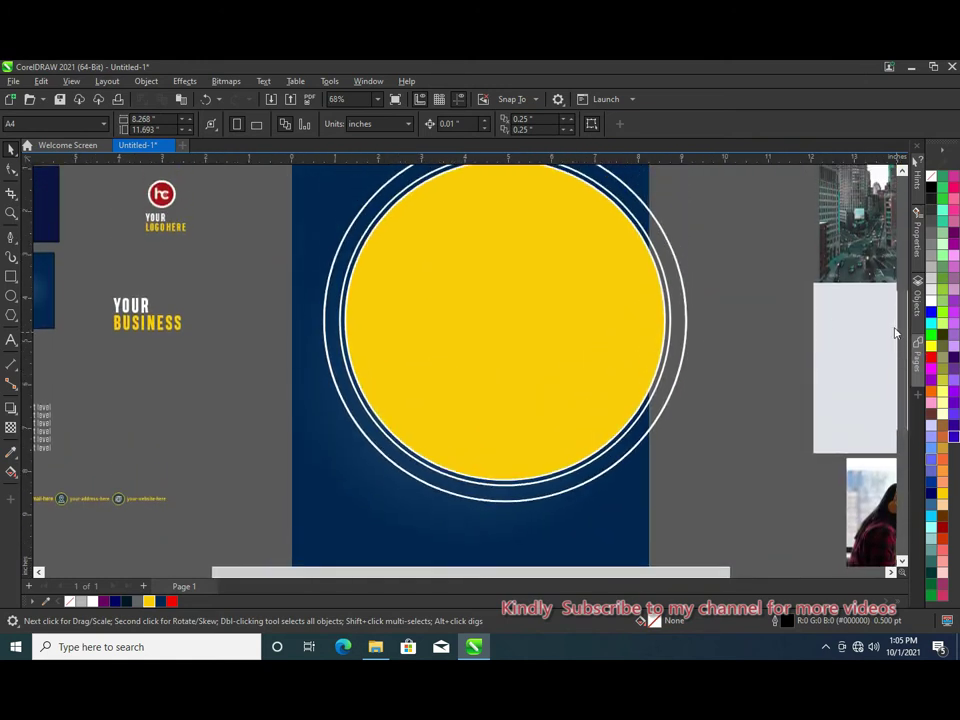
scroll(620, 266, up, 4)
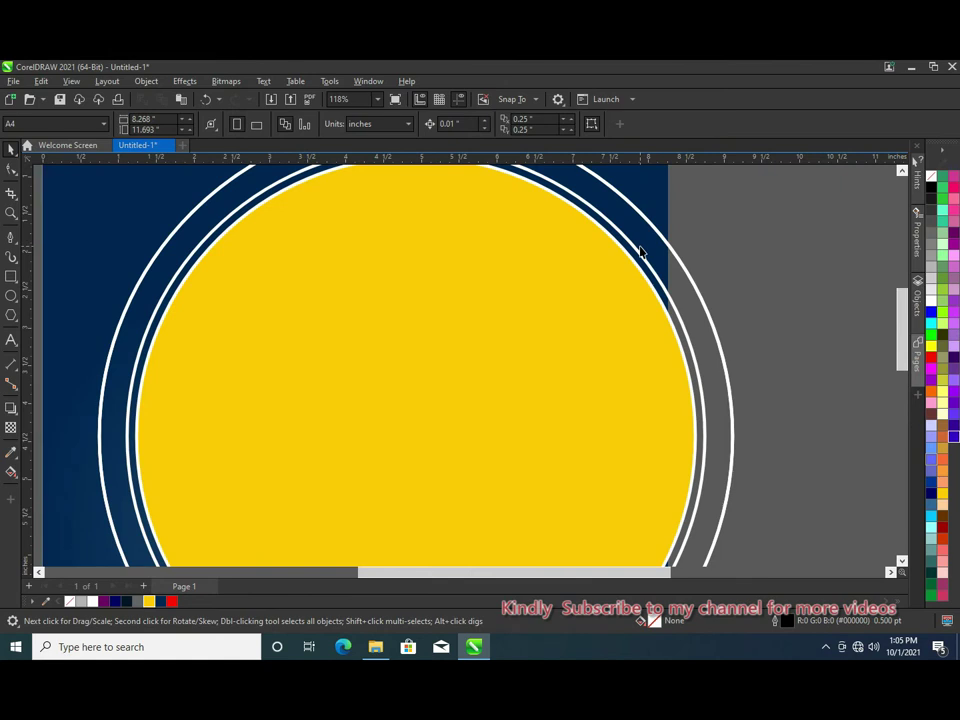
Fill the circle behind the yellow disc with yellow as well.
click(638, 254)
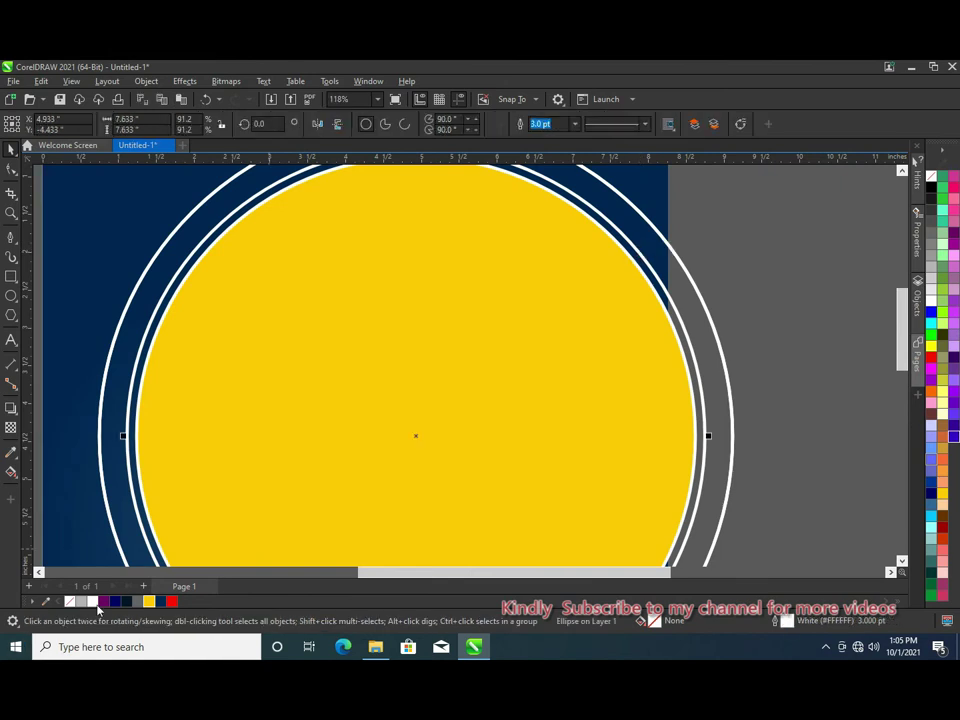
click(149, 601)
scroll(752, 388, down, 2)
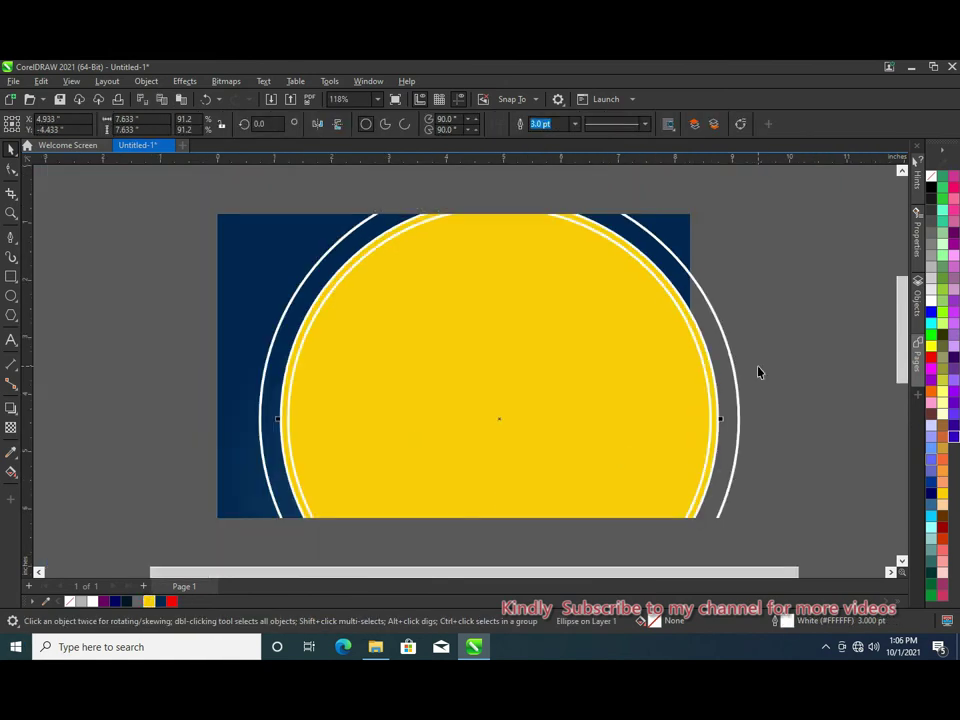
scroll(770, 385, up, 1)
scroll(893, 377, down, 2)
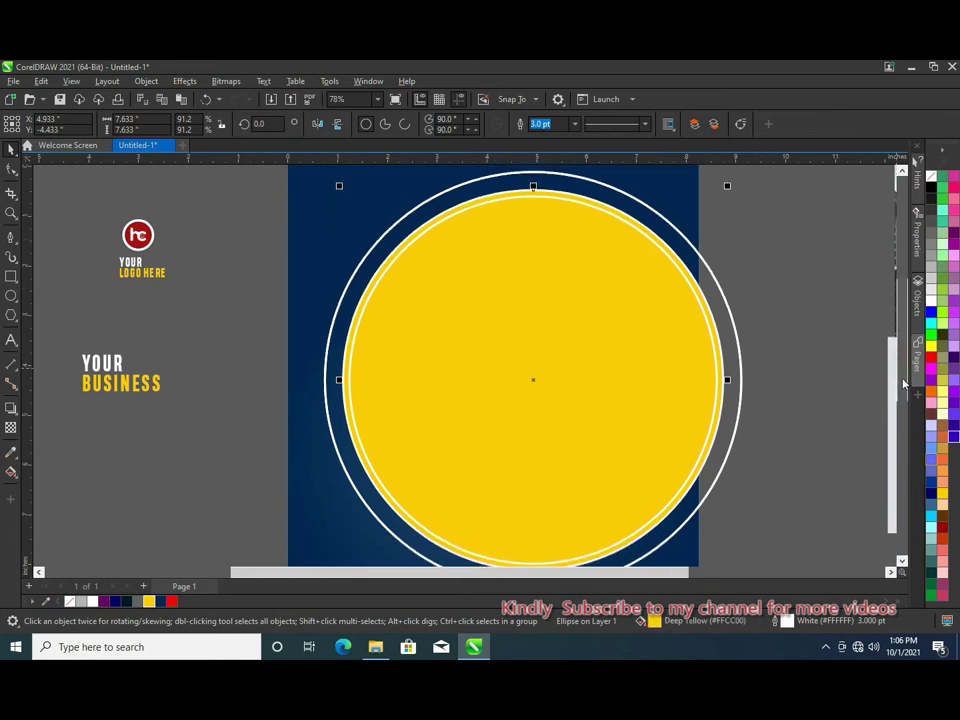
drag(625, 574, 644, 574)
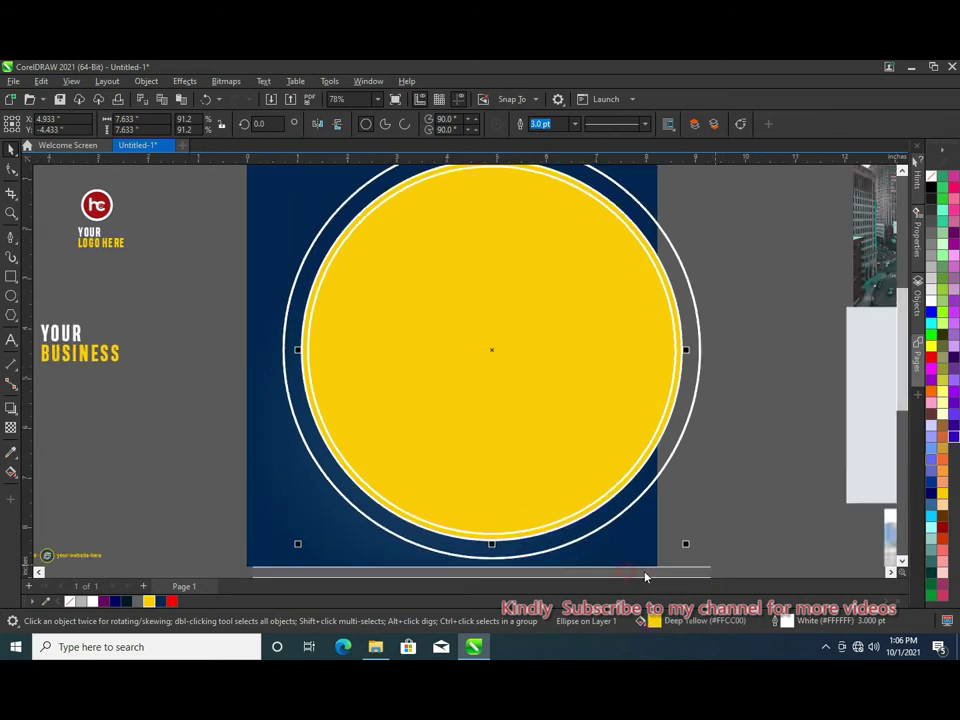
scroll(380, 453, up, 1)
scroll(610, 379, down, 1)
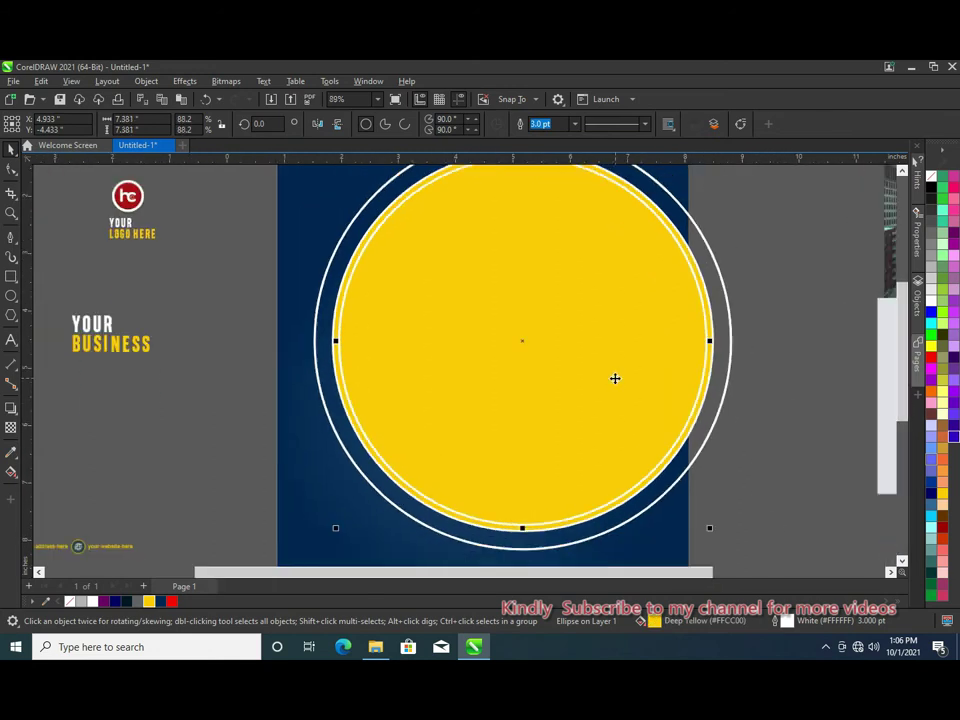
scroll(610, 379, down, 1)
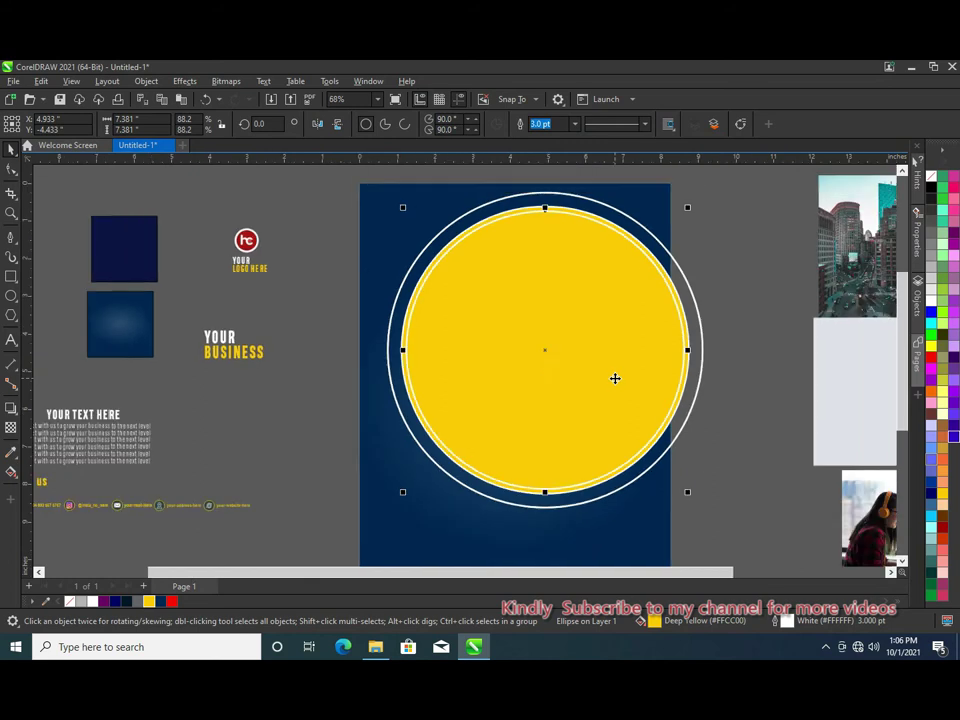
click(789, 266)
click(703, 360)
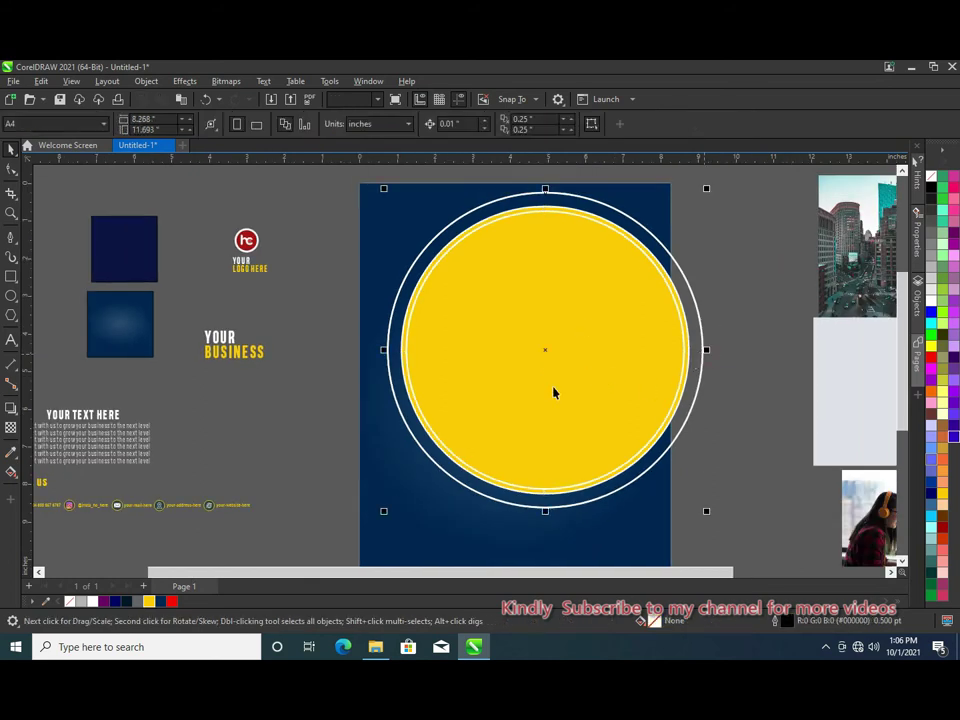
Turn the outer circle into an arc and trial its end points before closing it again.
click(405, 124)
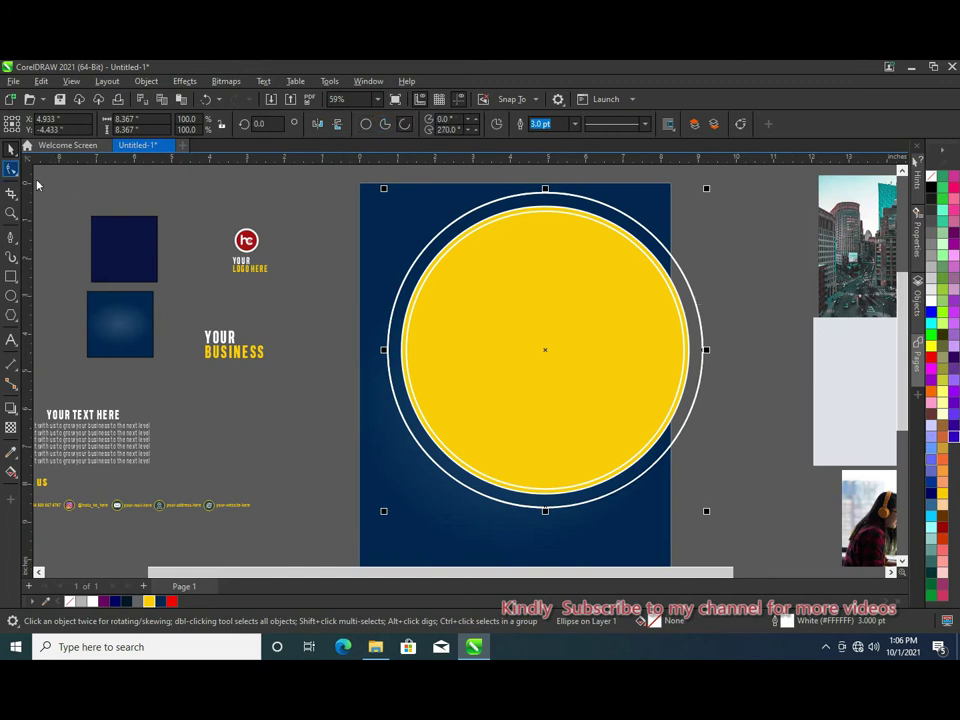
drag(647, 232, 405, 281)
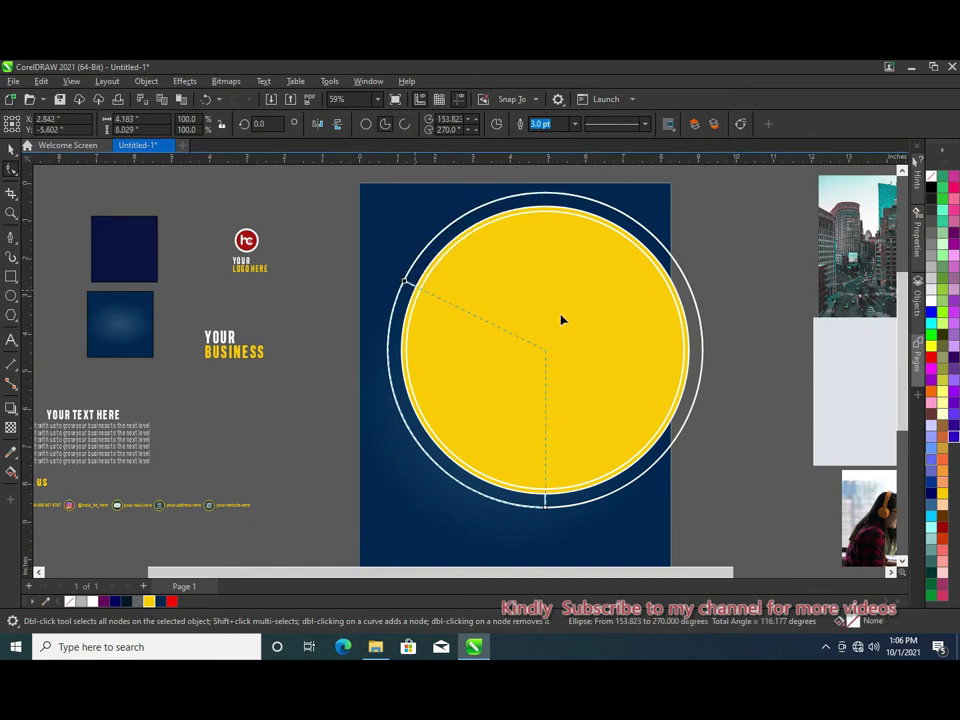
drag(546, 509, 473, 490)
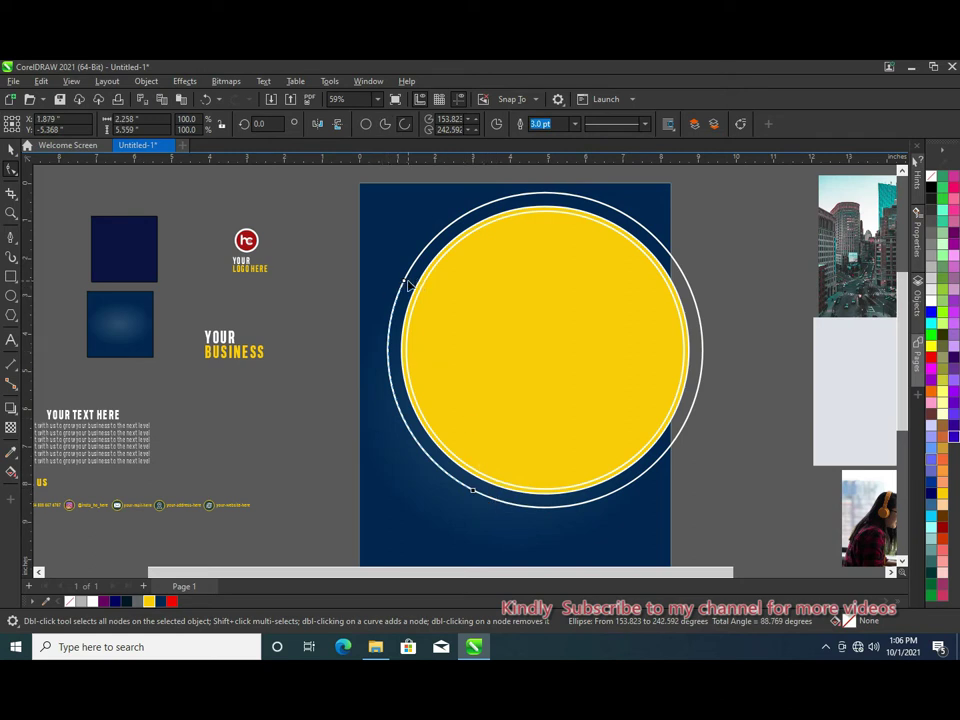
mouse_move(417, 291)
mouse_down()
mouse_move(428, 254)
mouse_move(410, 273)
mouse_up()
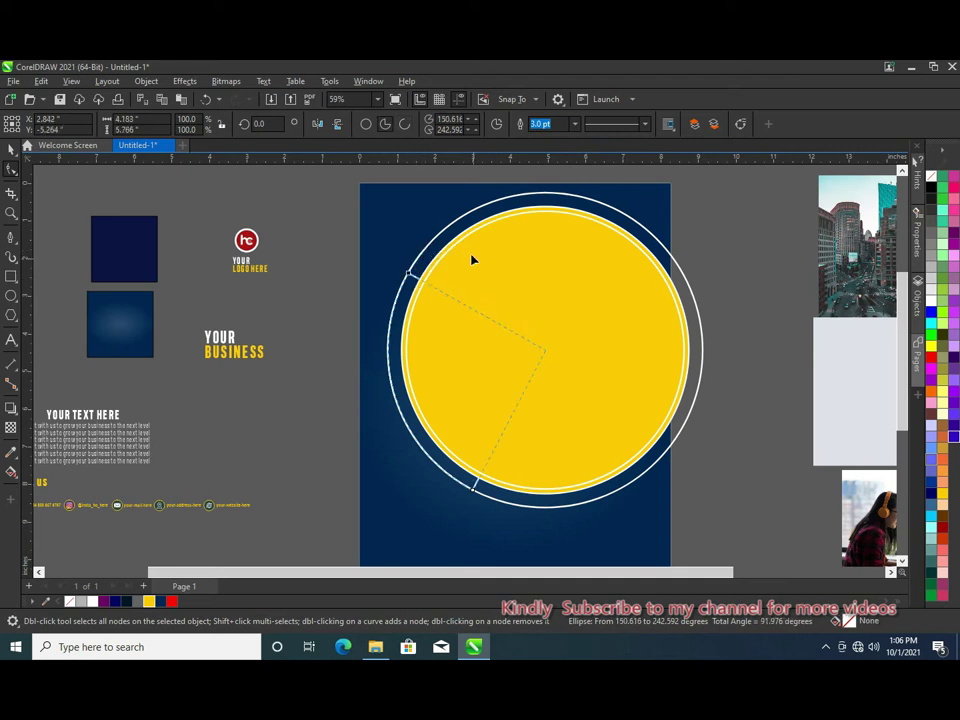
click(10, 148)
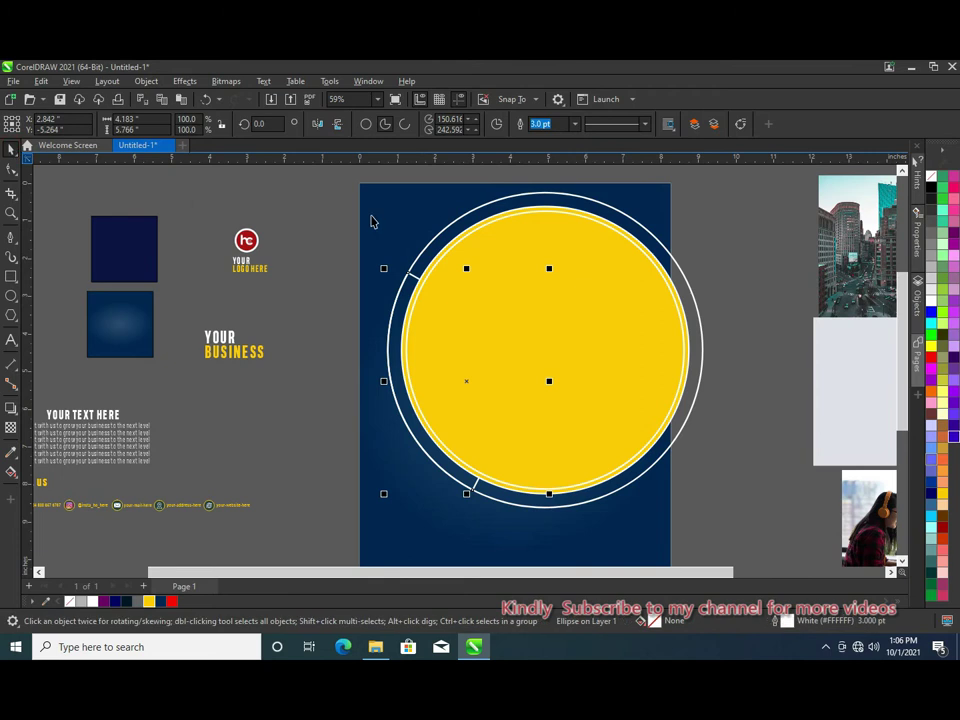
click(11, 168)
drag(409, 272, 404, 280)
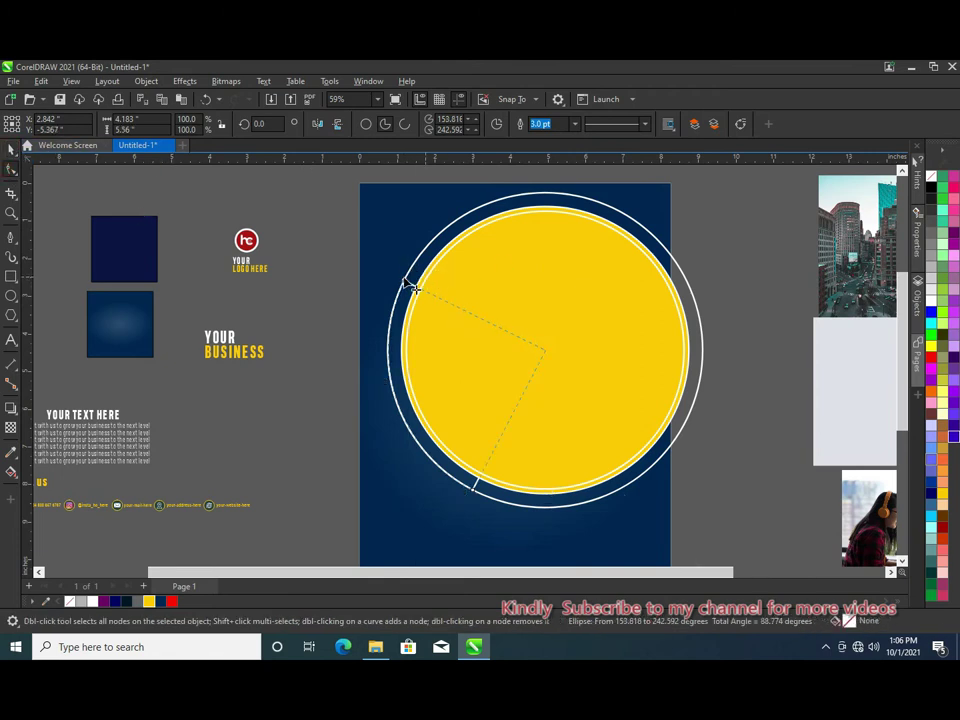
drag(403, 278, 407, 266)
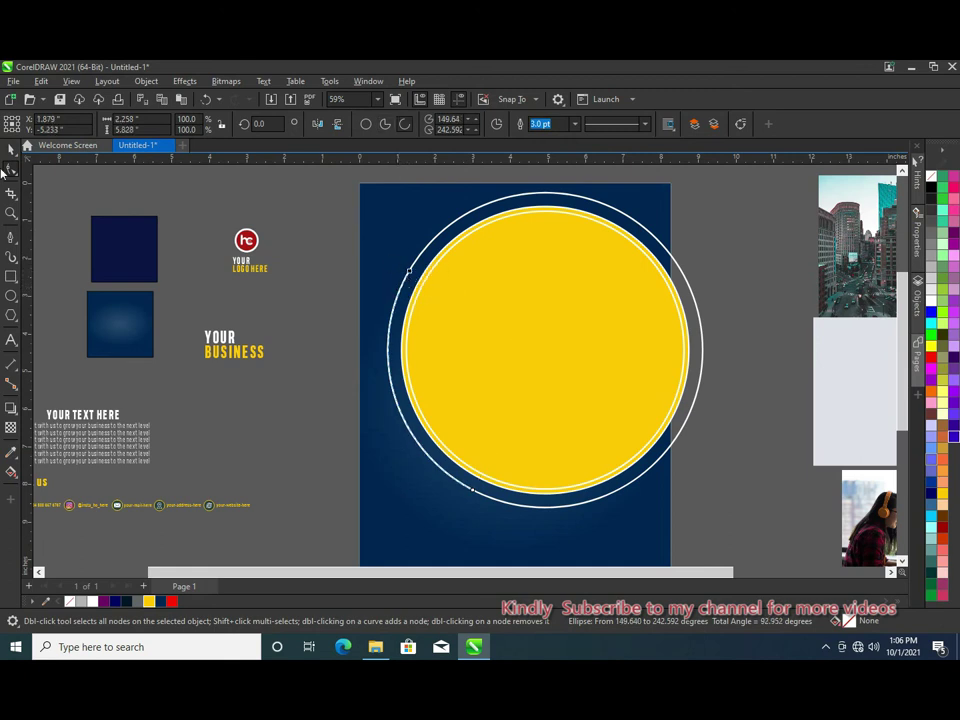
drag(545, 197, 546, 195)
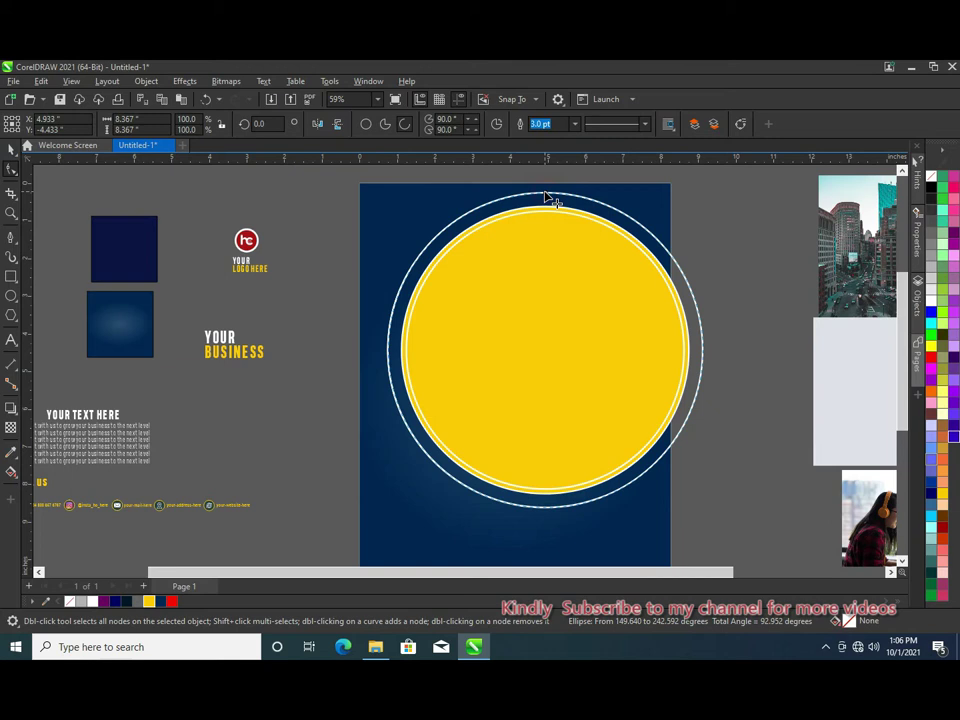
Reopen the outer ring as an arc of about 242 degrees, ending at 135 degrees.
click(405, 124)
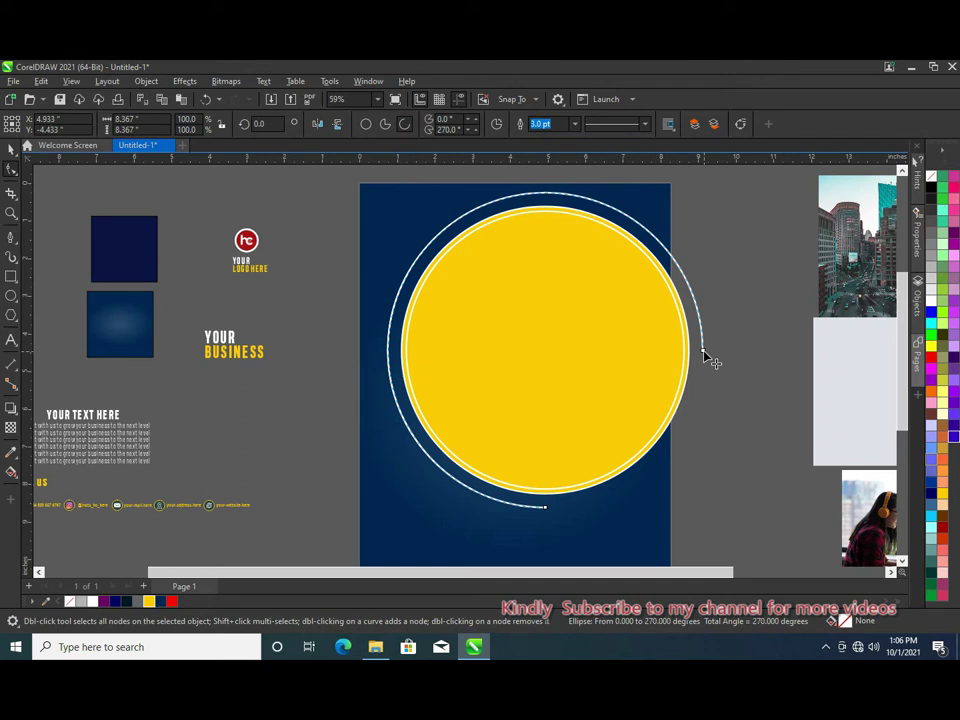
mouse_move(703, 352)
mouse_down()
mouse_move(601, 505)
mouse_move(548, 512)
mouse_move(443, 221)
mouse_move(436, 226)
mouse_move(457, 221)
mouse_up()
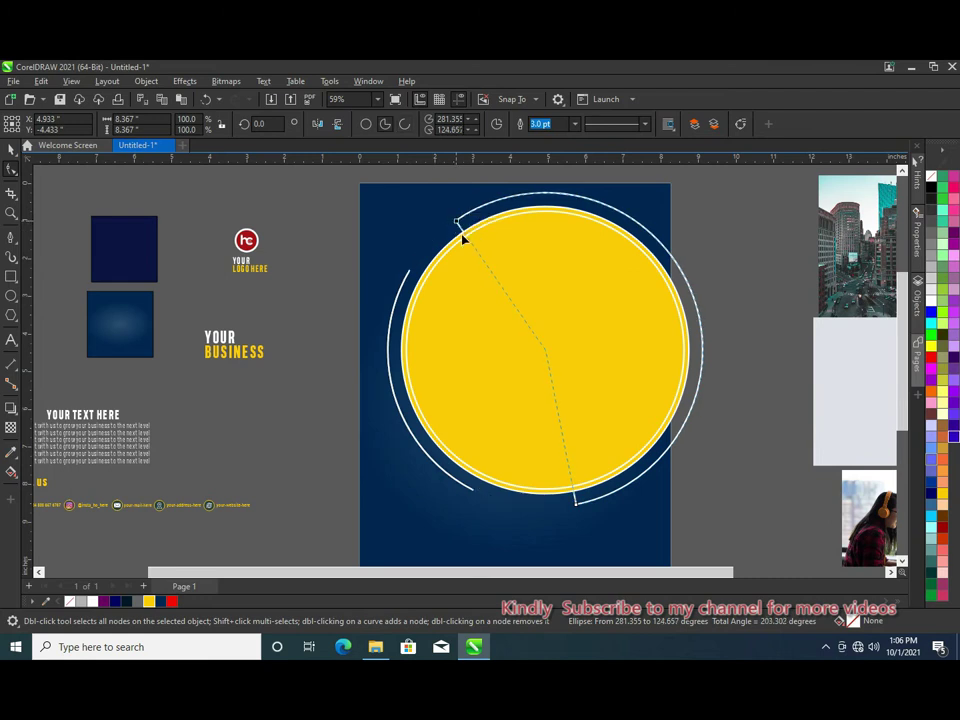
drag(577, 507, 505, 496)
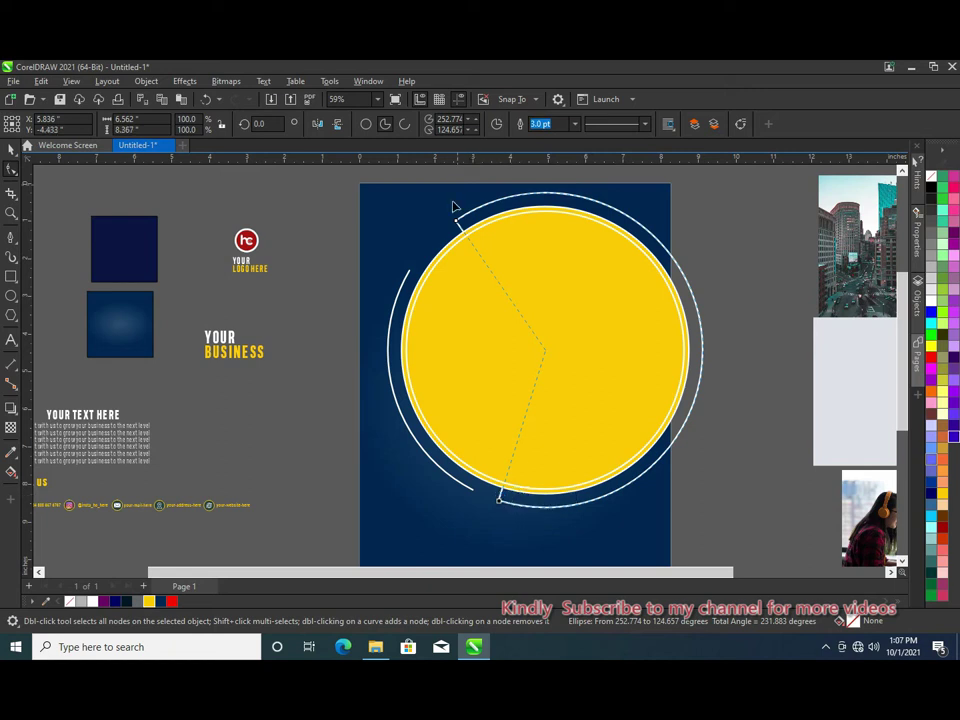
drag(463, 228, 452, 226)
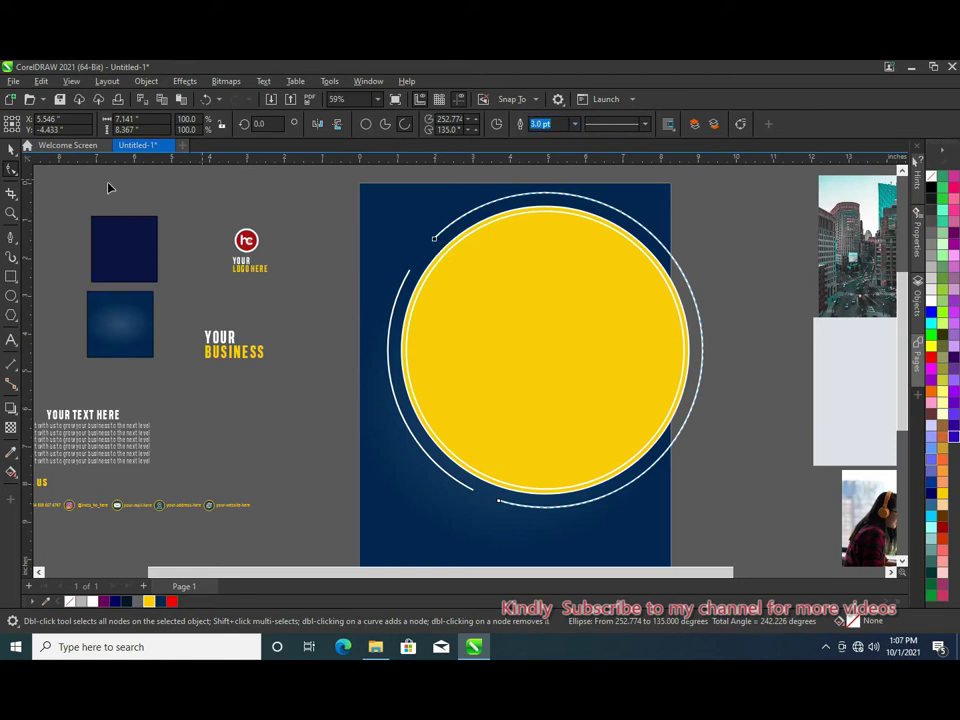
click(10, 150)
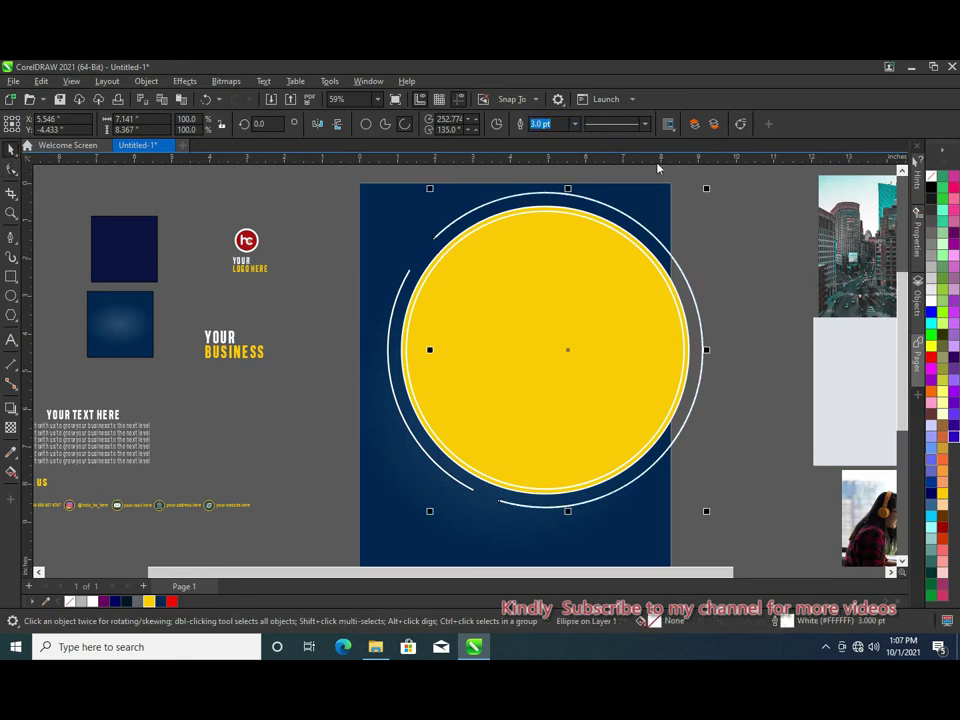
Add arrowheads to the white arcs' outlines with the Outline Pen (F12).
click(718, 300)
key(F12)
click(609, 474)
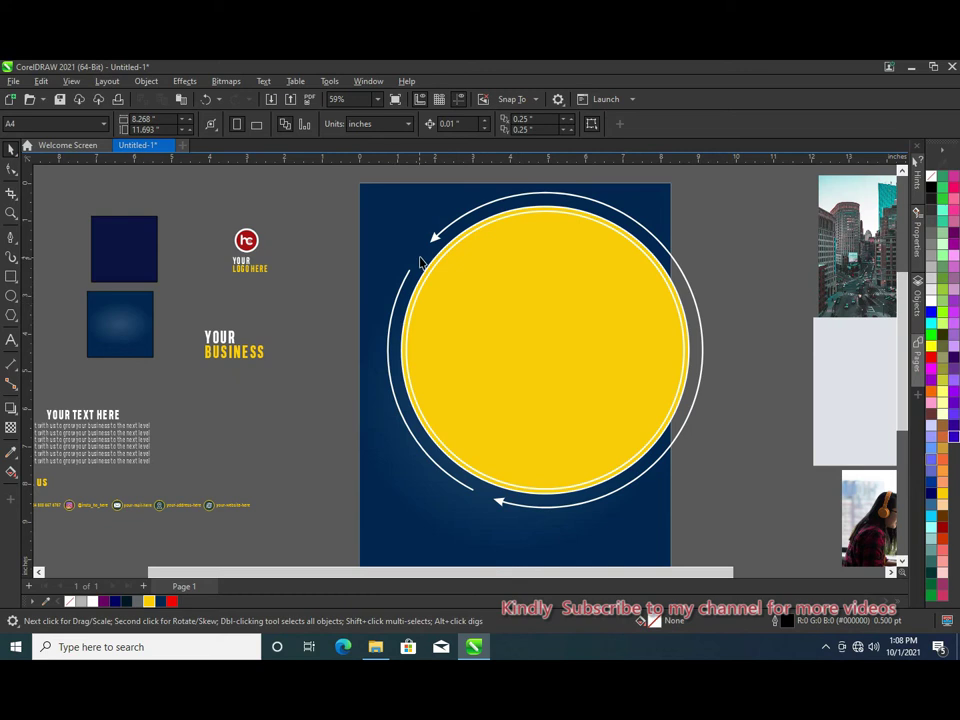
Move the whole circle design toward the page's upper right corner.
drag(340, 182, 734, 531)
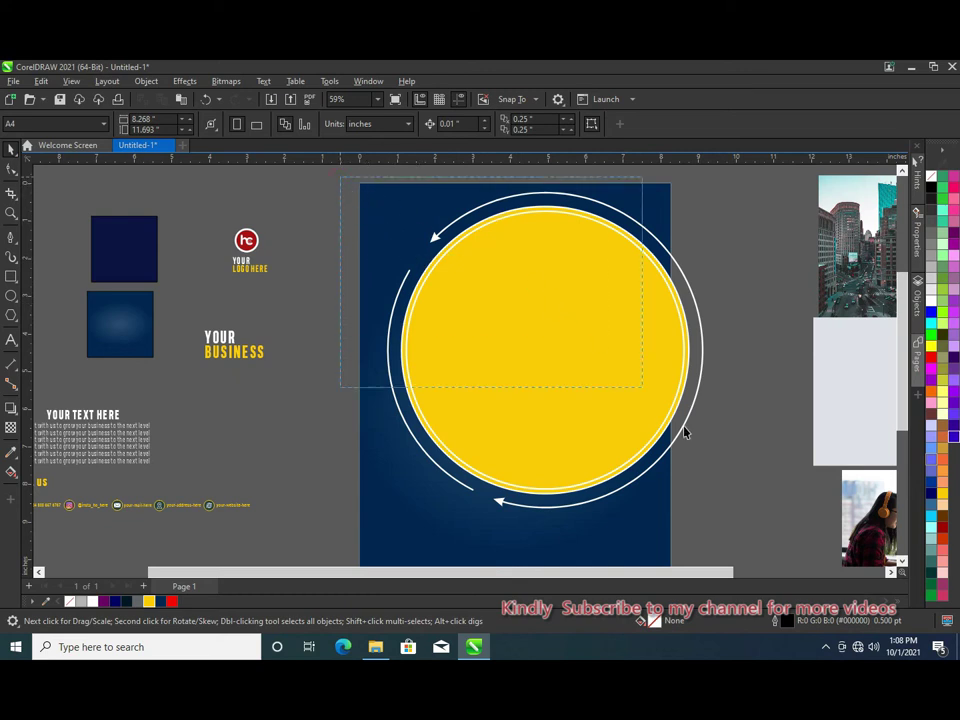
click(544, 345)
drag(553, 337, 622, 298)
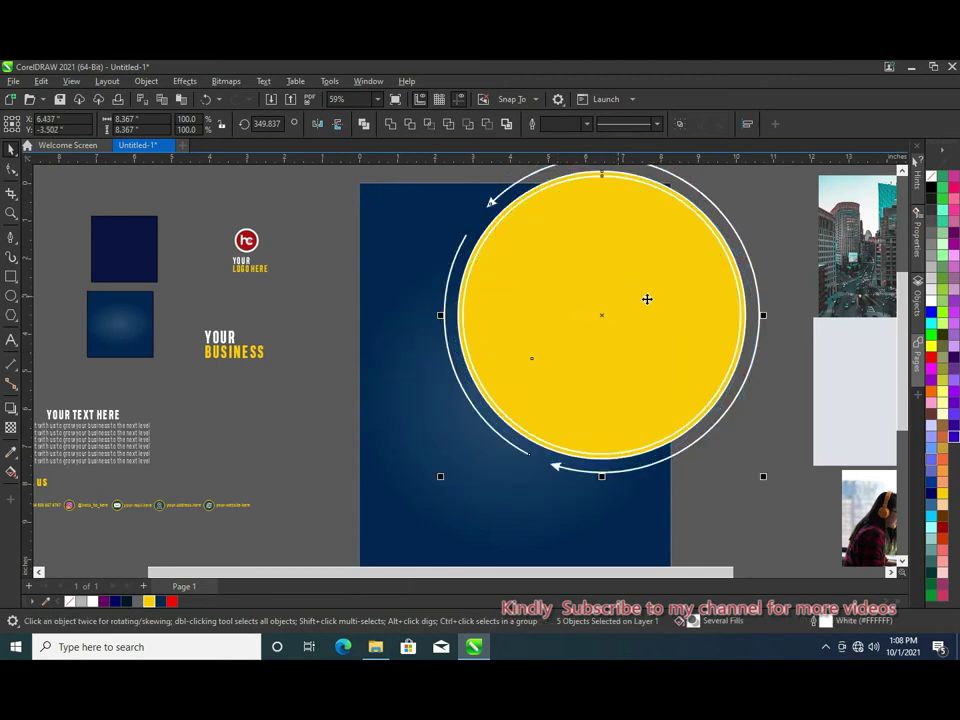
scroll(801, 330, up, 1)
drag(681, 328, 672, 333)
drag(673, 329, 666, 320)
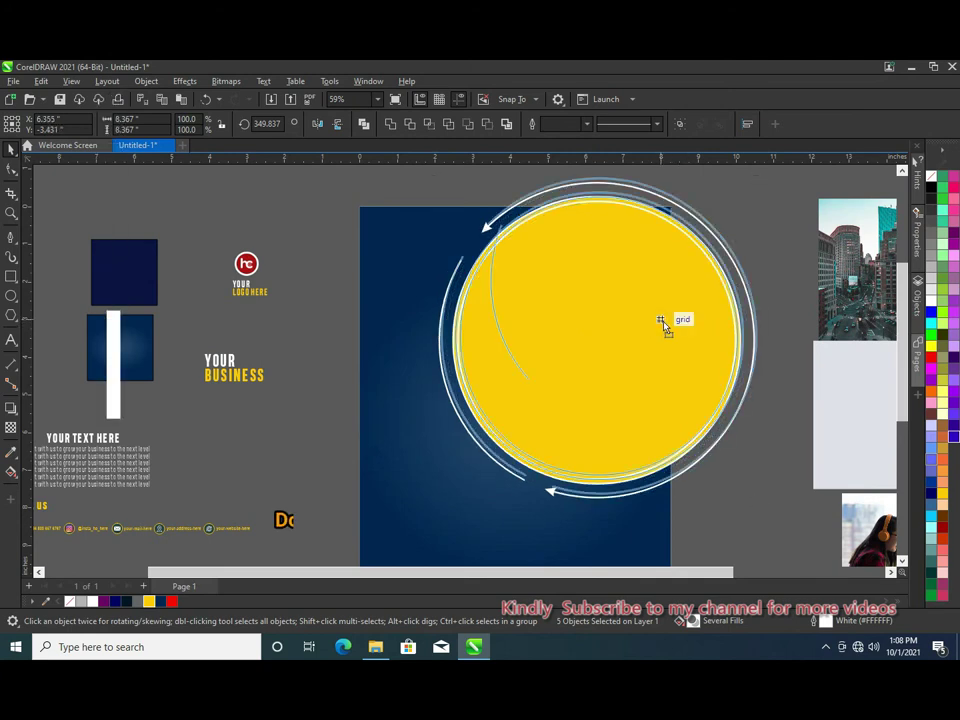
Move the white left arc off the page to the left.
click(309, 207)
click(610, 310)
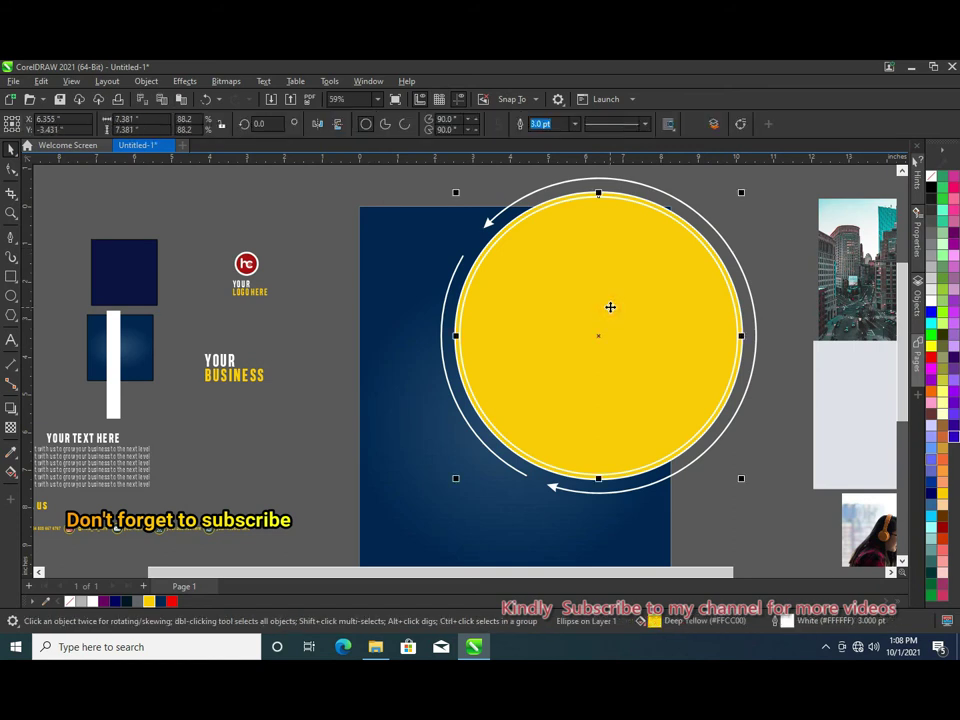
click(495, 277)
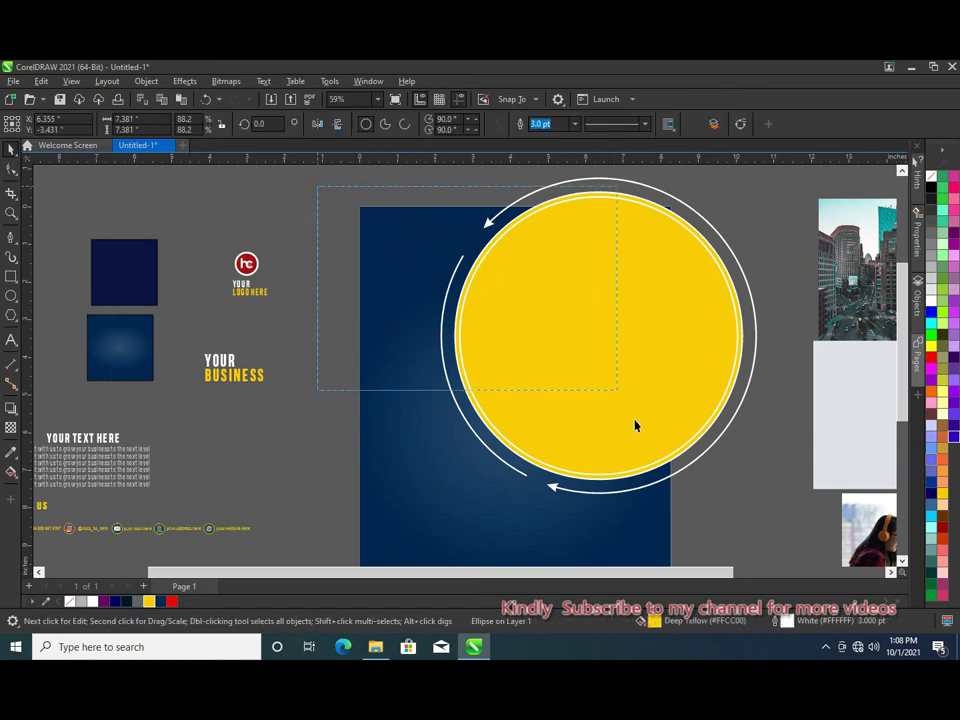
drag(317, 192, 634, 428)
drag(509, 300, 330, 358)
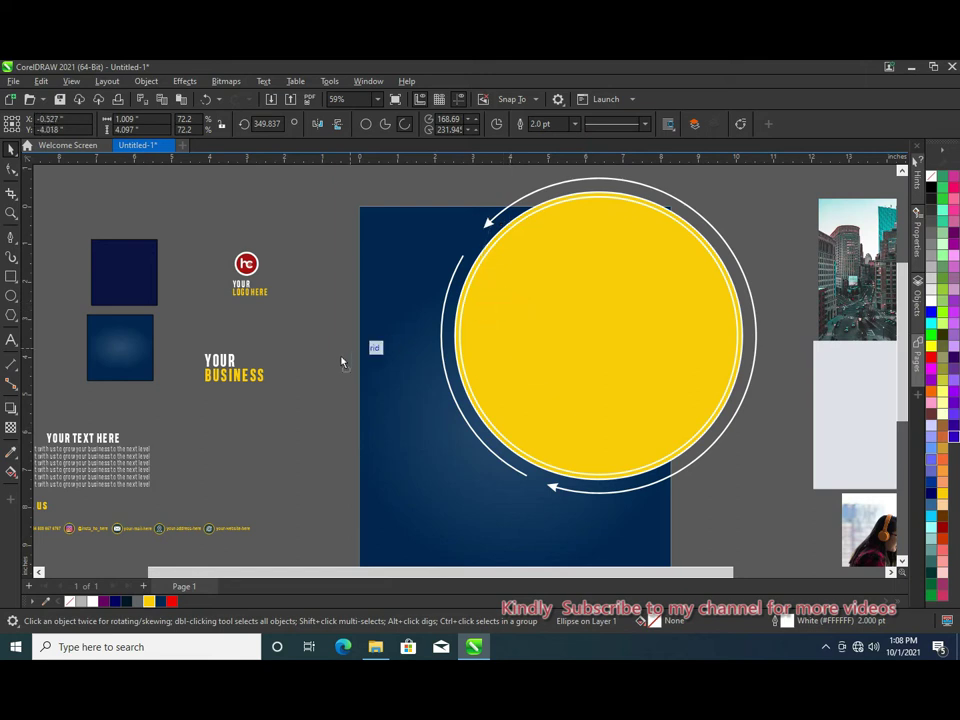
click(793, 283)
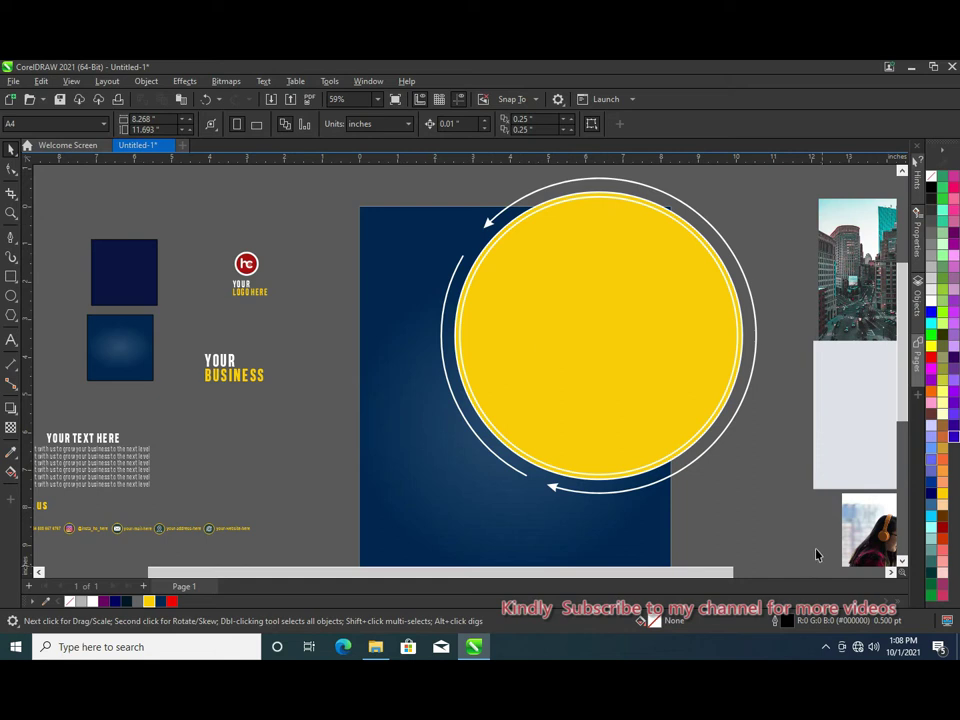
Enlarge the circle-and-arrow group to about 8.36 inches and place it over the page's upper right.
drag(798, 524, 416, 222)
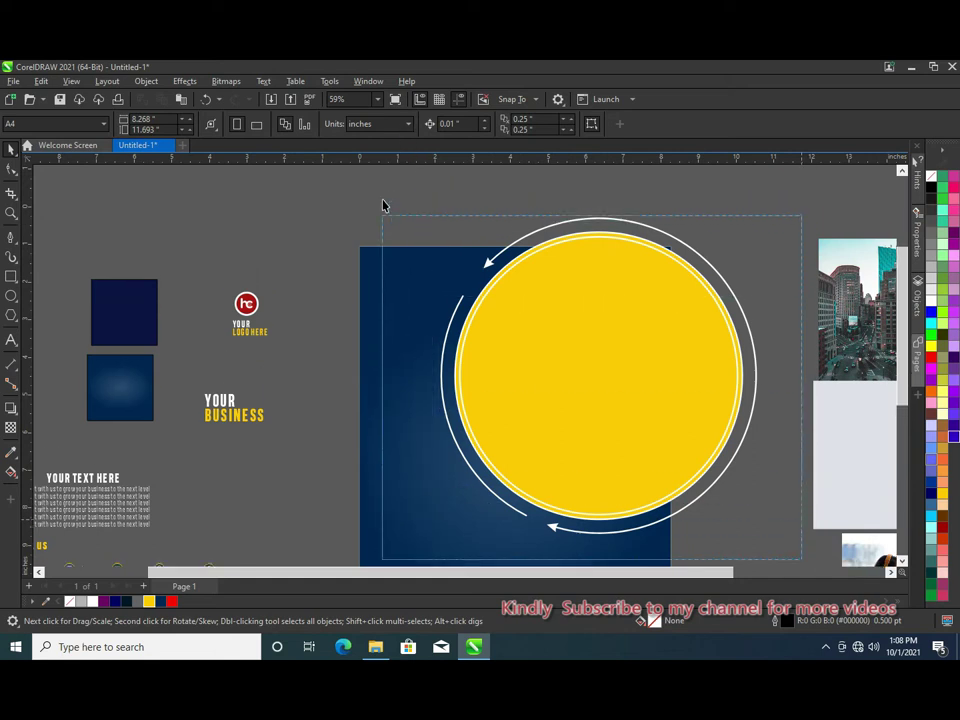
drag(587, 375, 574, 386)
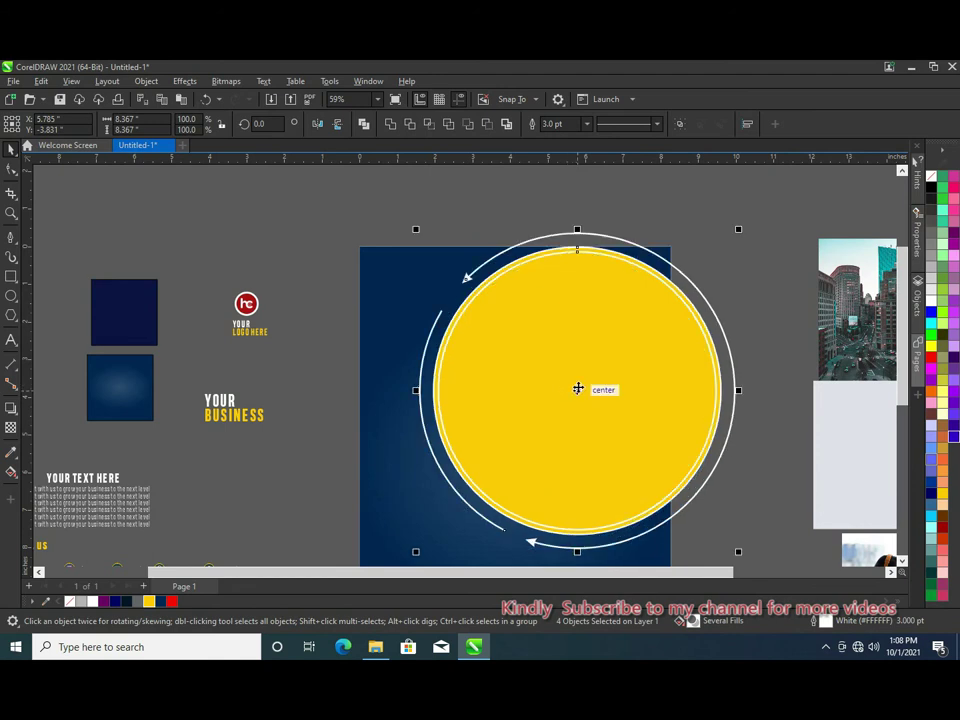
scroll(785, 333, down, 1)
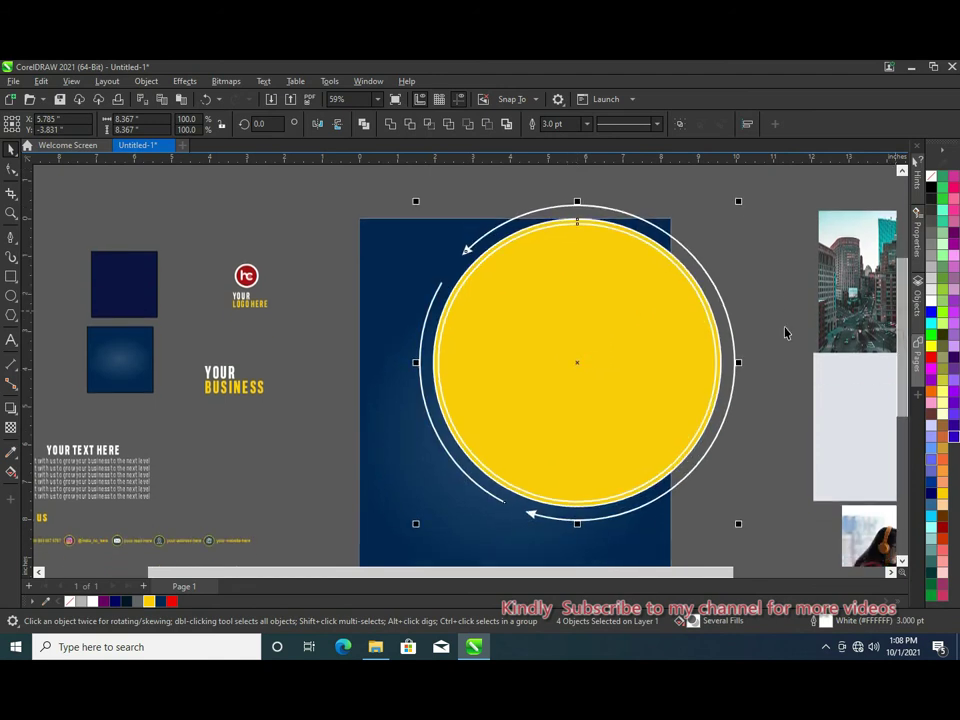
drag(602, 340, 640, 320)
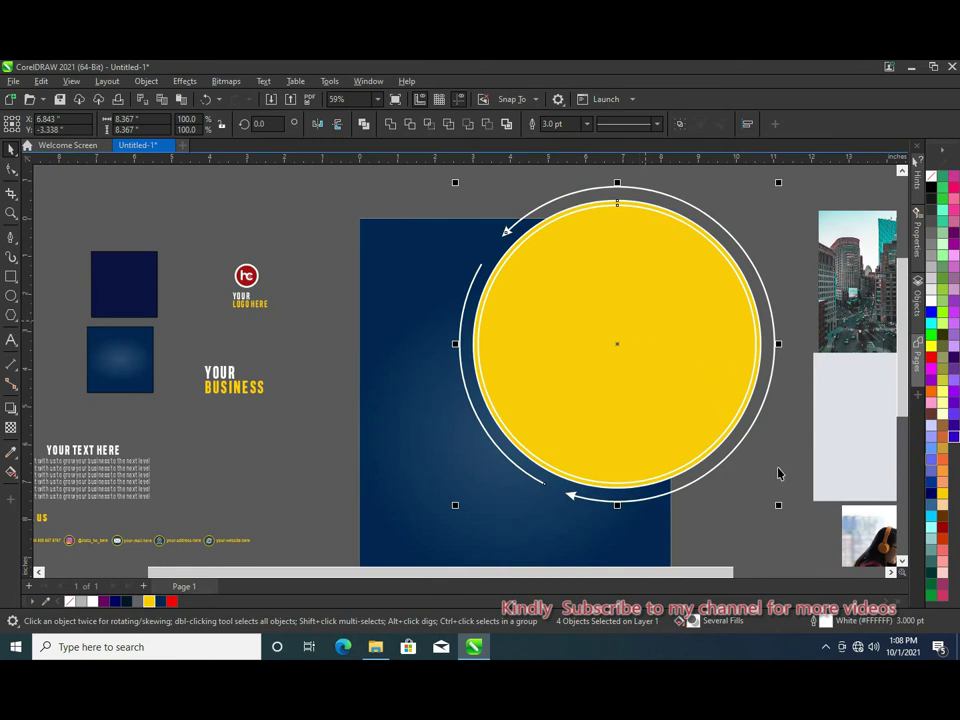
drag(778, 505, 747, 501)
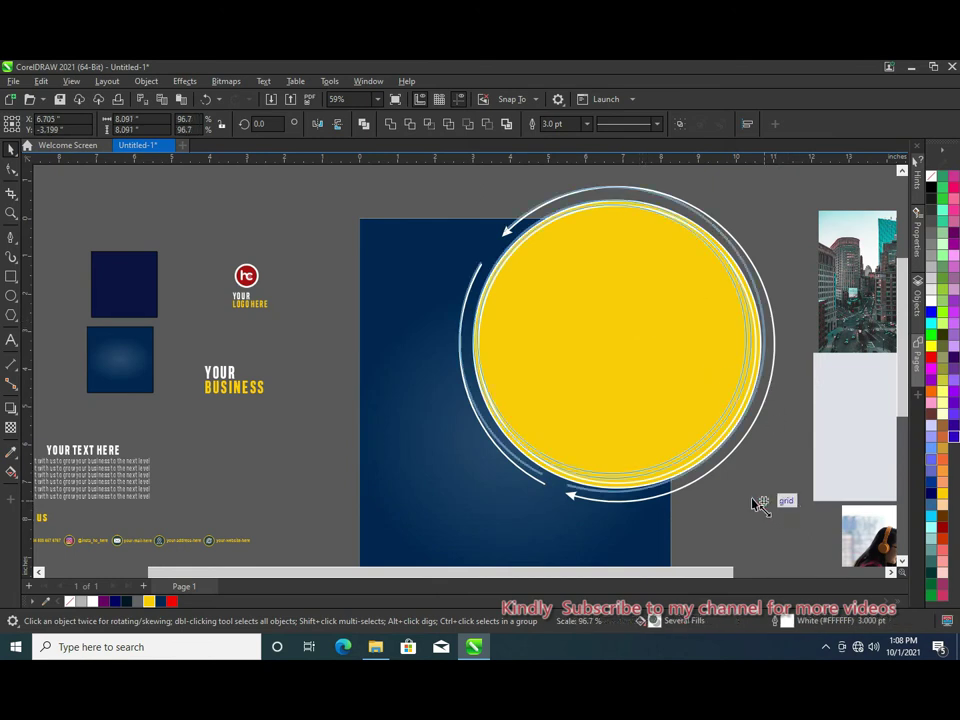
key(F4)
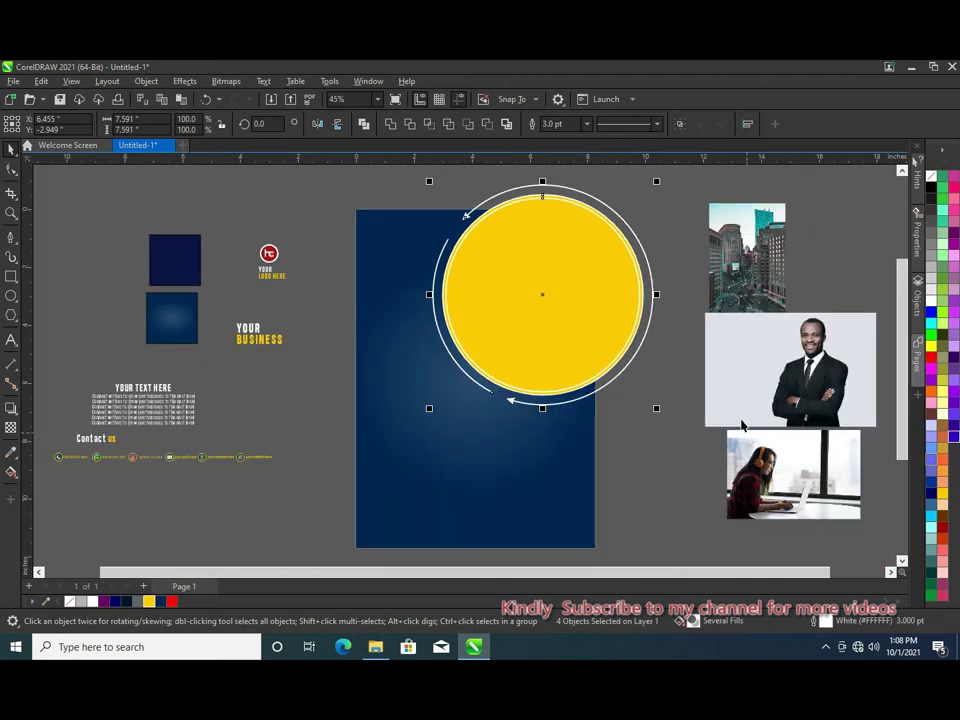
drag(656, 410, 656, 409)
drag(429, 412, 397, 426)
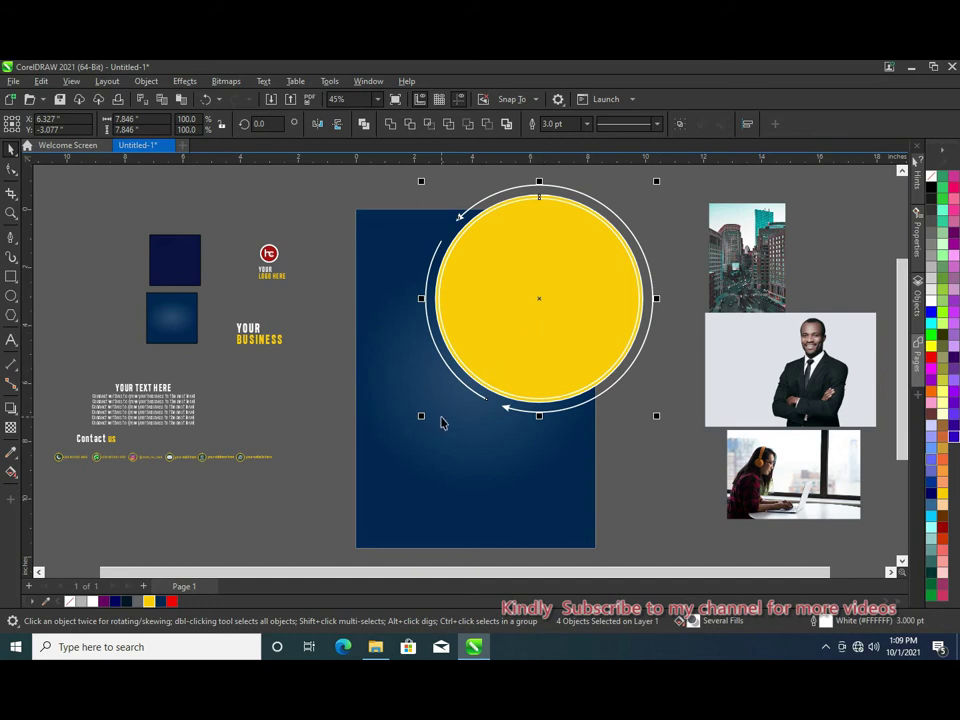
mouse_move(421, 416)
mouse_down()
mouse_move(421, 430)
mouse_move(417, 421)
mouse_up()
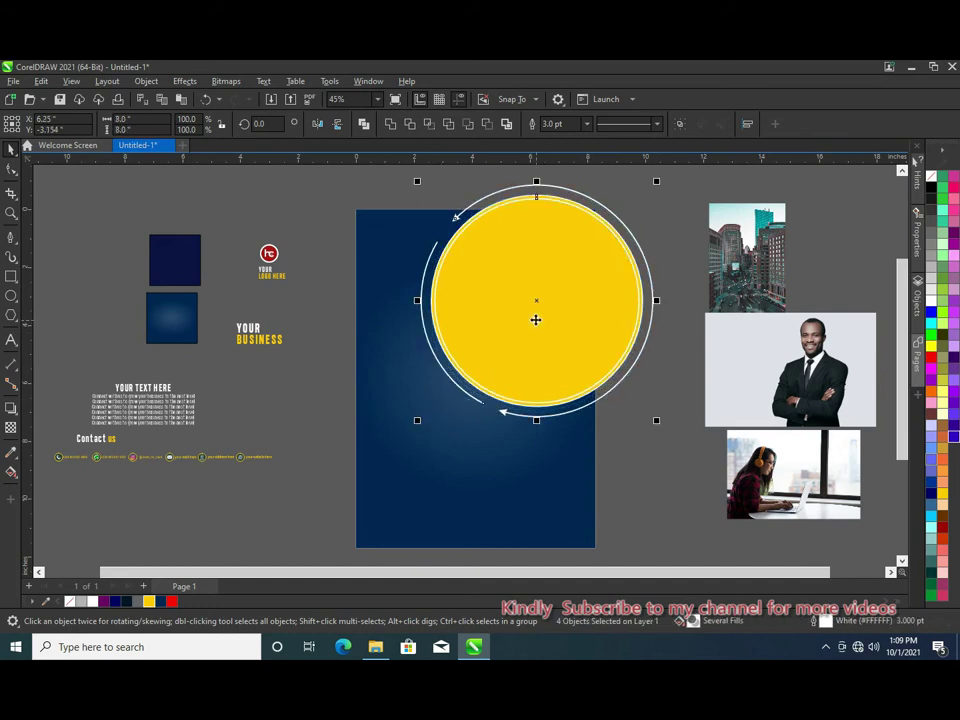
drag(535, 319, 532, 327)
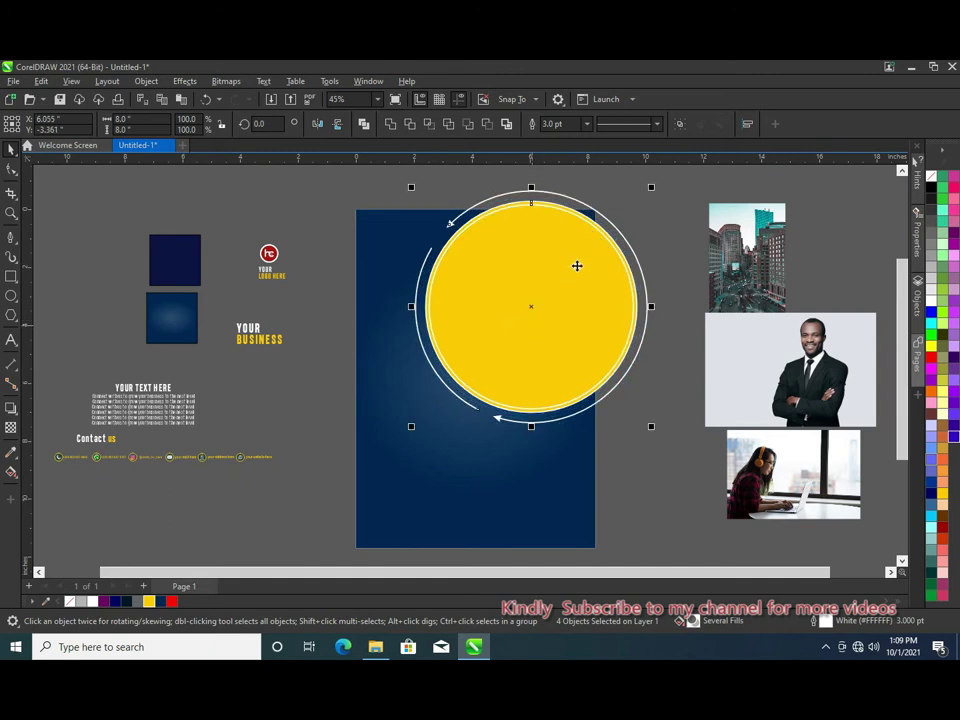
drag(651, 188, 661, 177)
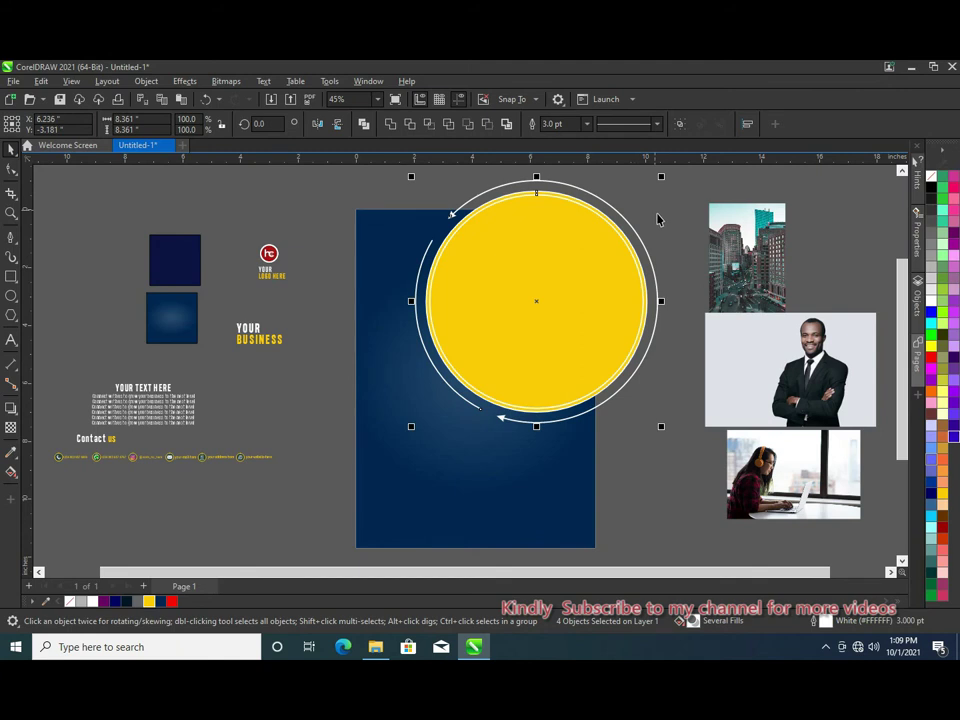
click(656, 203)
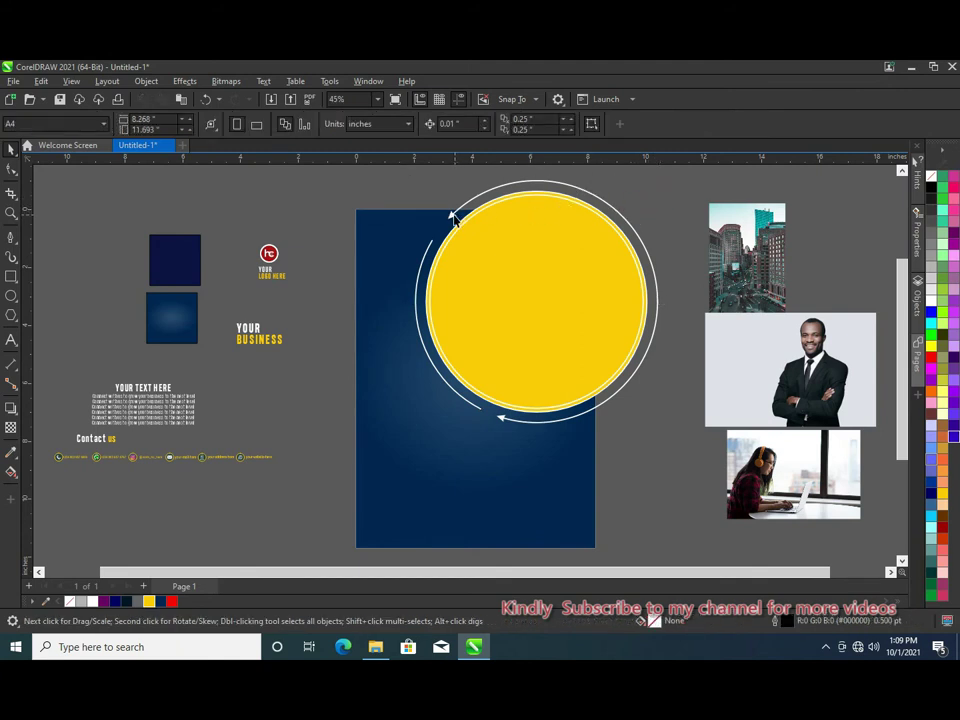
Drag the white arc's end nodes so it runs from about 252.774 to 146.861 degrees.
click(432, 246)
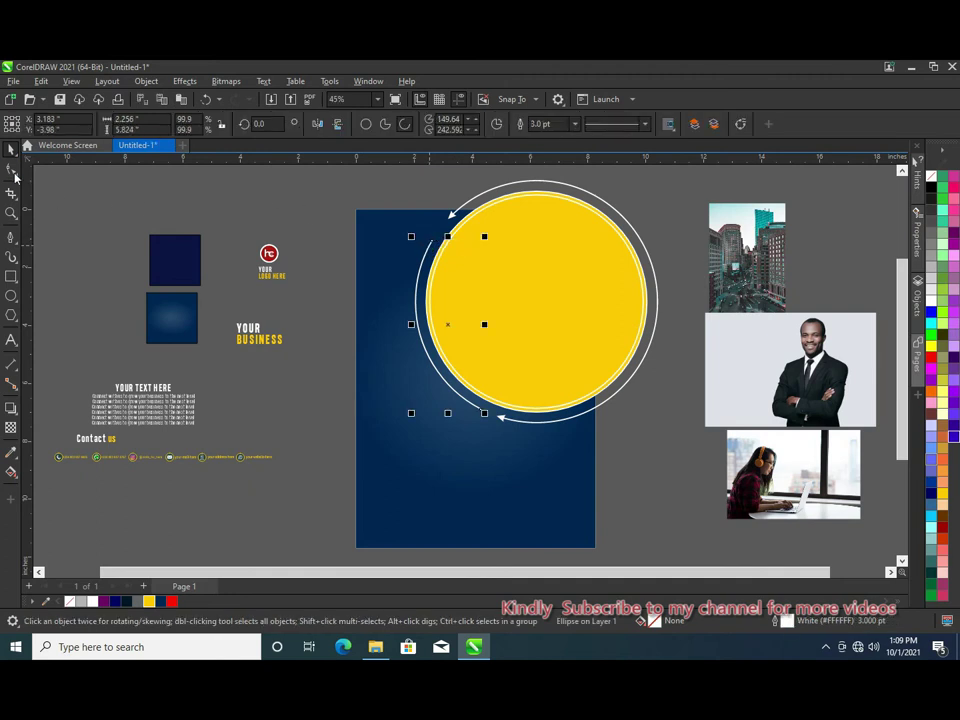
key(F10)
drag(440, 250, 421, 262)
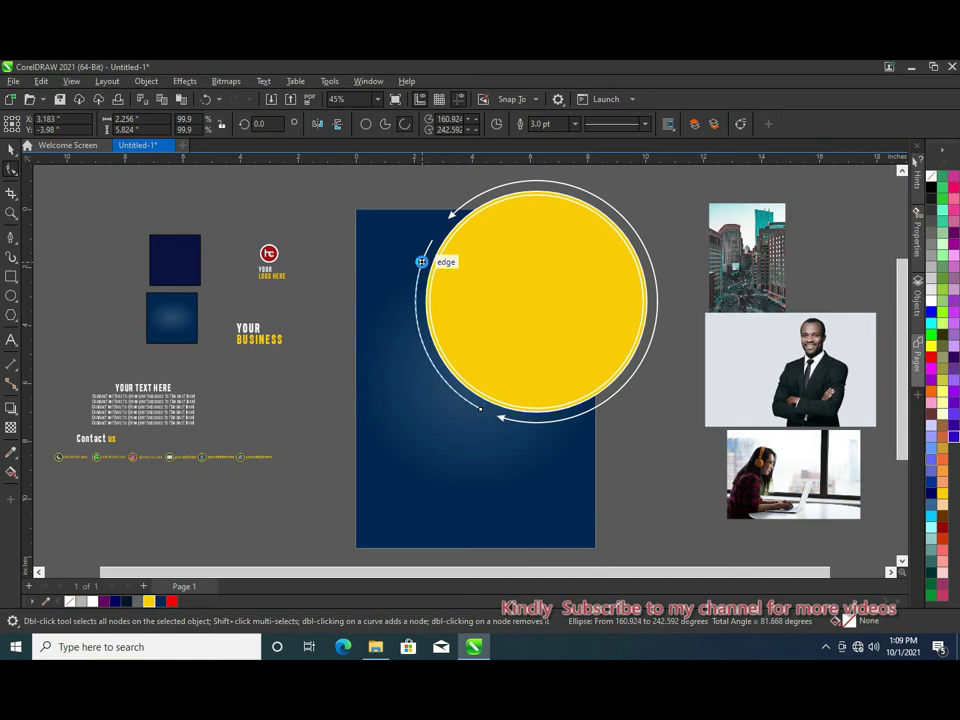
mouse_move(452, 215)
mouse_down()
mouse_move(444, 255)
mouse_move(434, 238)
mouse_up()
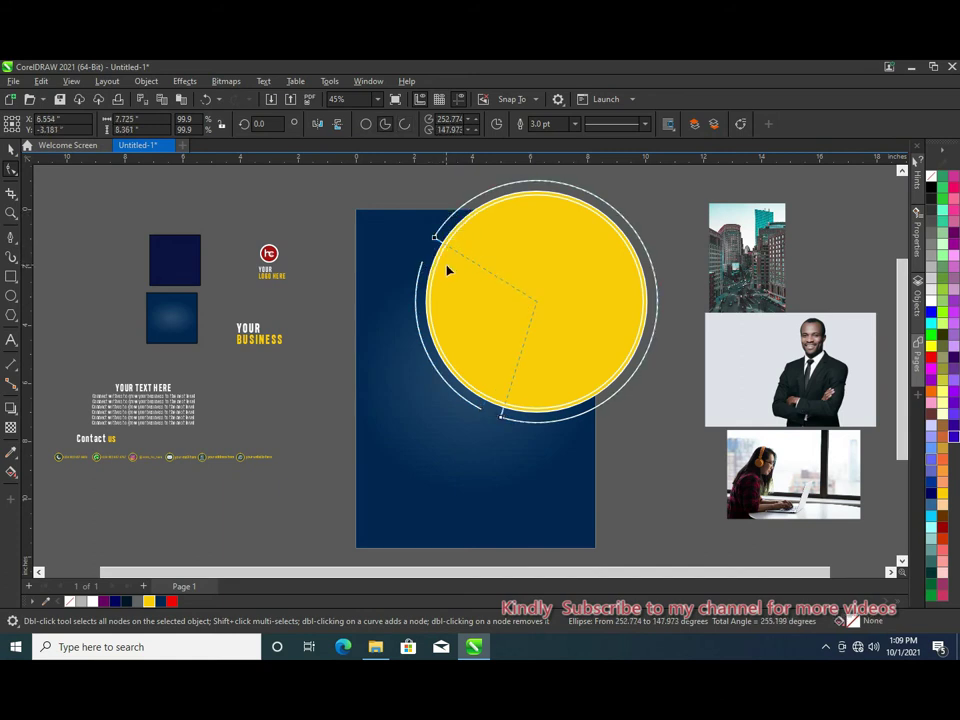
key(space)
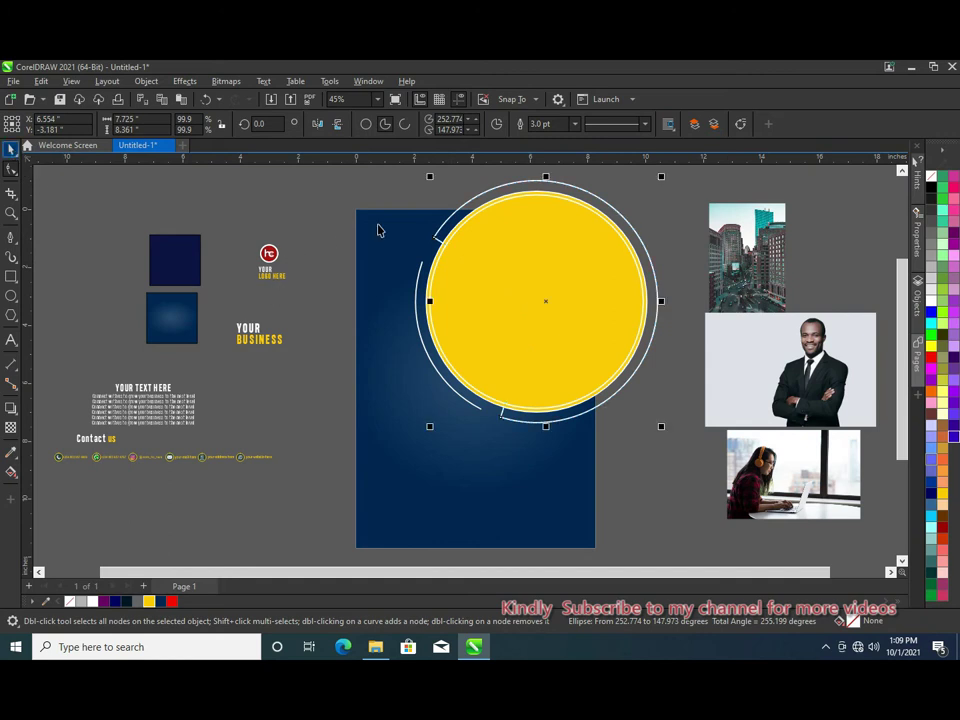
key(space)
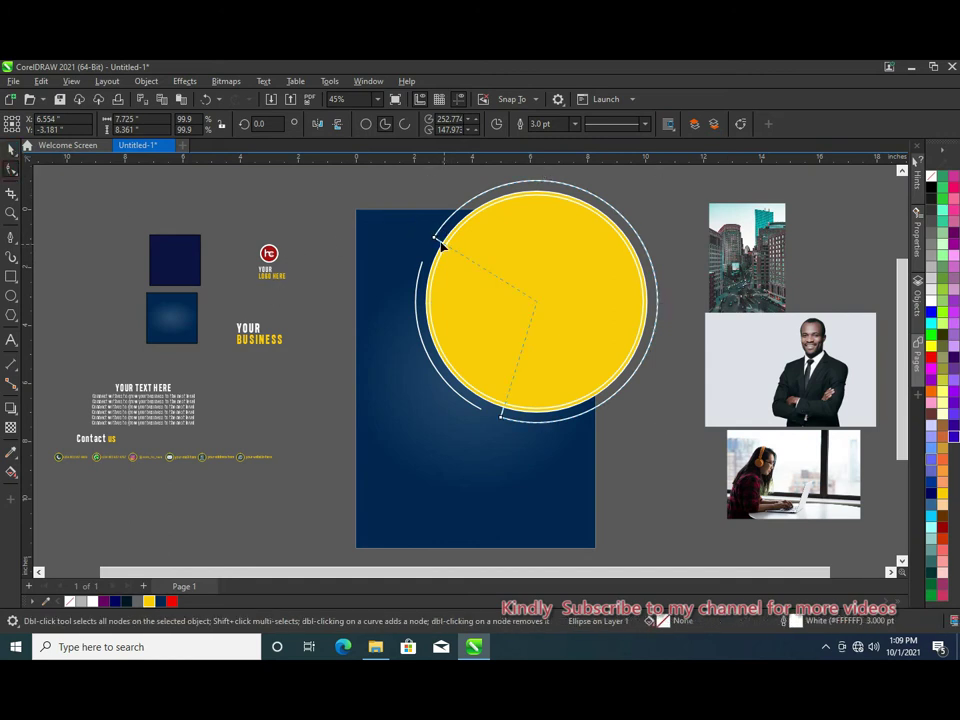
drag(435, 238, 431, 245)
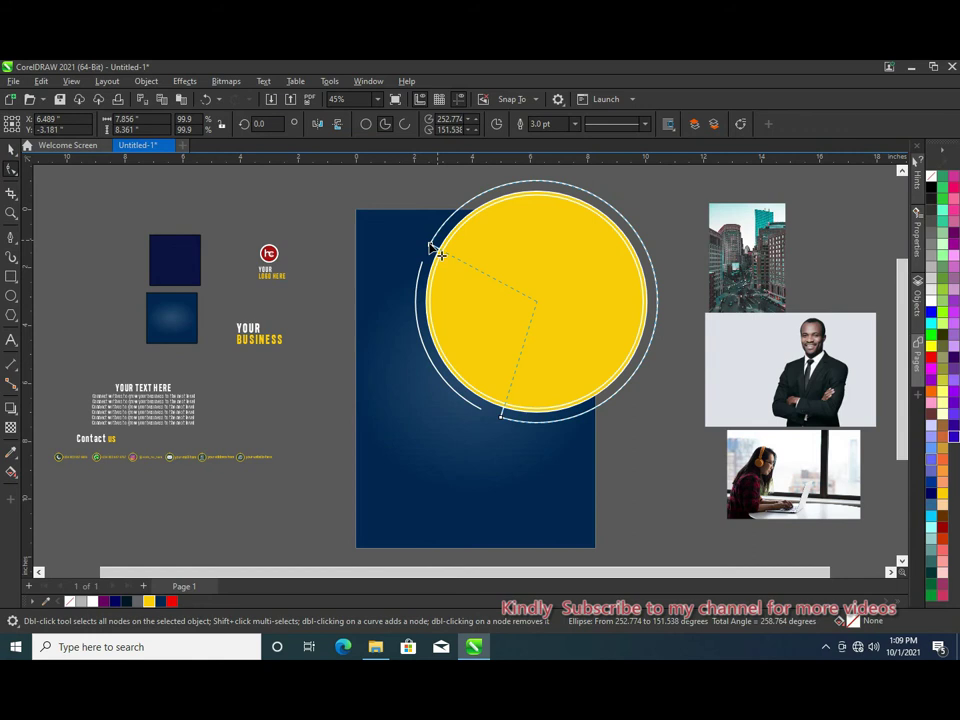
drag(430, 242, 433, 238)
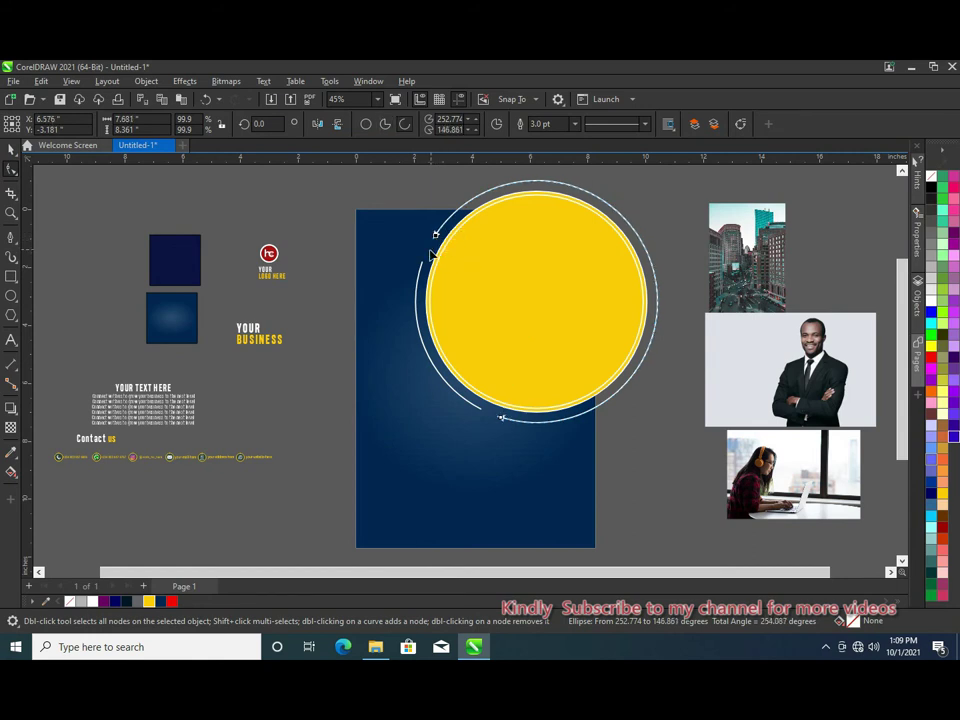
click(10, 148)
click(186, 193)
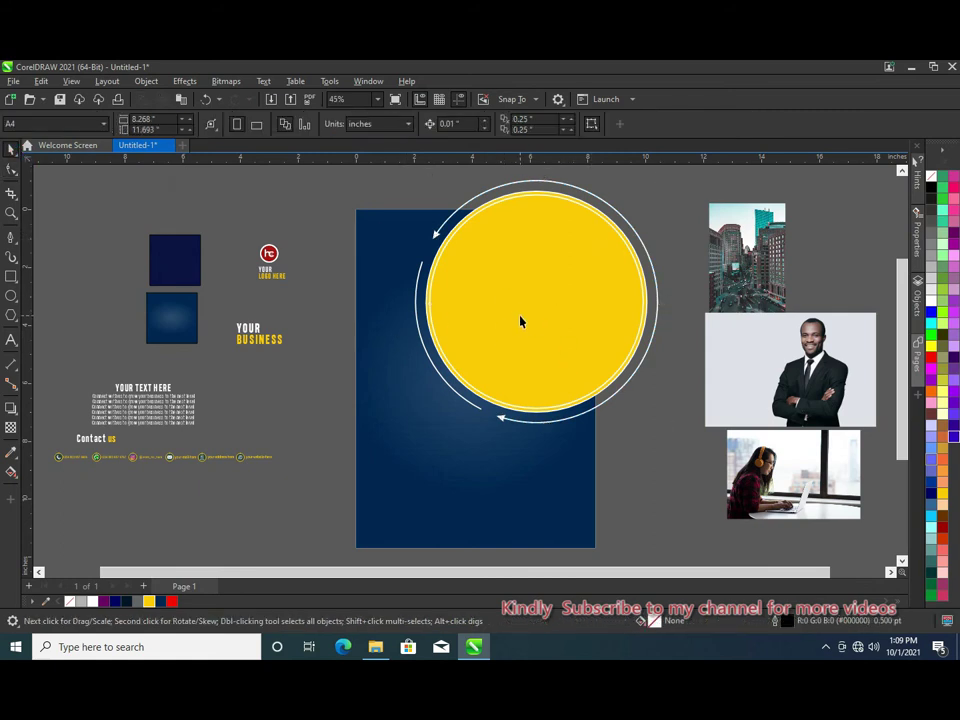
Enlarge the city photo and PowerClip it inside the yellow circle.
click(762, 283)
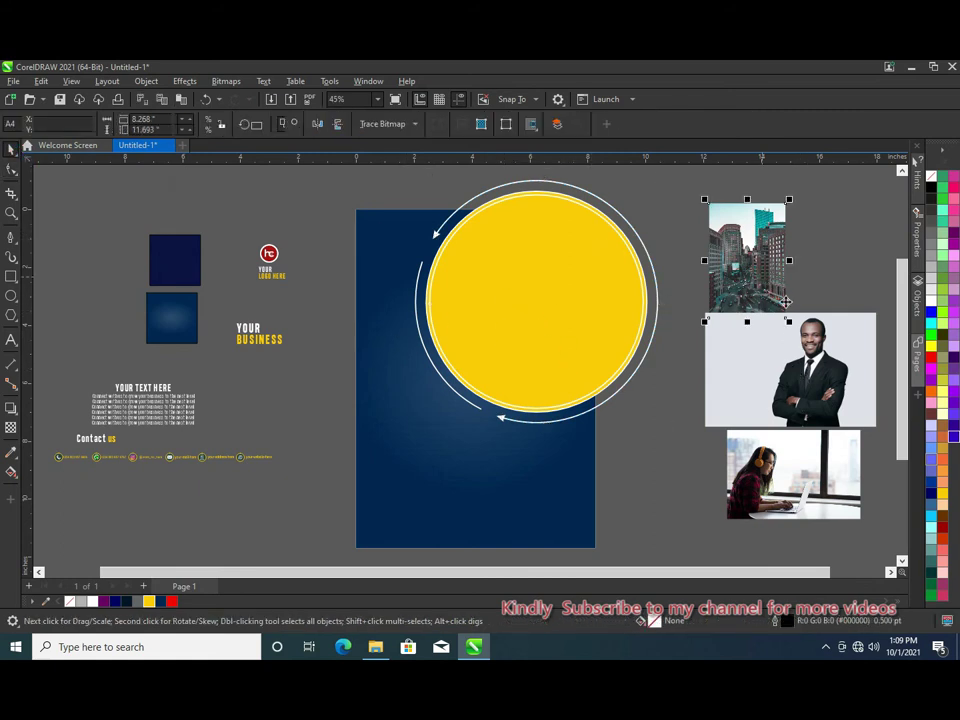
drag(705, 320, 482, 491)
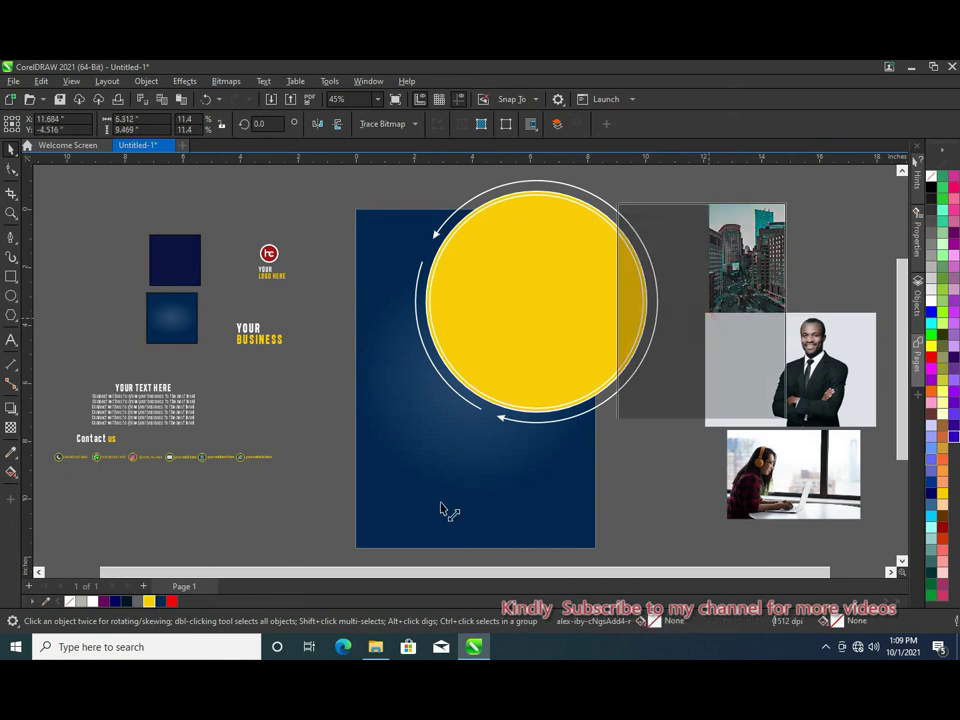
drag(743, 380, 791, 373)
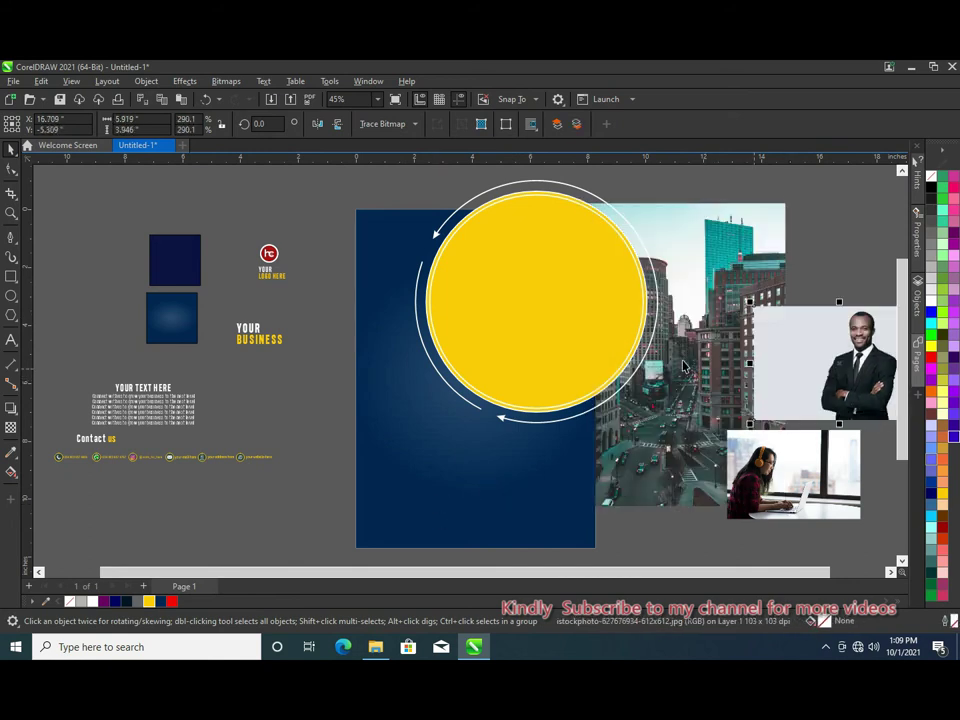
mouse_move(664, 332)
mouse_down()
mouse_move(521, 298)
mouse_move(533, 302)
mouse_up()
click(582, 343)
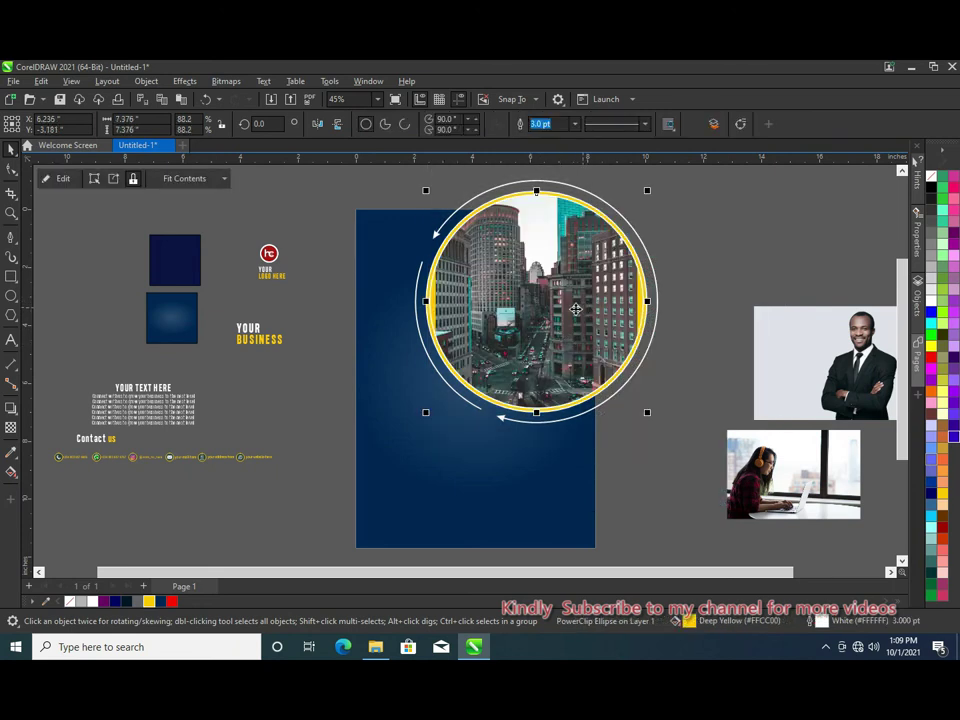
Reposition and enlarge the clipped photo inside the circle, leaving a yellow rim.
click(60, 178)
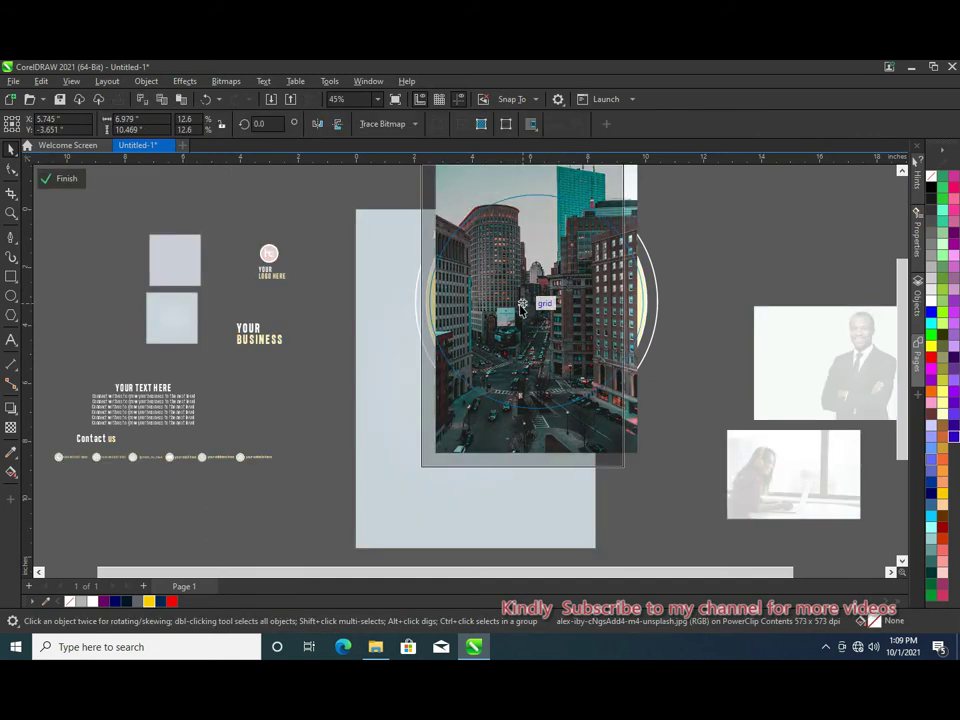
drag(624, 392, 610, 407)
drag(628, 471, 645, 497)
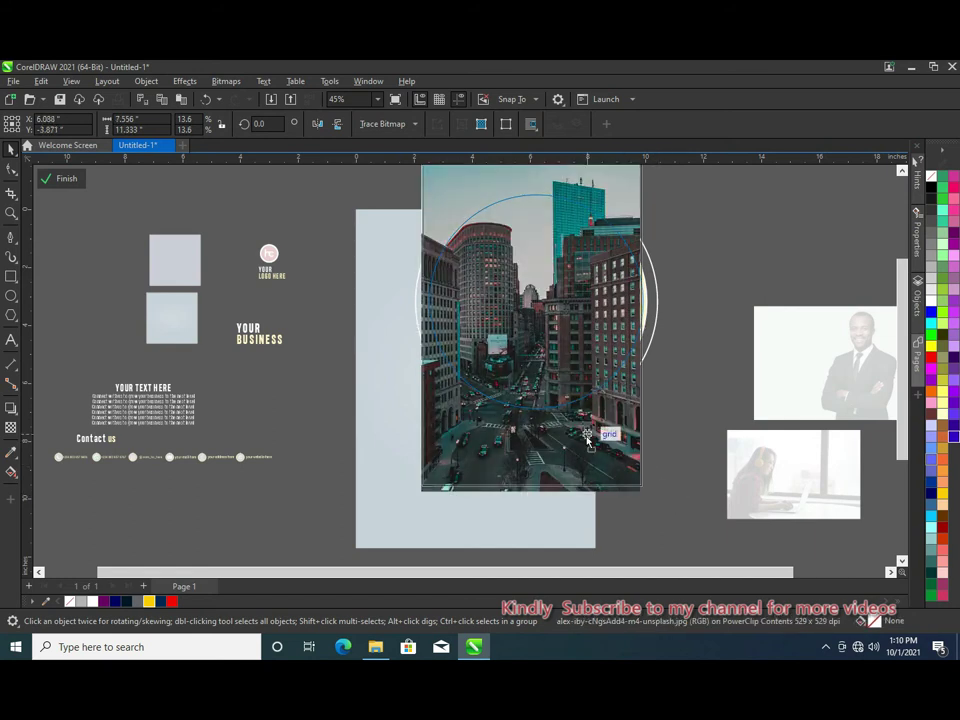
drag(587, 431, 599, 436)
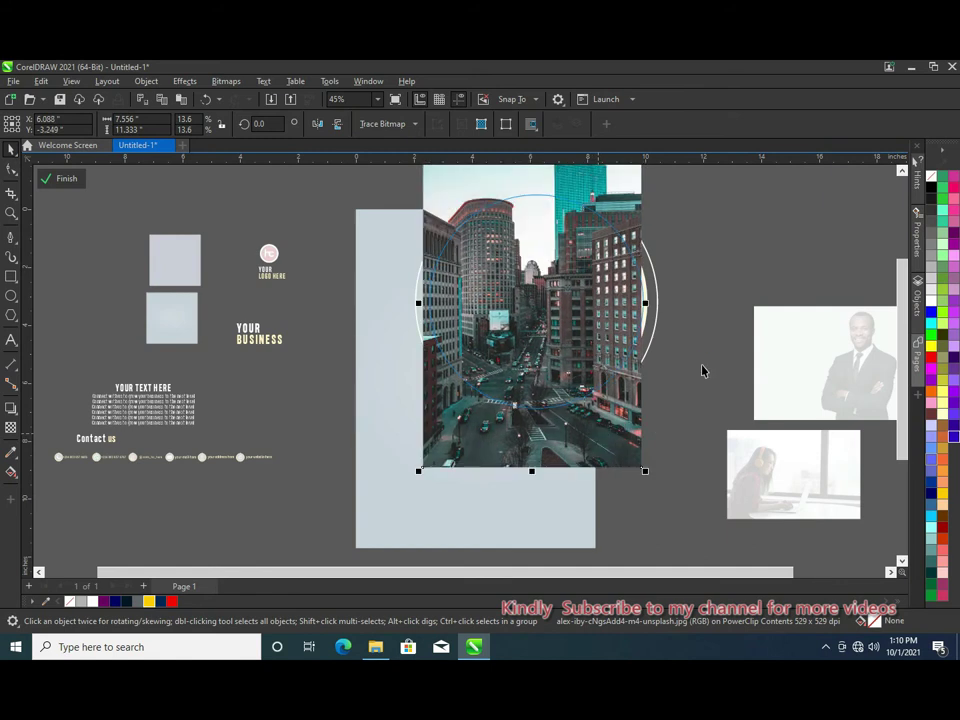
click(692, 403)
click(639, 366)
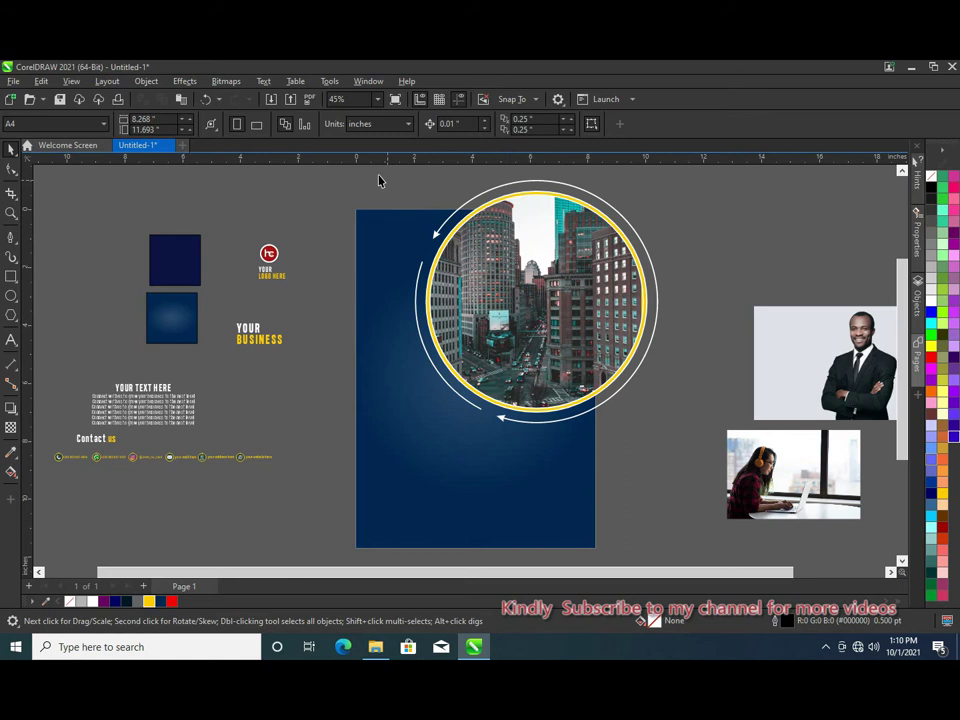
mouse_move(378, 181)
mouse_down()
mouse_move(686, 458)
mouse_move(684, 450)
mouse_up()
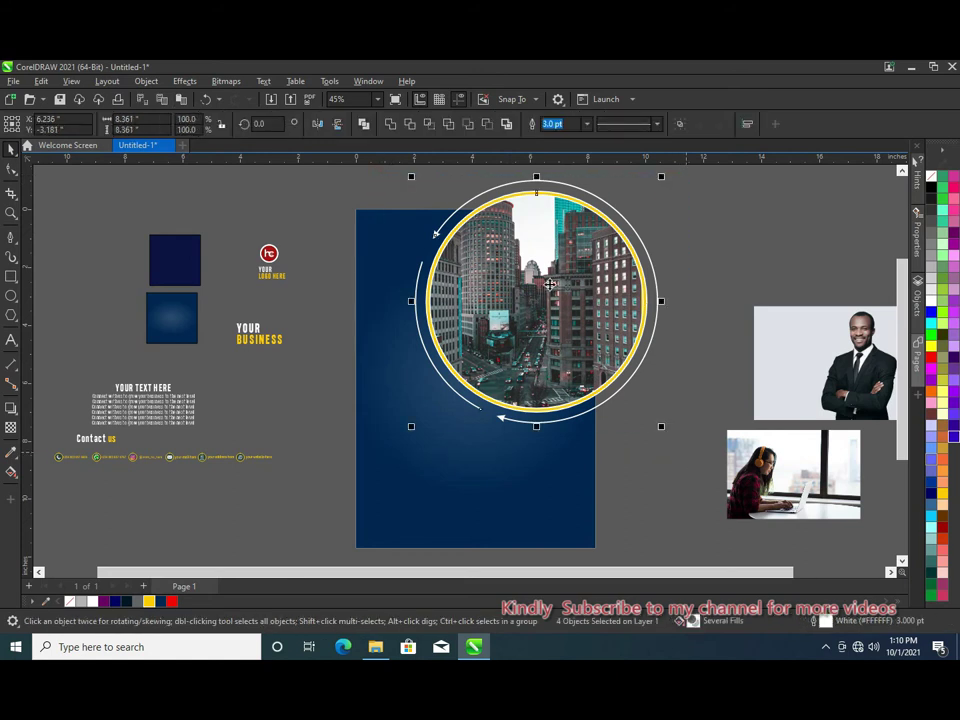
key(Escape)
scroll(582, 295, up, 1)
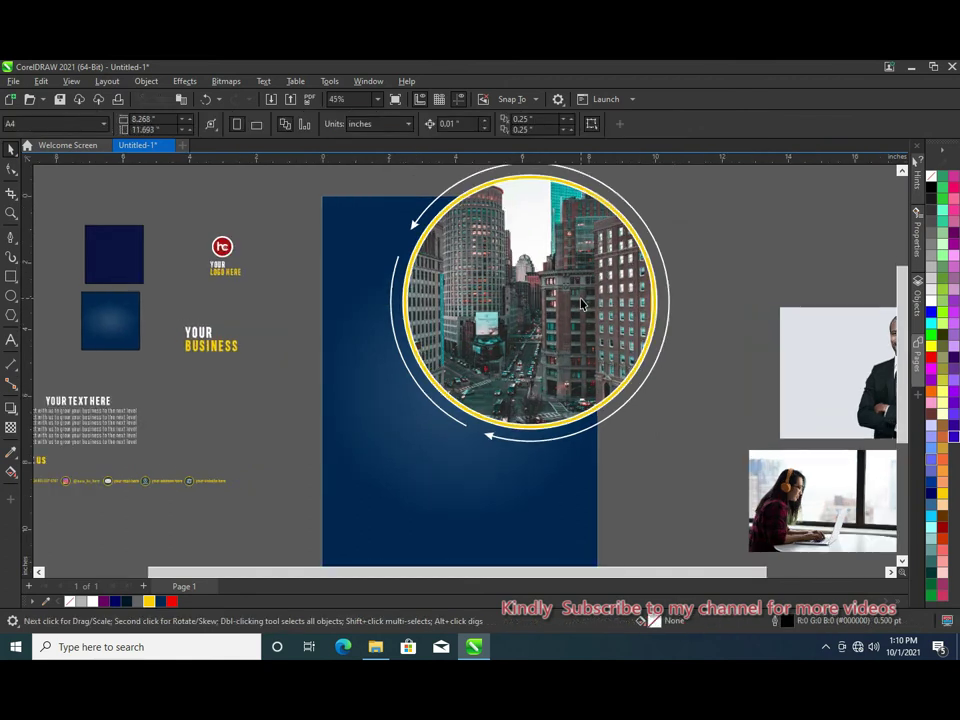
scroll(584, 297, up, 1)
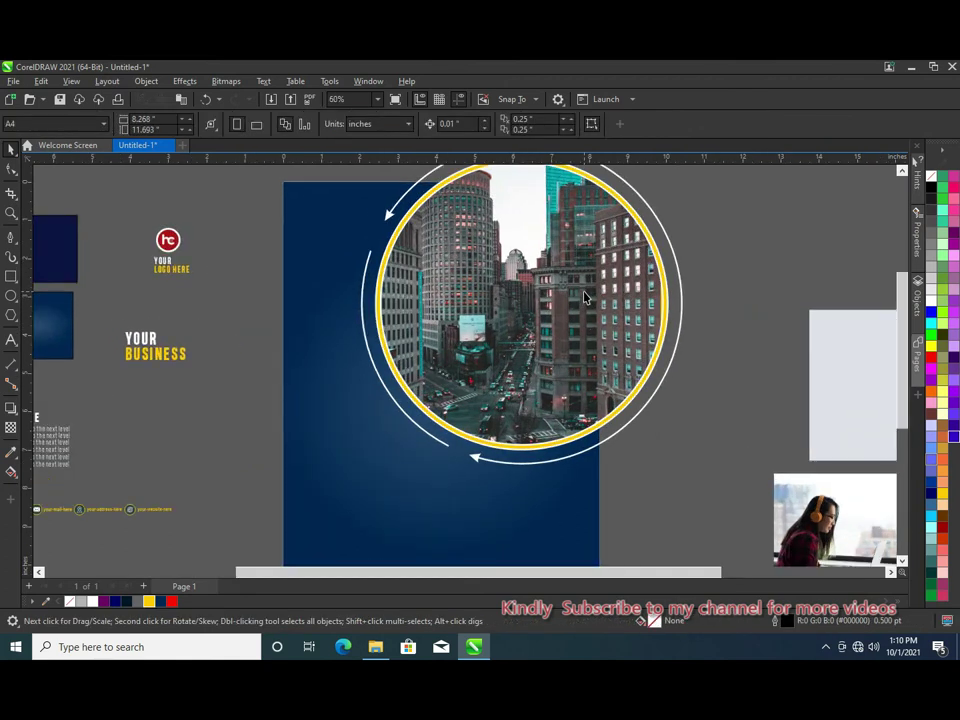
scroll(584, 297, up, 1)
scroll(586, 297, up, 1)
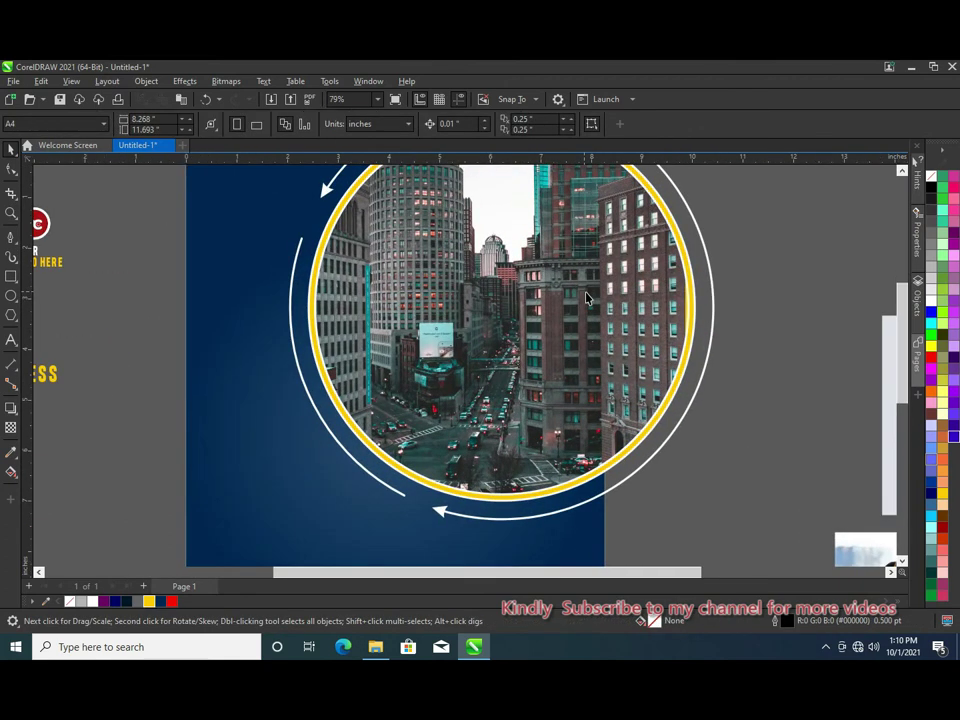
Resize the yellow ring and photo circle so the photo sits at about 93% inside.
click(667, 410)
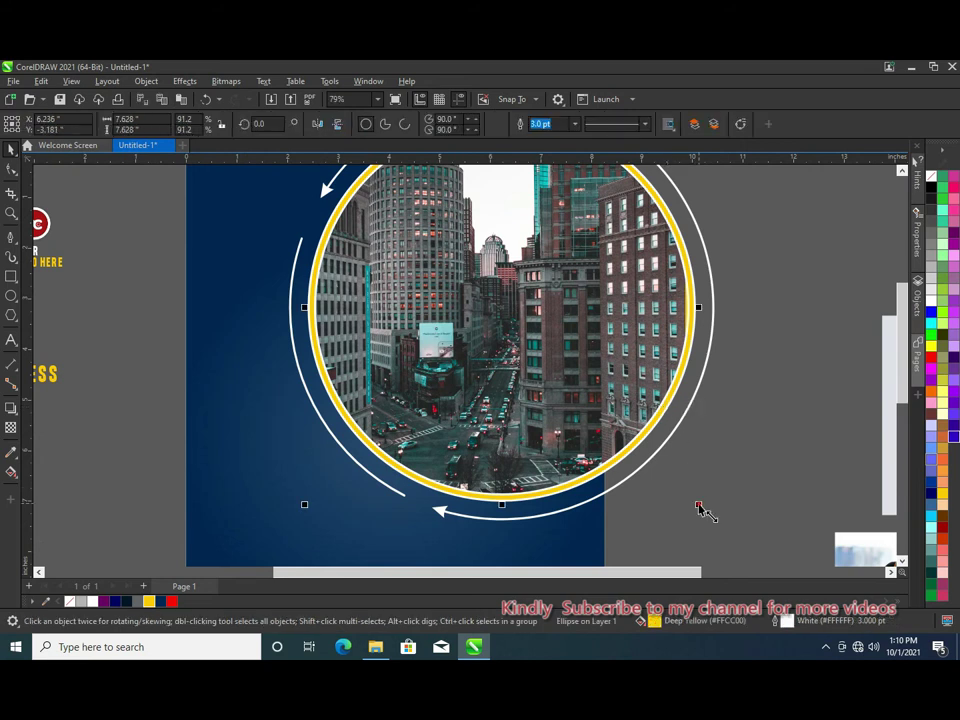
drag(700, 508, 708, 517)
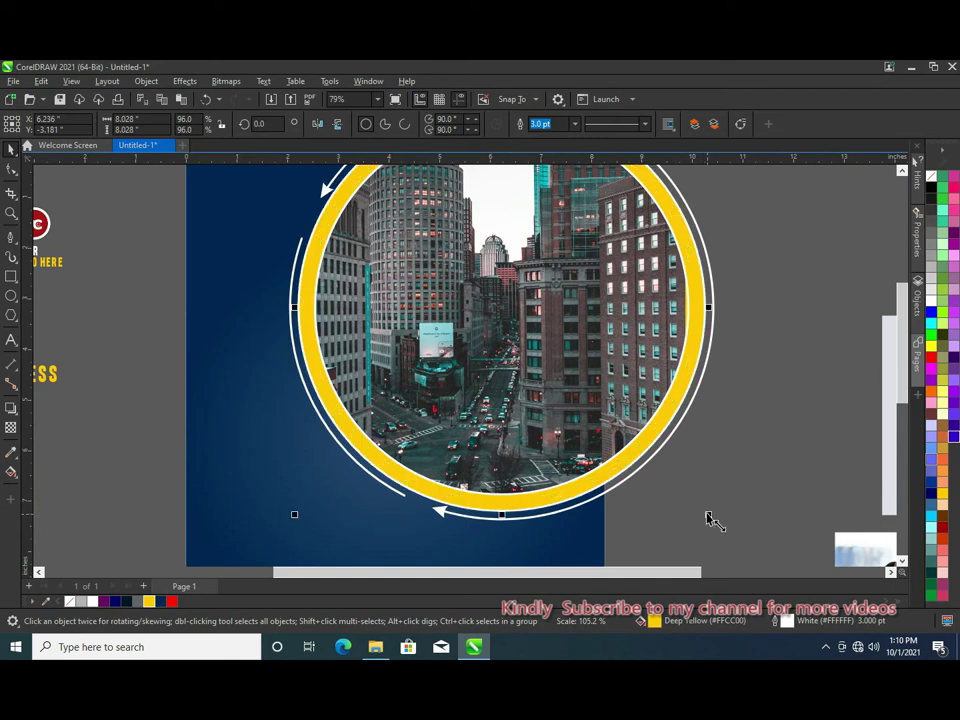
key(Tab)
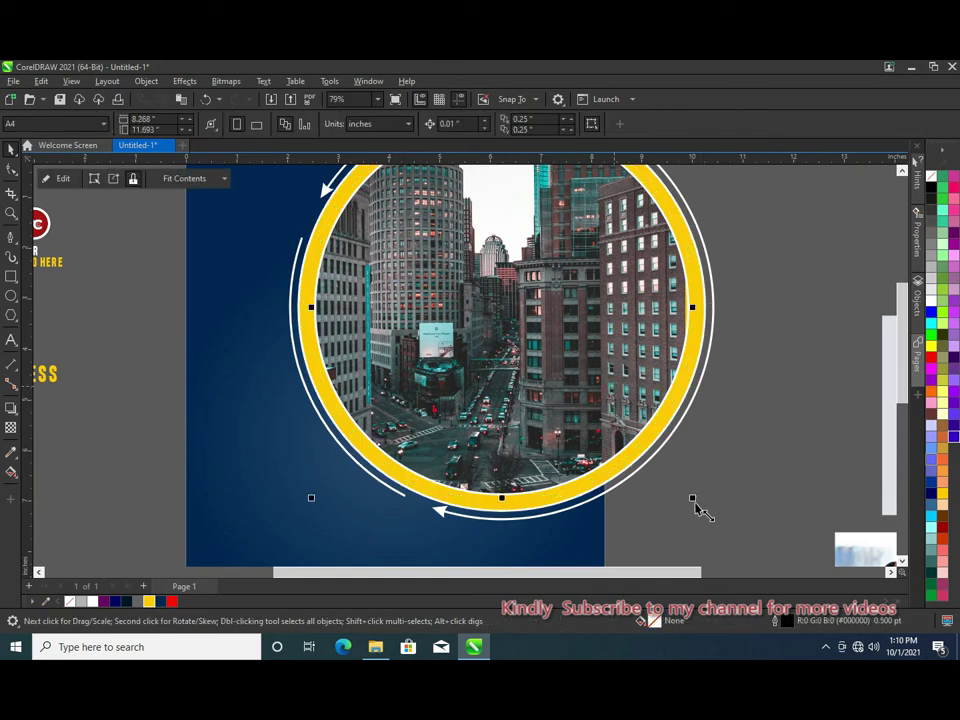
mouse_move(697, 507)
mouse_down()
mouse_move(712, 520)
mouse_move(709, 508)
mouse_up()
scroll(705, 505, up, 2)
scroll(698, 496, up, 3)
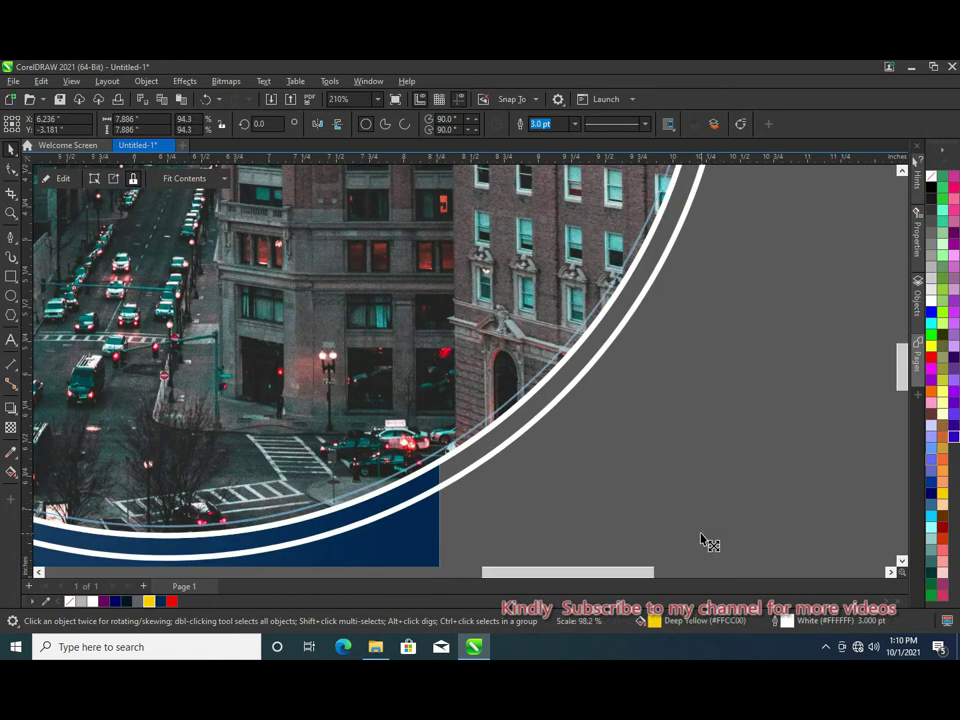
drag(705, 542, 700, 516)
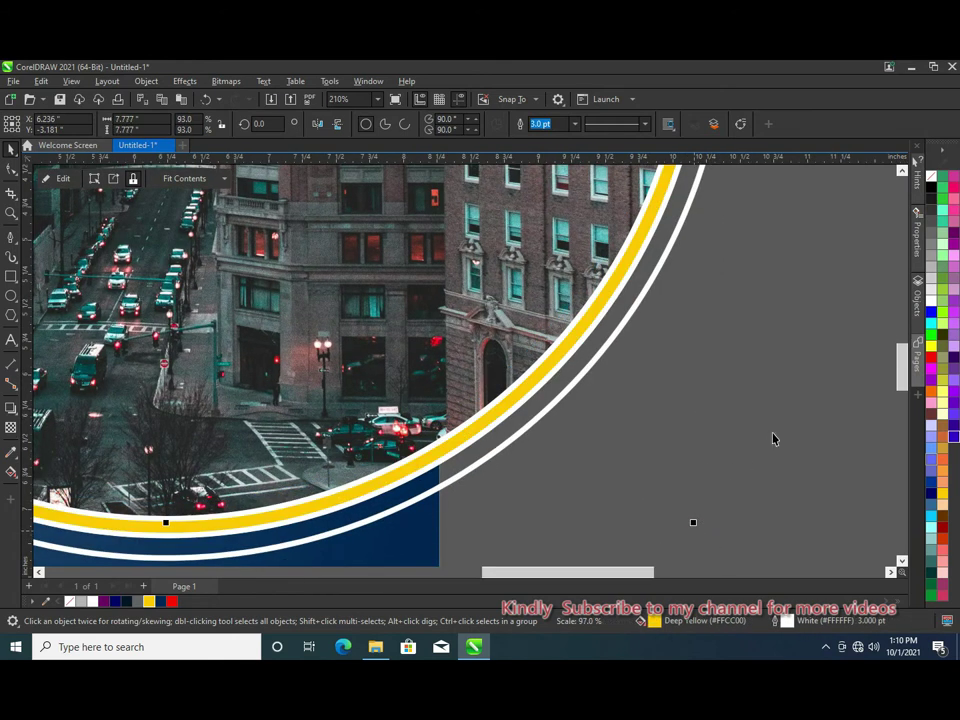
scroll(774, 437, down, 1)
scroll(777, 433, down, 1)
scroll(784, 431, down, 1)
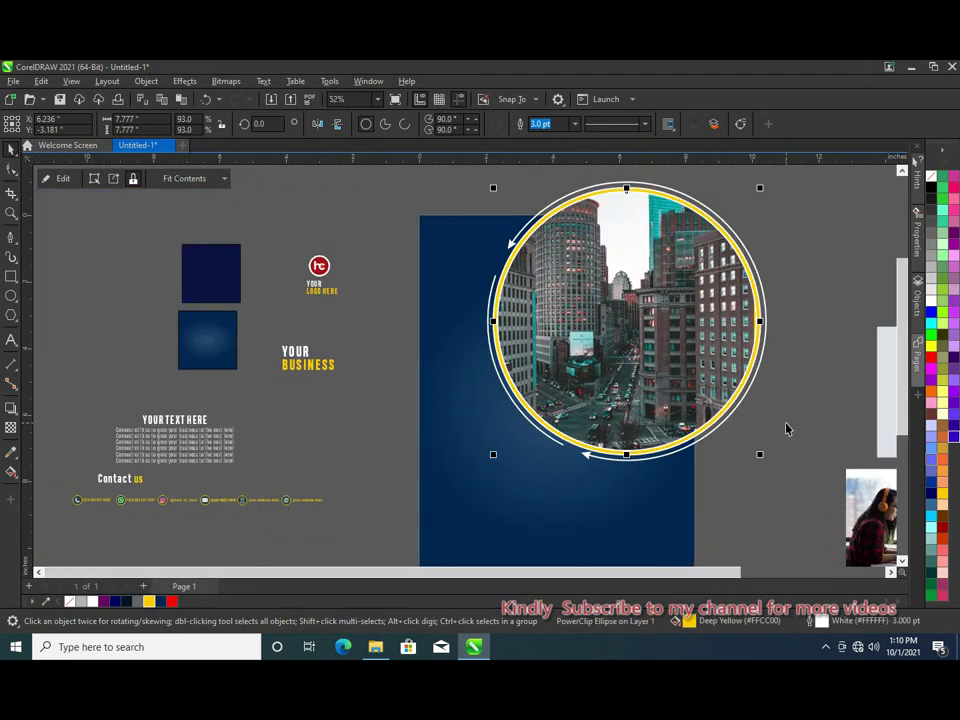
scroll(786, 428, down, 1)
Make a scaled-down copy of the photo circle and place it on the large circle's lower edge.
drag(496, 200, 804, 566)
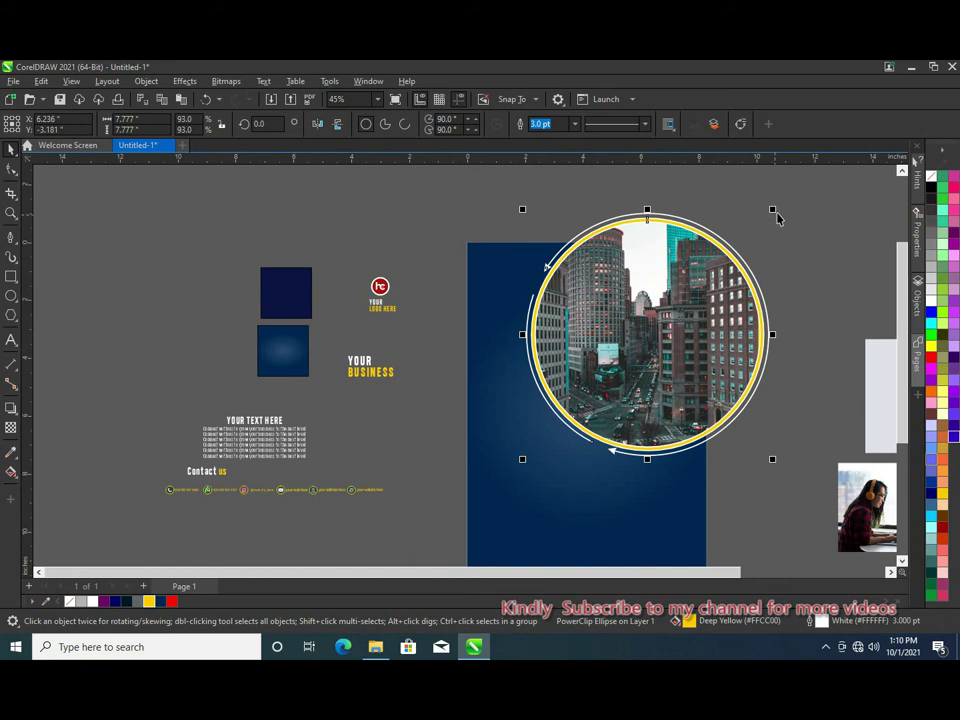
drag(778, 218, 672, 318)
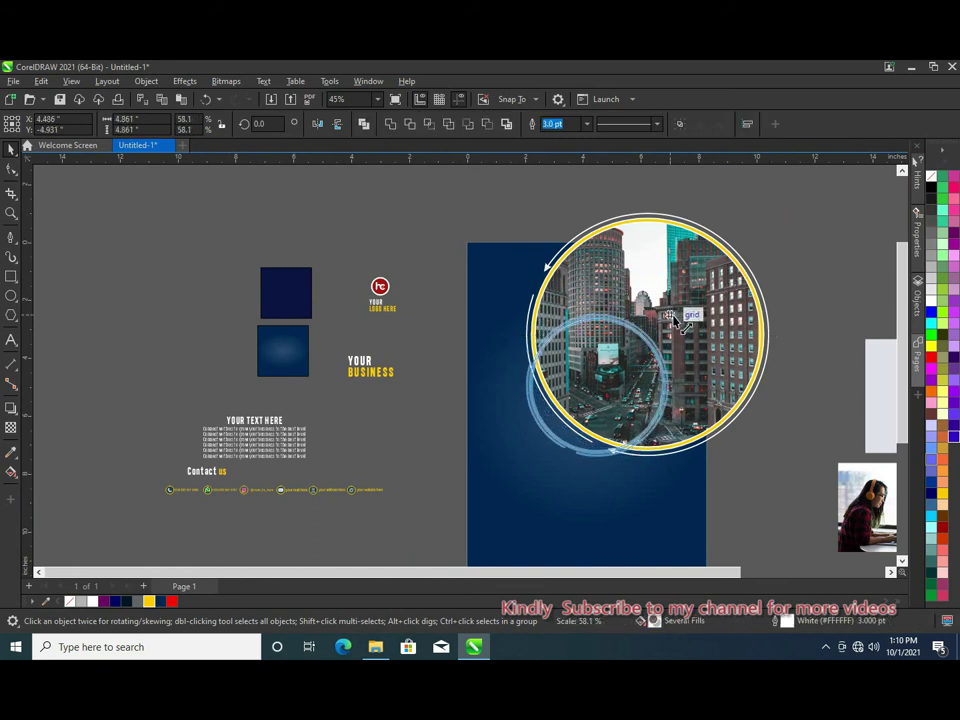
mouse_move(595, 380)
mouse_down()
mouse_move(651, 437)
mouse_move(618, 433)
mouse_up()
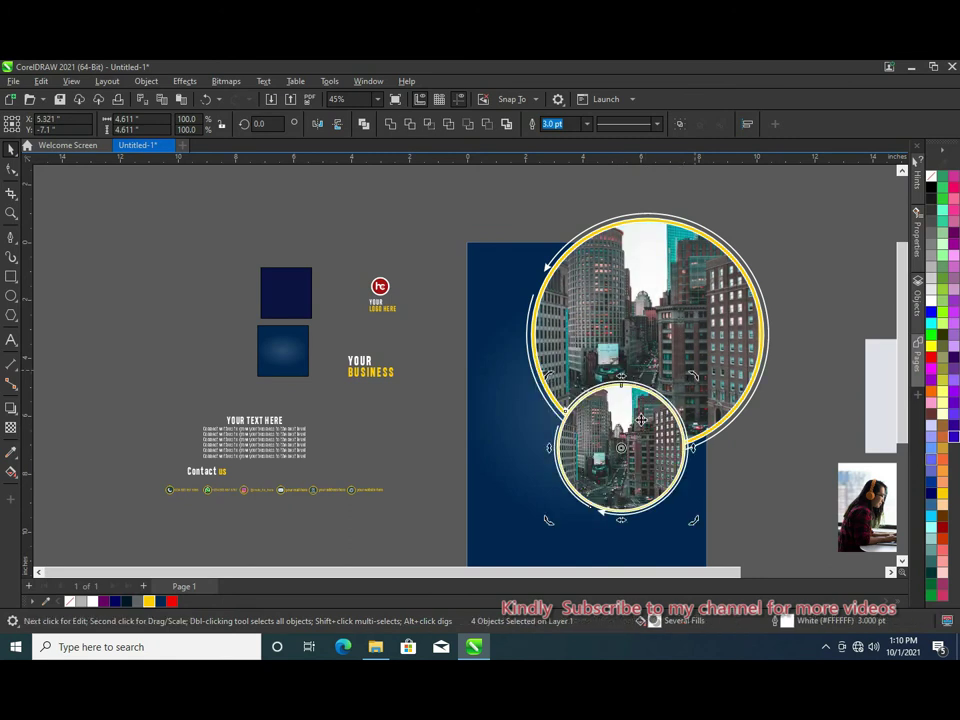
drag(692, 376, 678, 390)
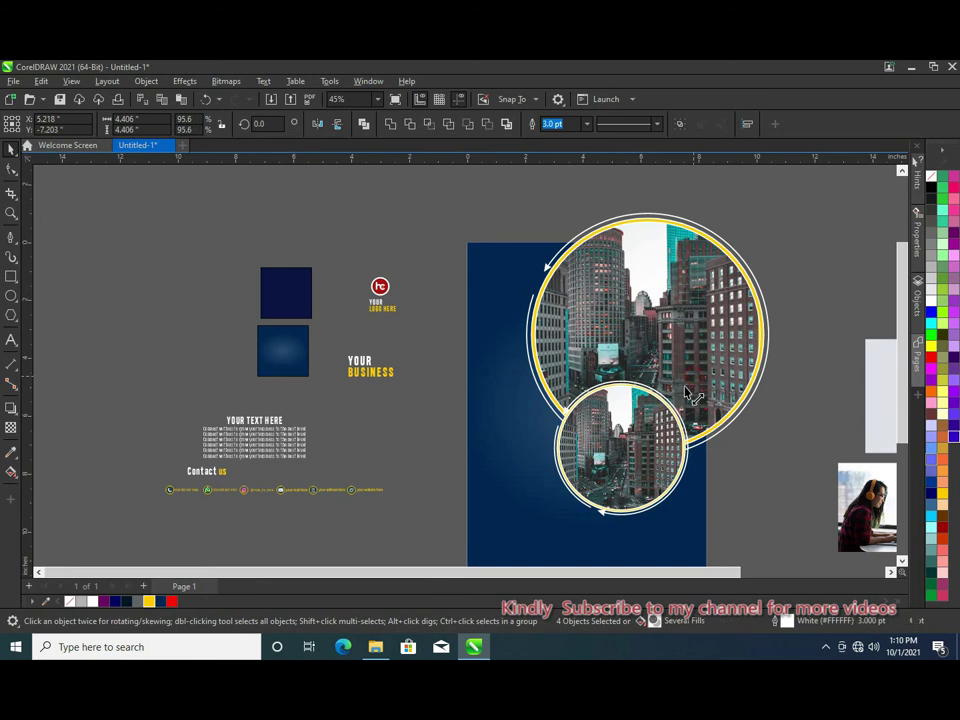
drag(633, 440, 649, 434)
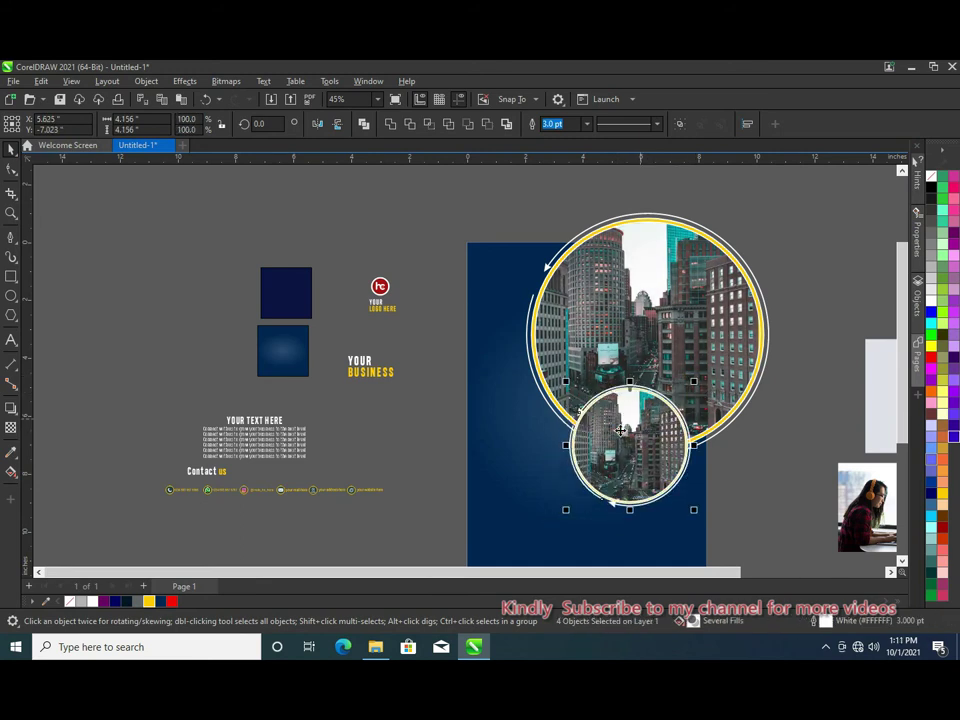
Rotate the city photo inside the small circle copy to a new angle.
click(640, 420)
drag(566, 381, 540, 410)
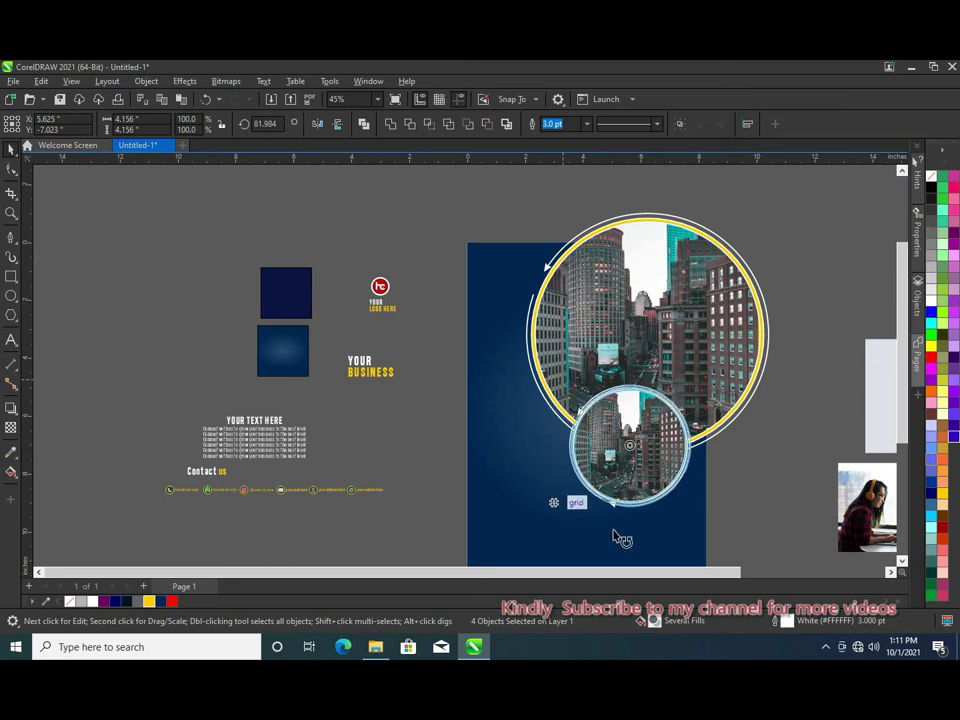
mouse_move(566, 510)
mouse_down()
mouse_move(697, 522)
mouse_move(718, 470)
mouse_up()
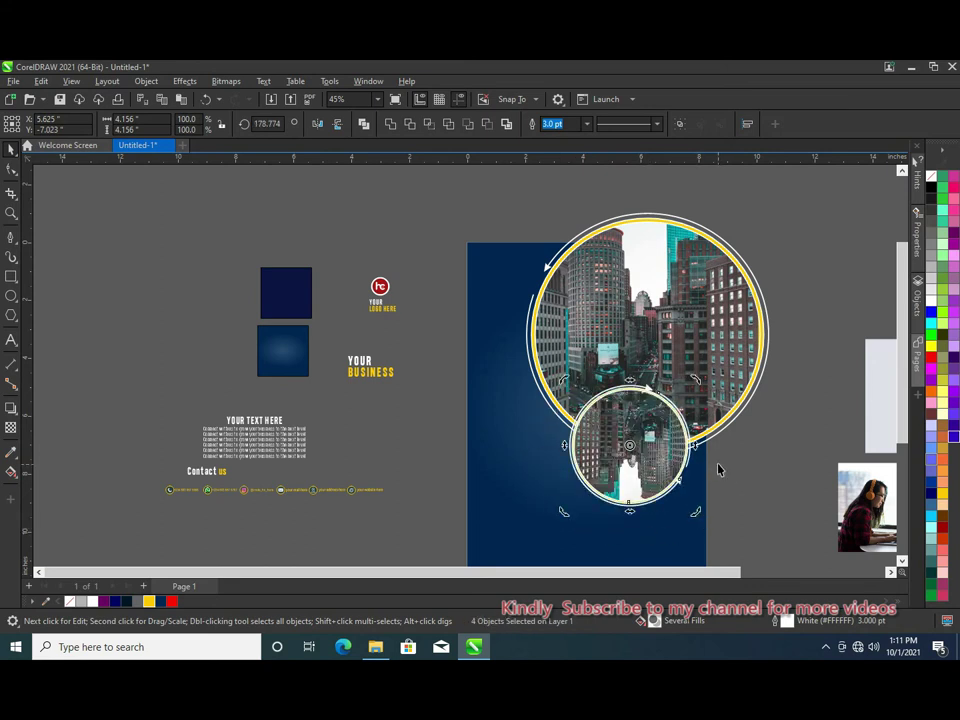
mouse_move(695, 379)
mouse_down()
mouse_move(713, 428)
mouse_move(739, 457)
mouse_up()
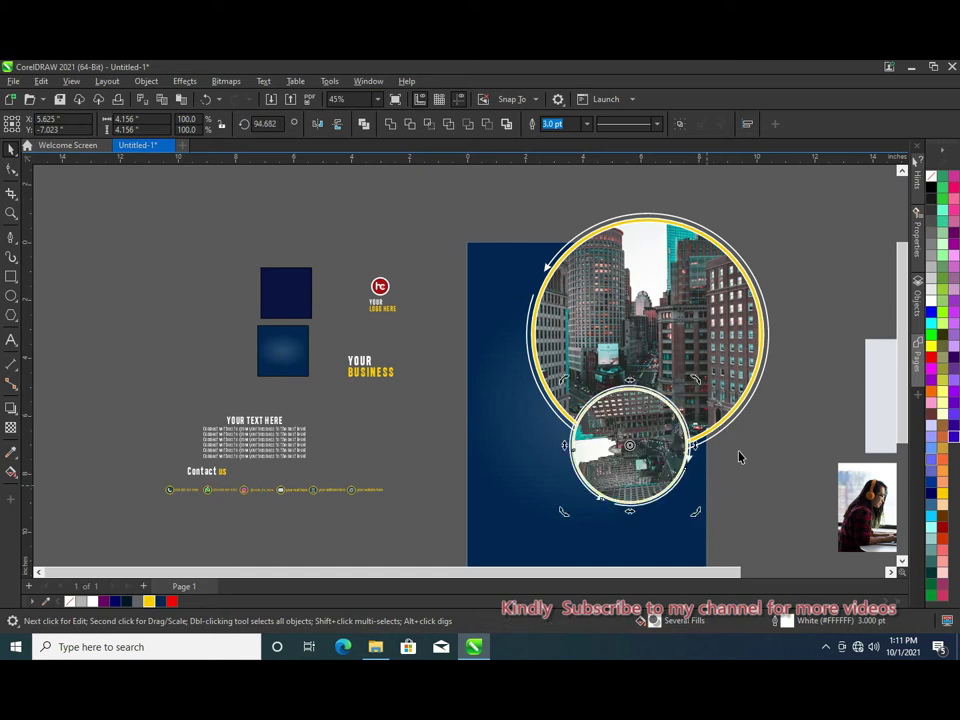
drag(695, 379, 716, 435)
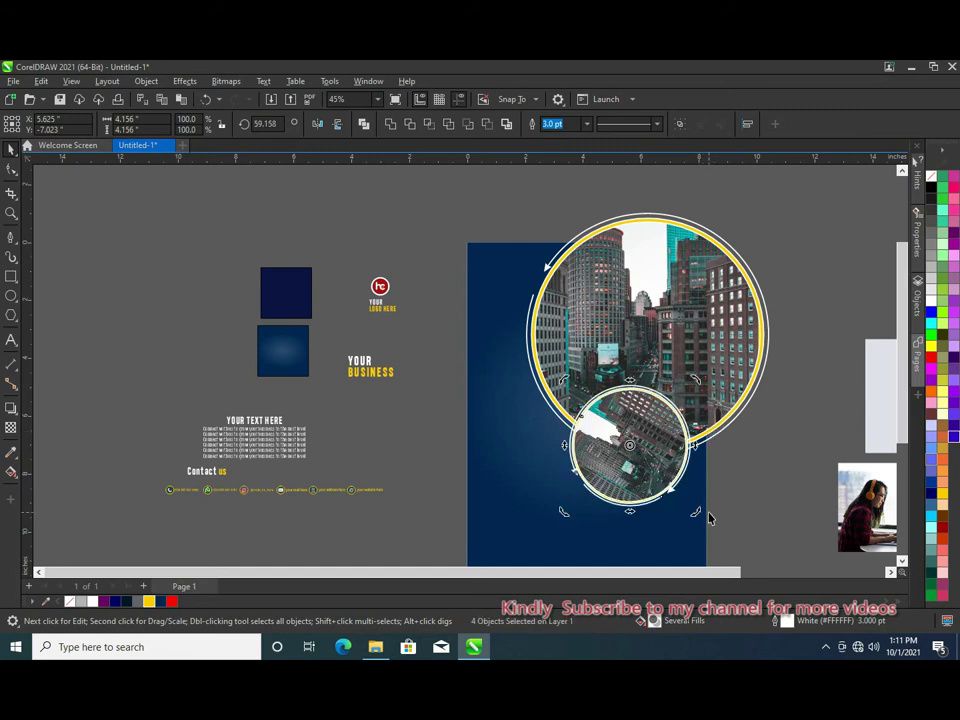
drag(701, 521, 714, 504)
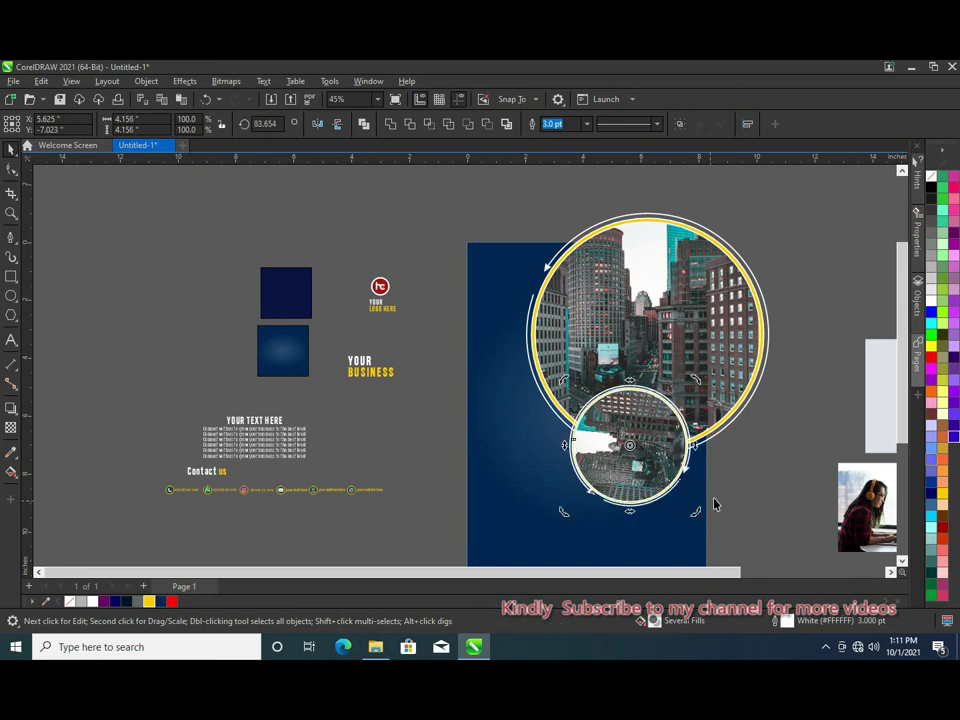
Shrink the small circle slightly and move it to the page's lower-left edge.
click(651, 421)
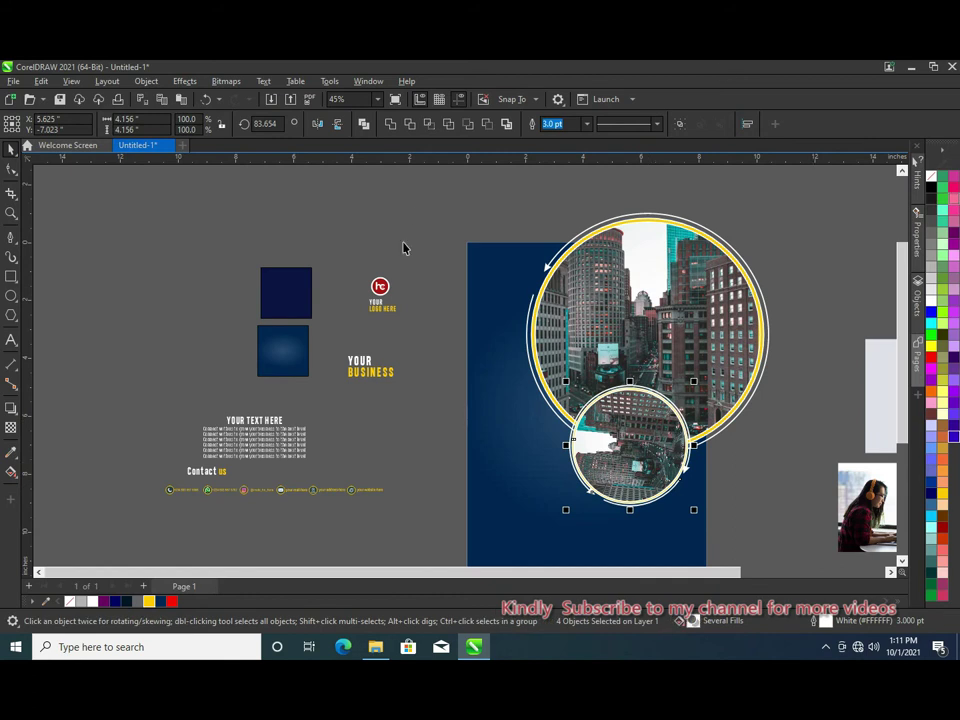
mouse_move(566, 381)
mouse_down()
mouse_move(586, 402)
mouse_move(637, 417)
mouse_up()
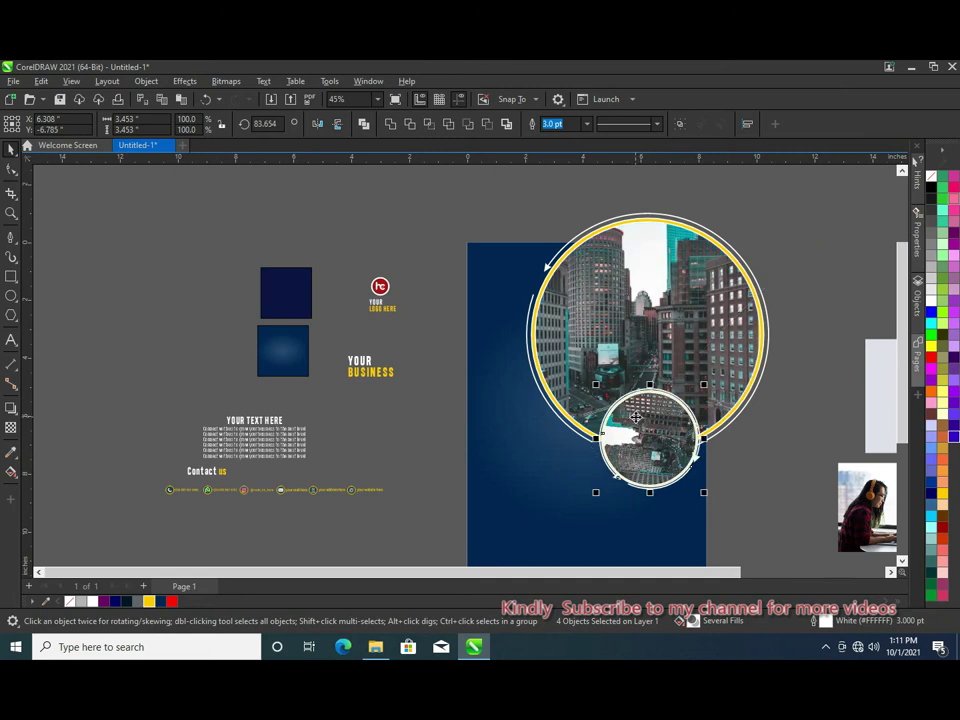
click(597, 504)
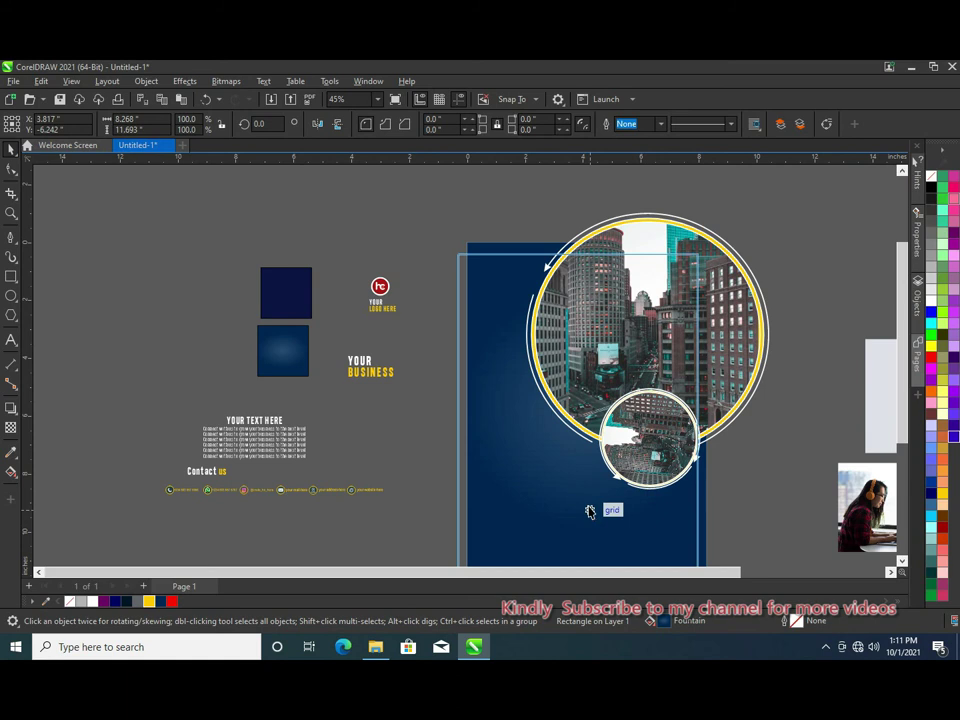
drag(590, 511, 588, 511)
key(ctrl+z)
drag(751, 551, 555, 385)
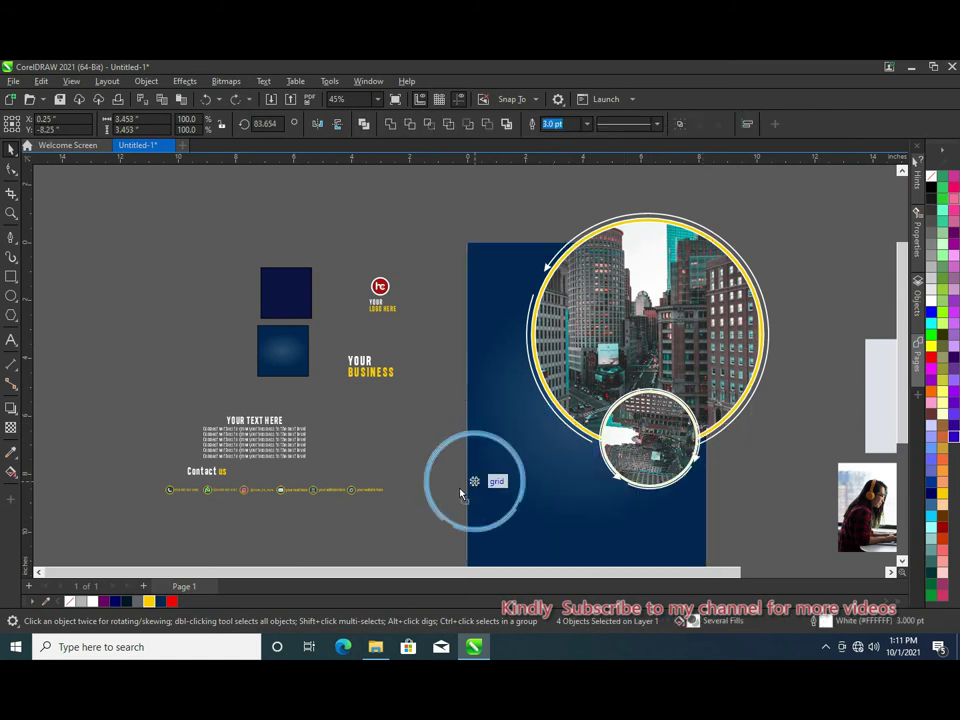
drag(649, 443, 460, 493)
Drag the outer white arc's end node so it runs from 221.065 to 146.861 degrees.
click(563, 420)
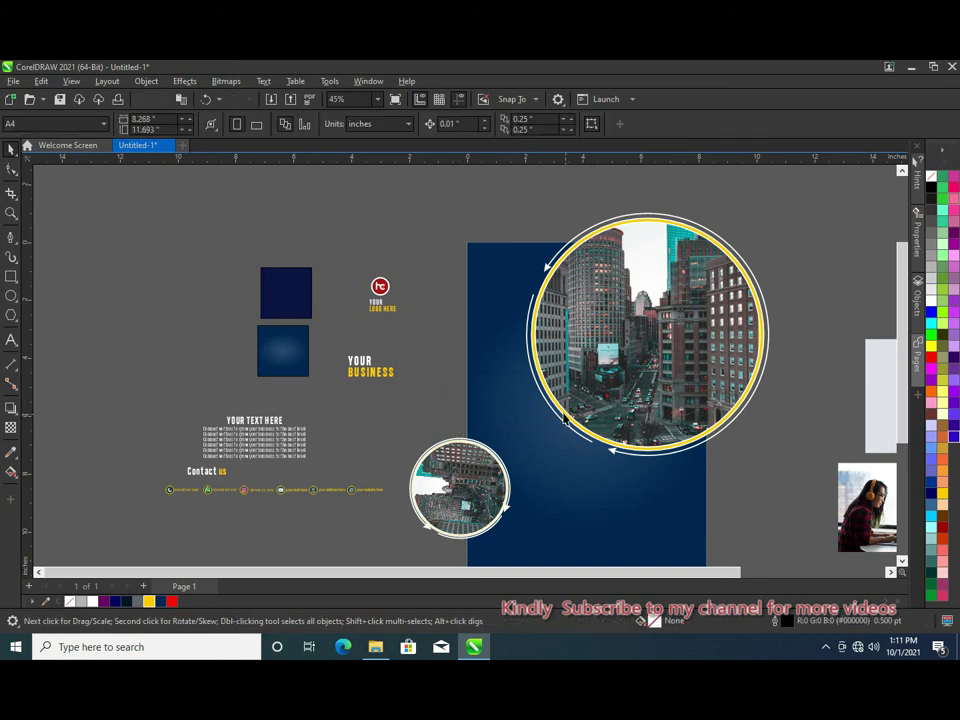
click(11, 168)
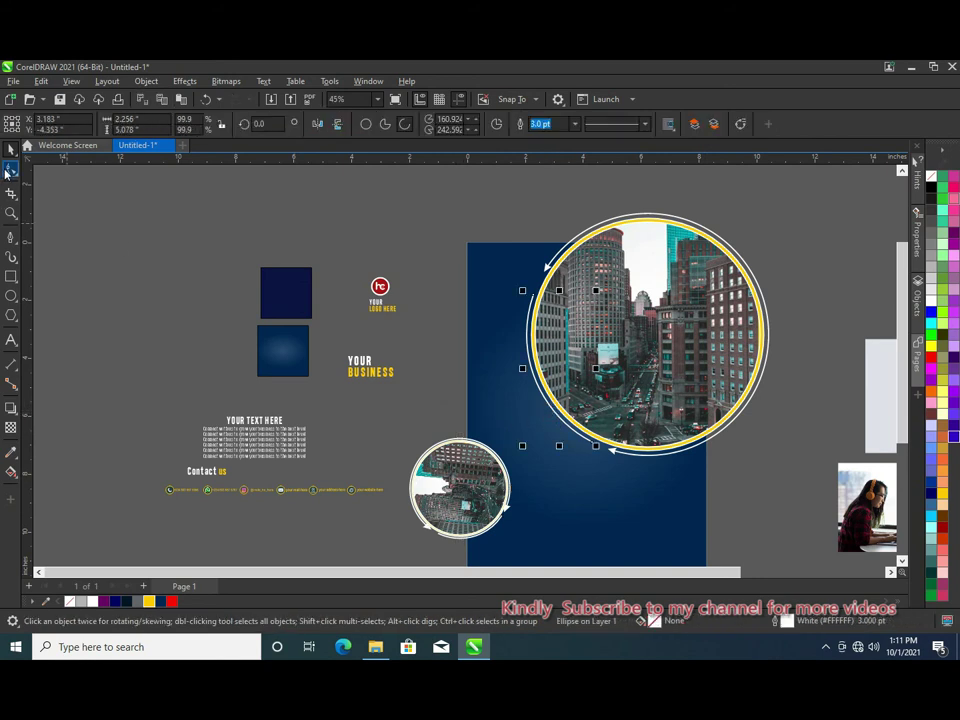
scroll(565, 421, up, 1)
scroll(574, 420, up, 1)
drag(608, 457, 534, 386)
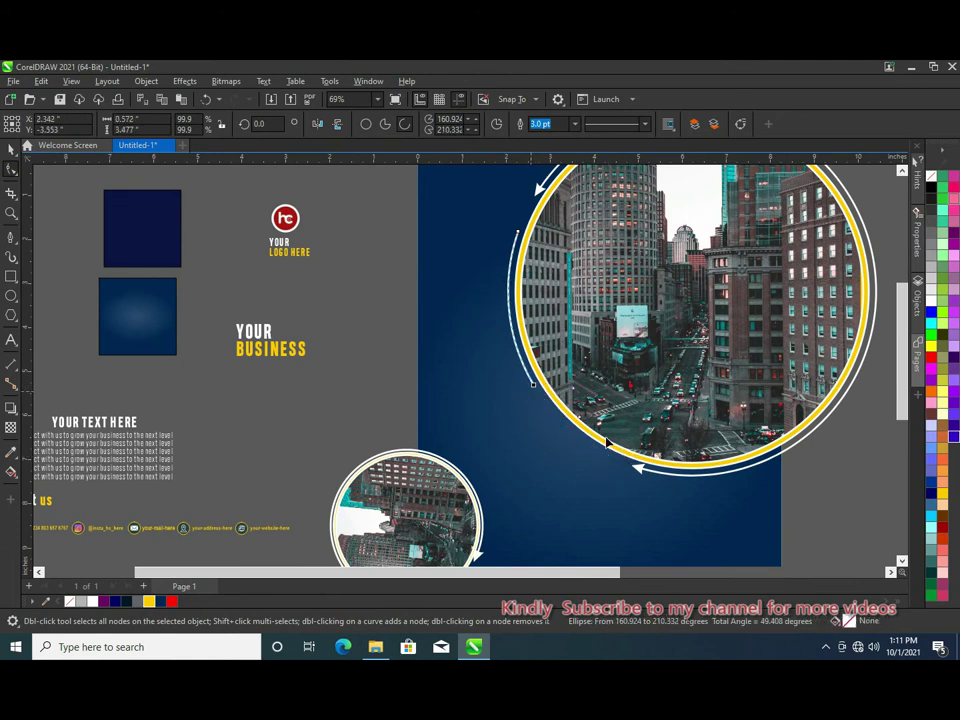
mouse_move(645, 476)
mouse_down()
mouse_move(547, 409)
mouse_move(554, 415)
mouse_up()
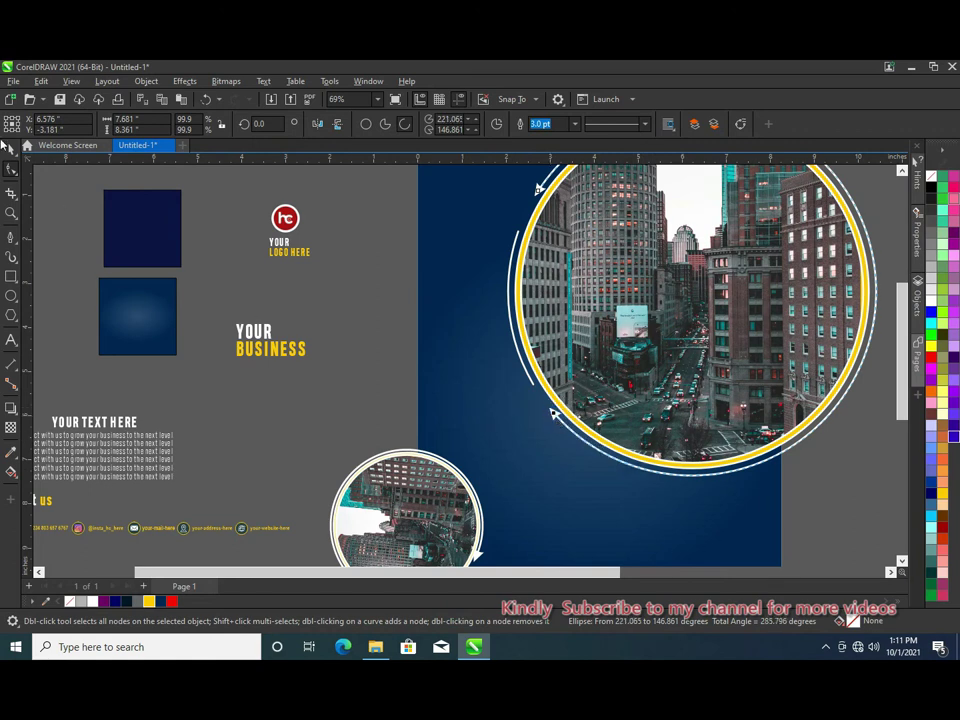
click(6, 150)
scroll(600, 340, down, 2)
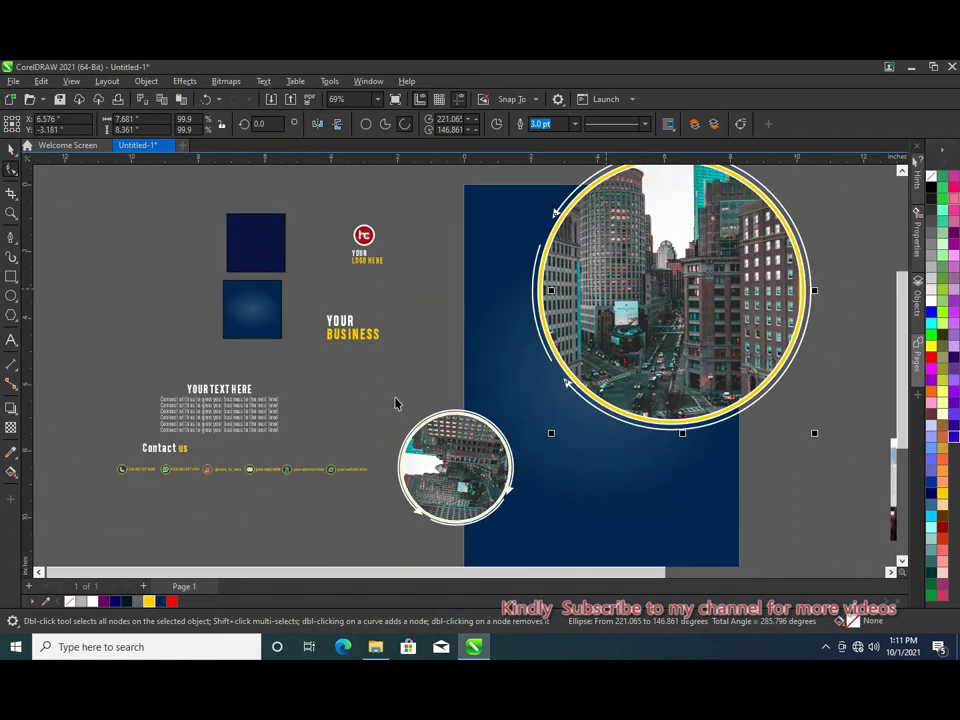
Move the small circle group onto the large circle's bottom and resize it to about 108%.
drag(374, 395, 551, 538)
mouse_move(460, 470)
mouse_down()
mouse_move(686, 447)
mouse_move(669, 430)
mouse_up()
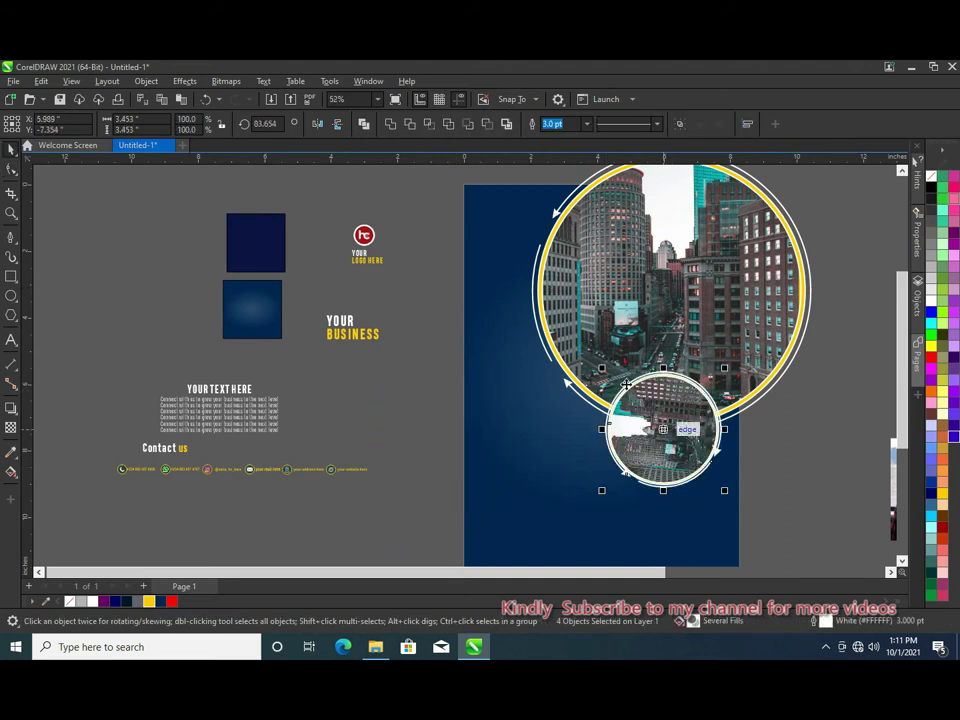
drag(603, 371, 578, 345)
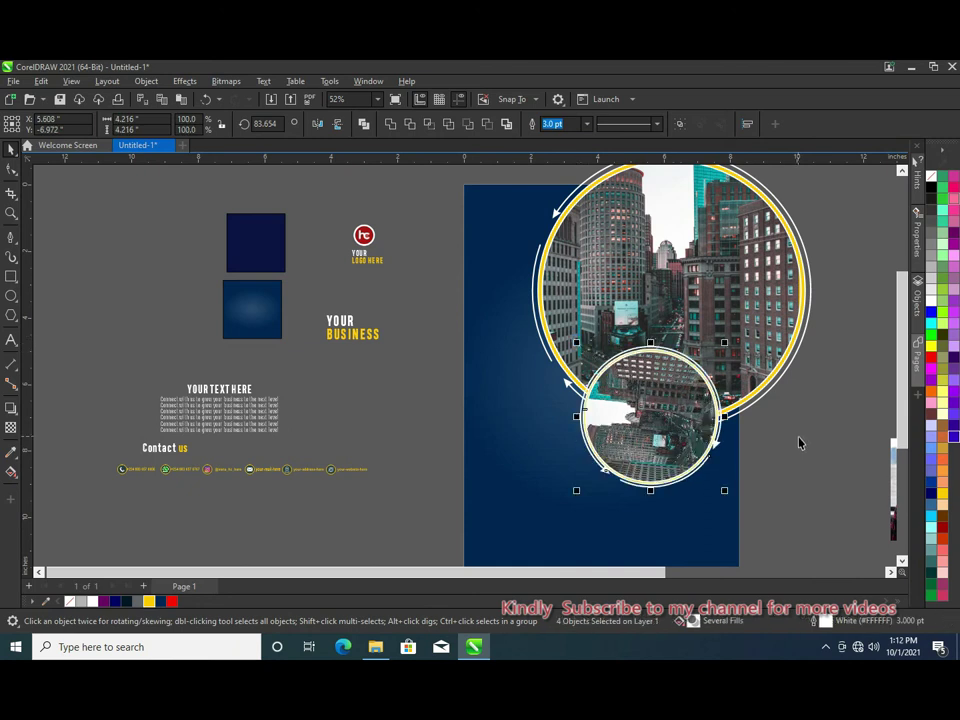
key(F4)
click(627, 496)
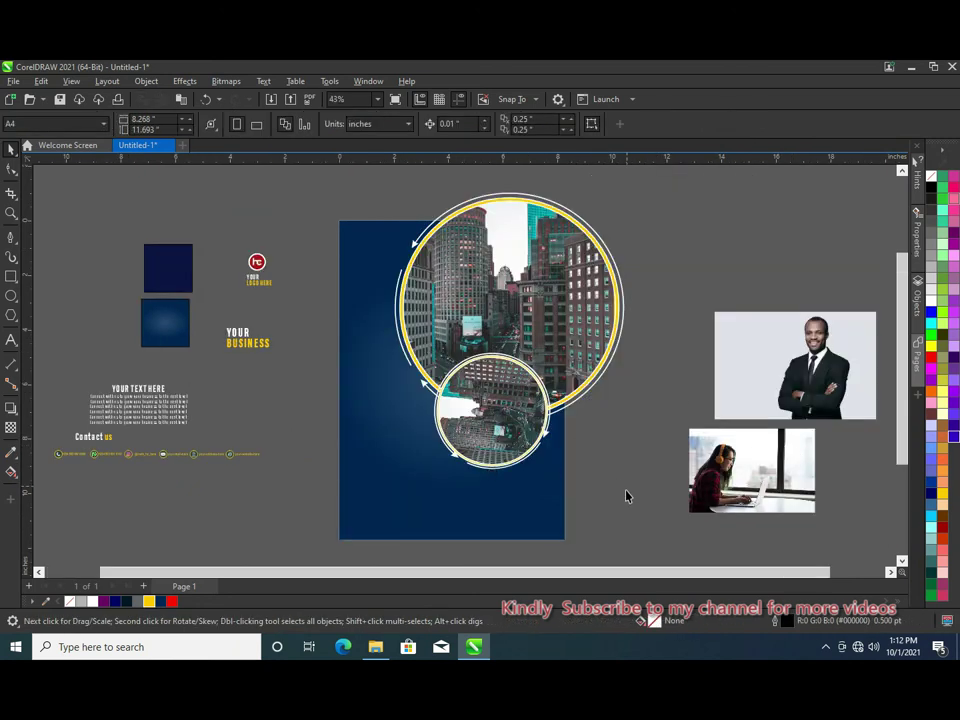
drag(520, 463, 424, 333)
drag(436, 485, 465, 447)
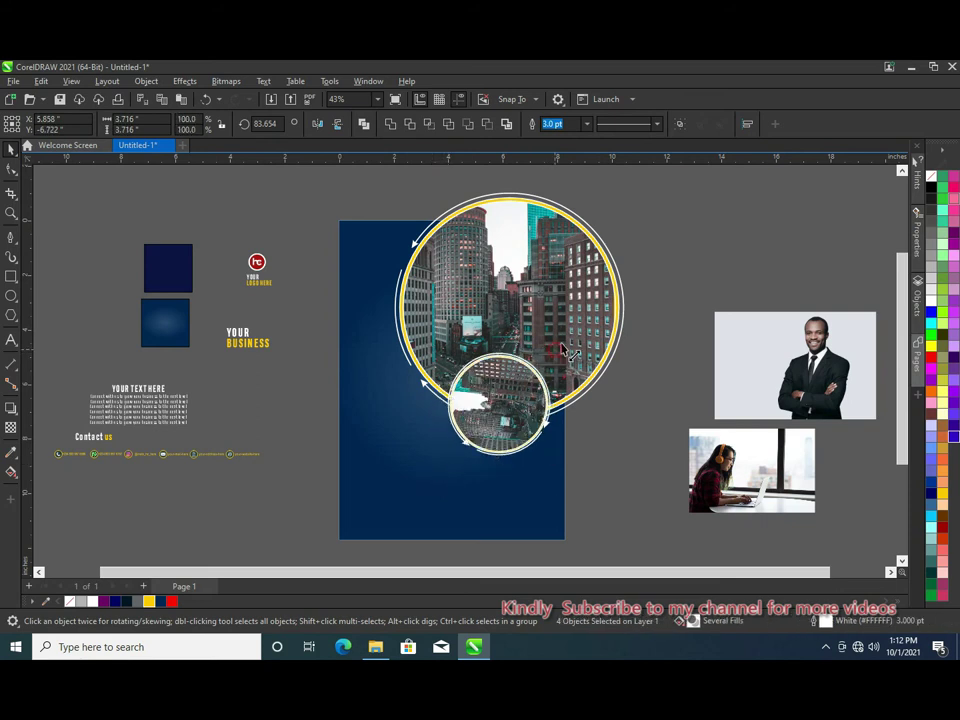
drag(553, 350, 563, 343)
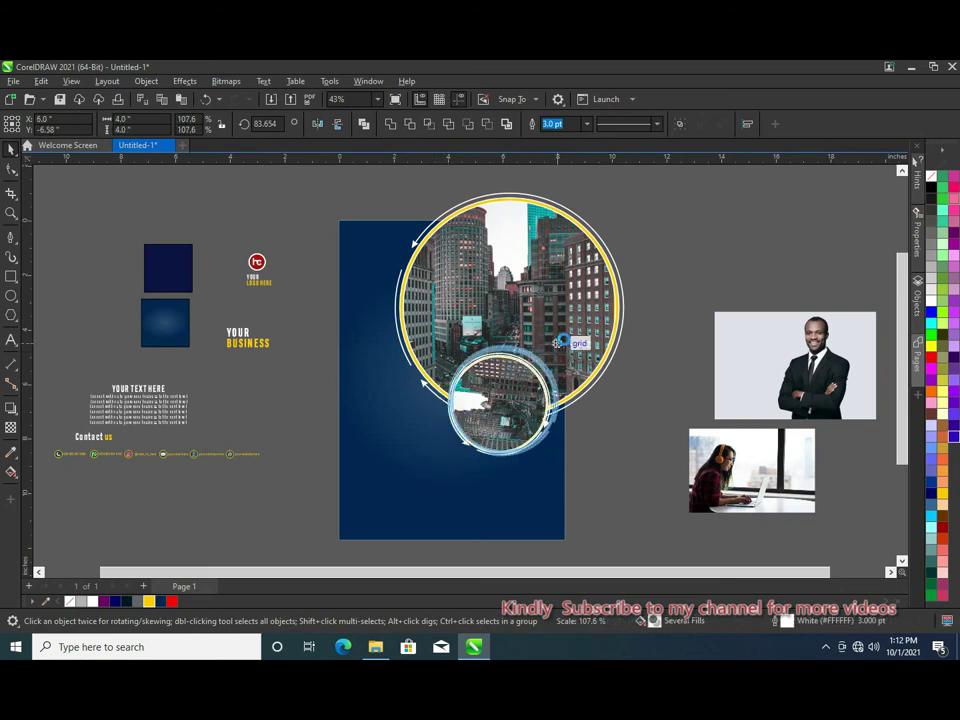
Rotate the small circle slightly and drop a copy at the page's lower left.
click(530, 440)
mouse_move(561, 458)
mouse_down()
mouse_move(555, 475)
mouse_move(615, 448)
mouse_up()
key(Escape)
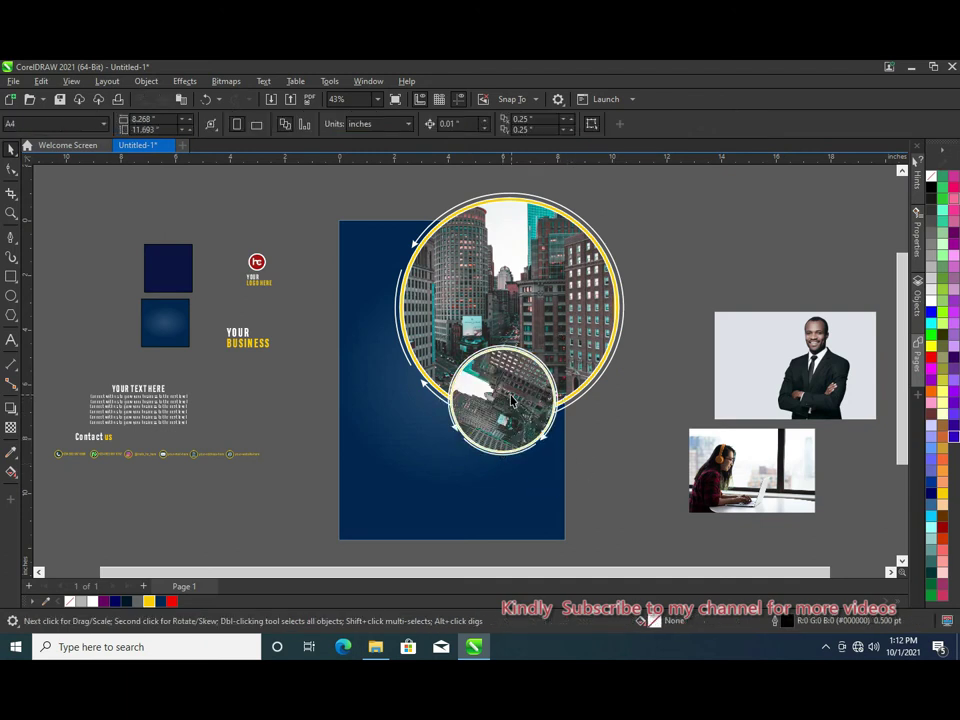
click(511, 399)
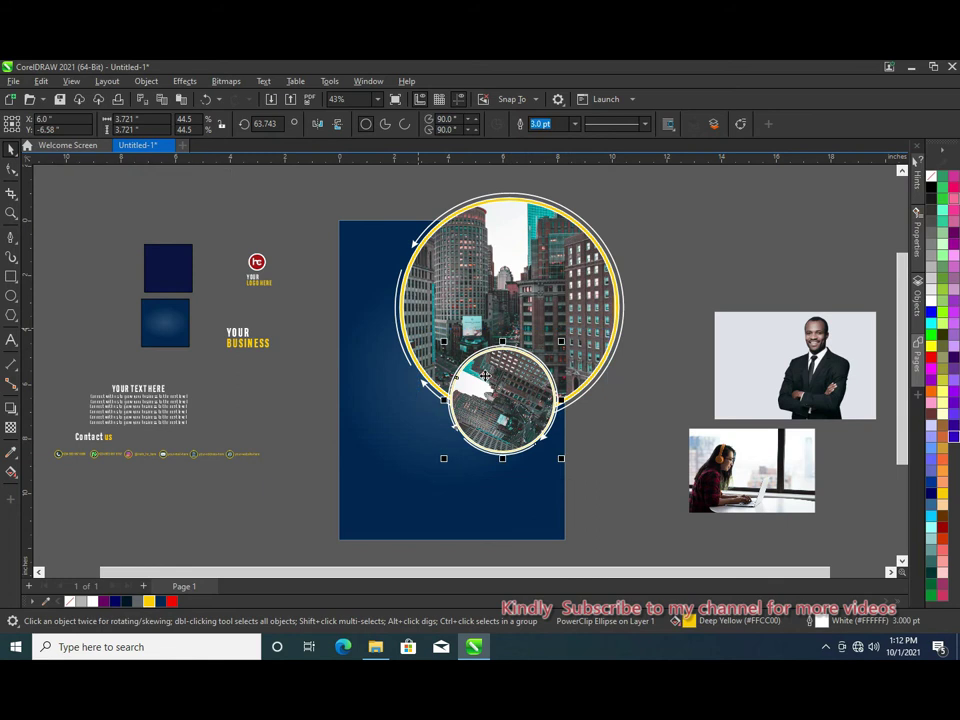
drag(485, 375, 401, 455)
drag(348, 512, 360, 501)
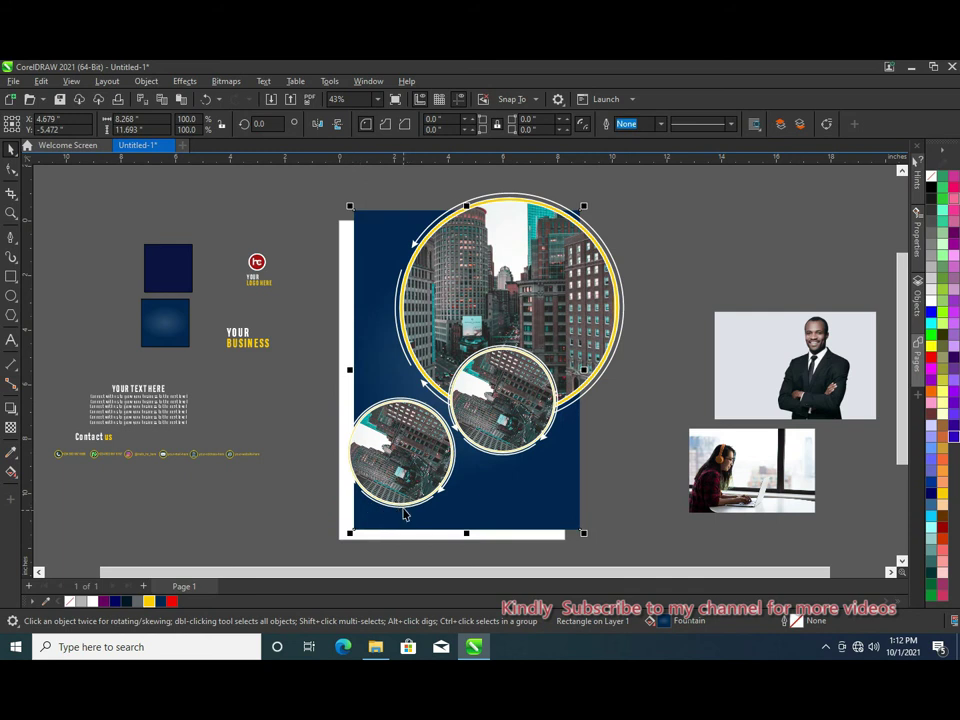
Rotate the lower small circle's photo to a new angle.
key(ctrl+z)
drag(282, 382, 480, 538)
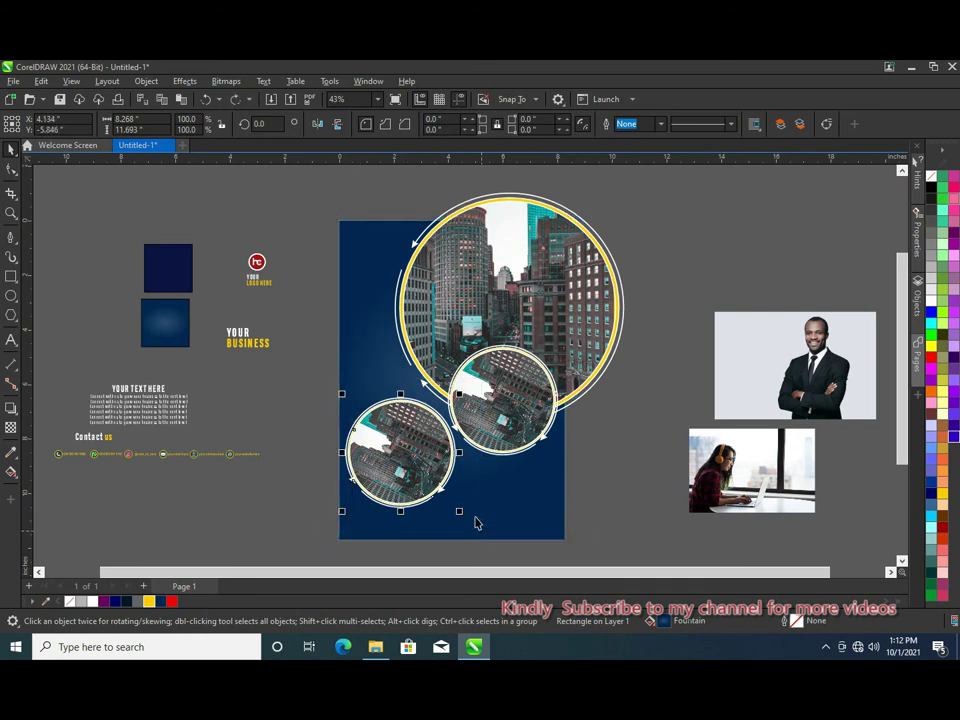
click(410, 427)
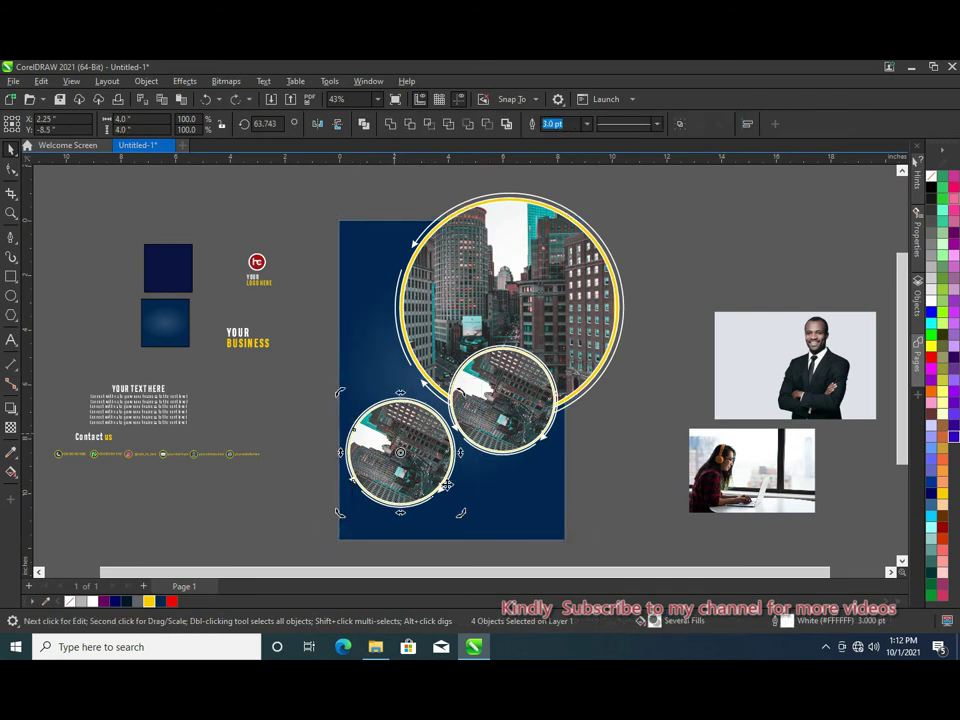
drag(463, 517, 357, 458)
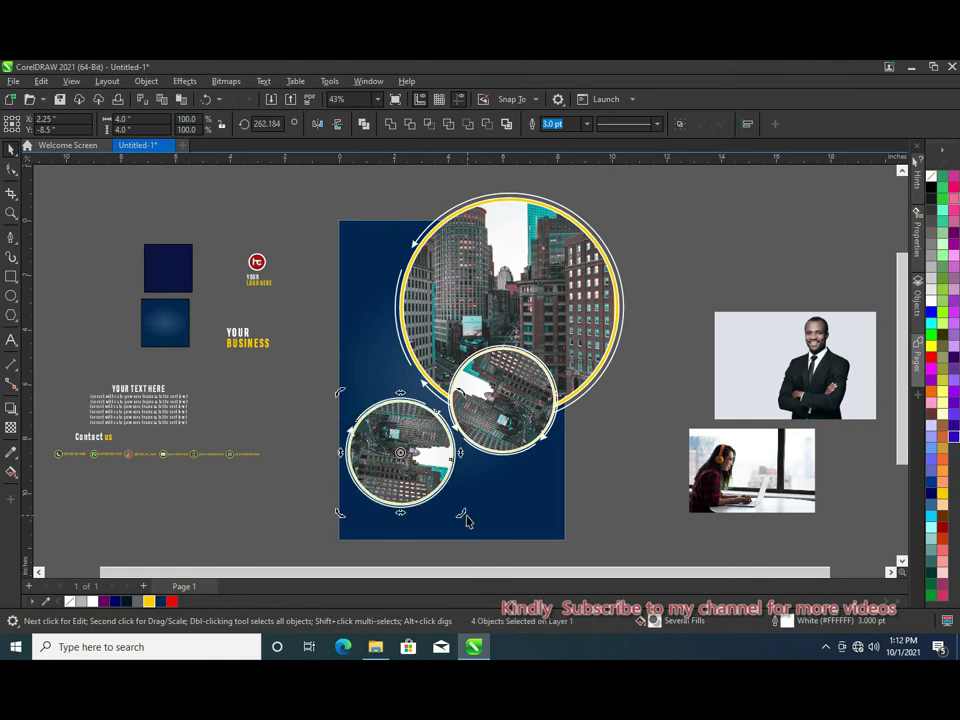
drag(466, 519, 462, 496)
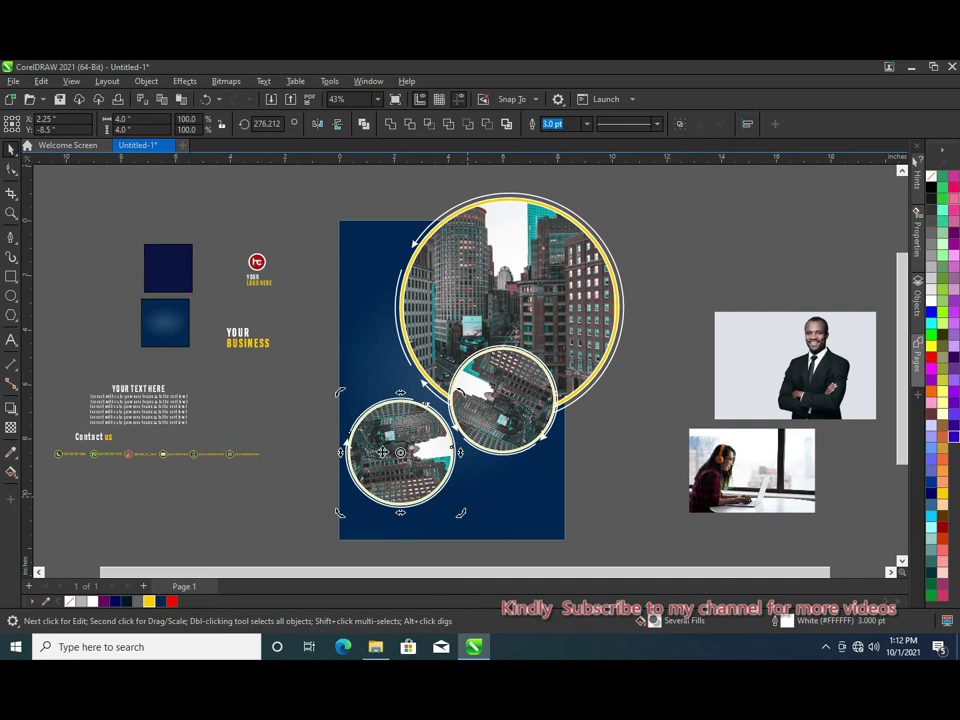
drag(346, 395, 361, 414)
key(ctrl+z)
Shrink the lower circle slightly, nudge it up-left, and extract its city photo.
drag(285, 375, 506, 521)
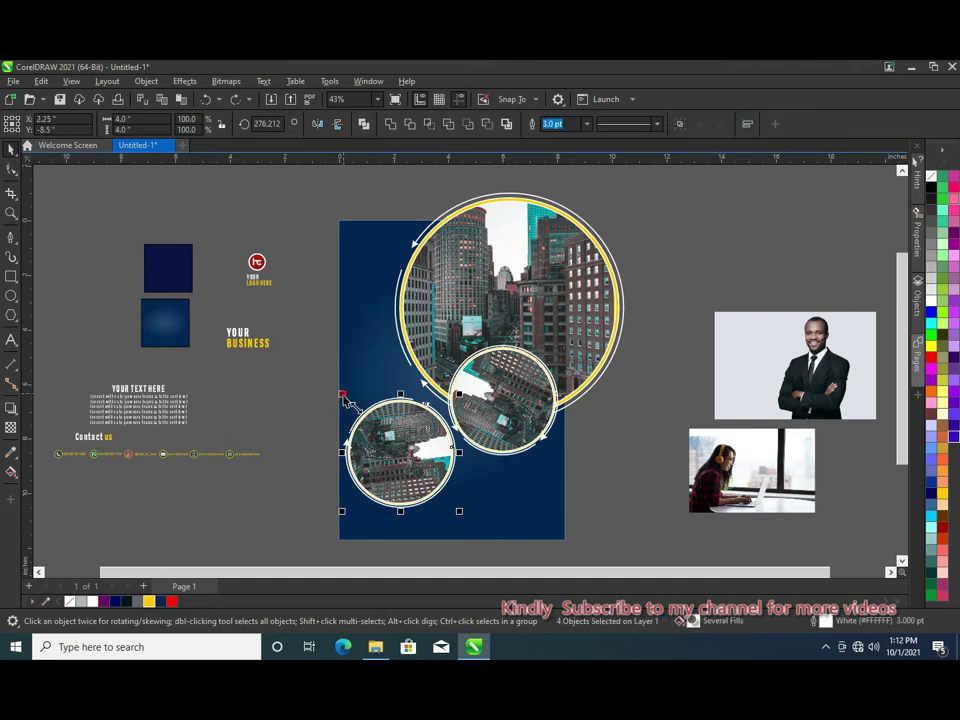
drag(343, 396, 359, 411)
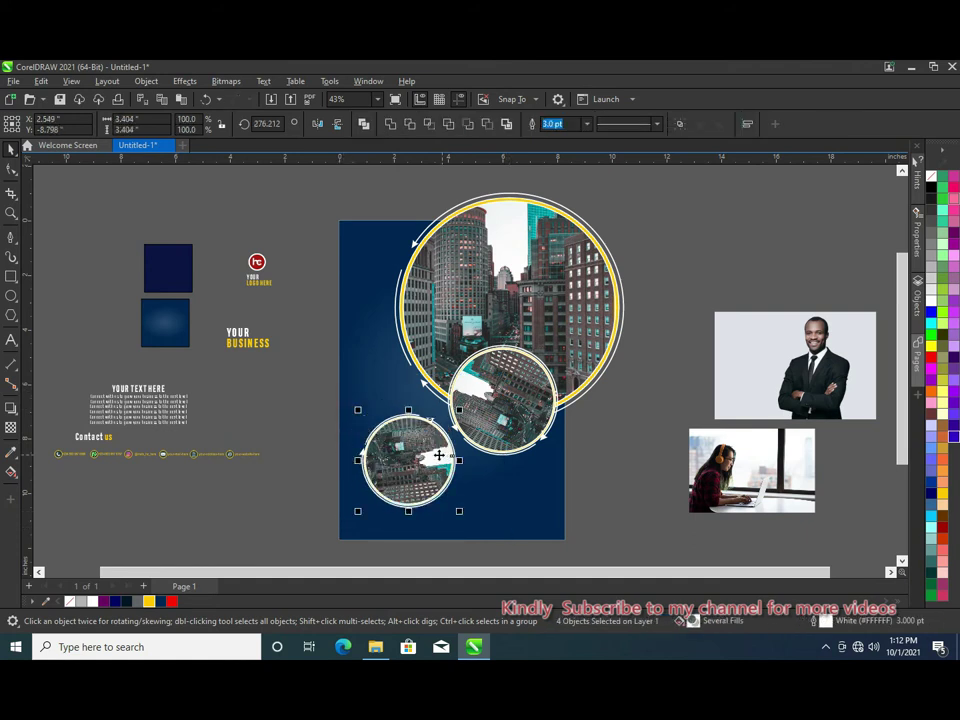
drag(424, 455, 414, 448)
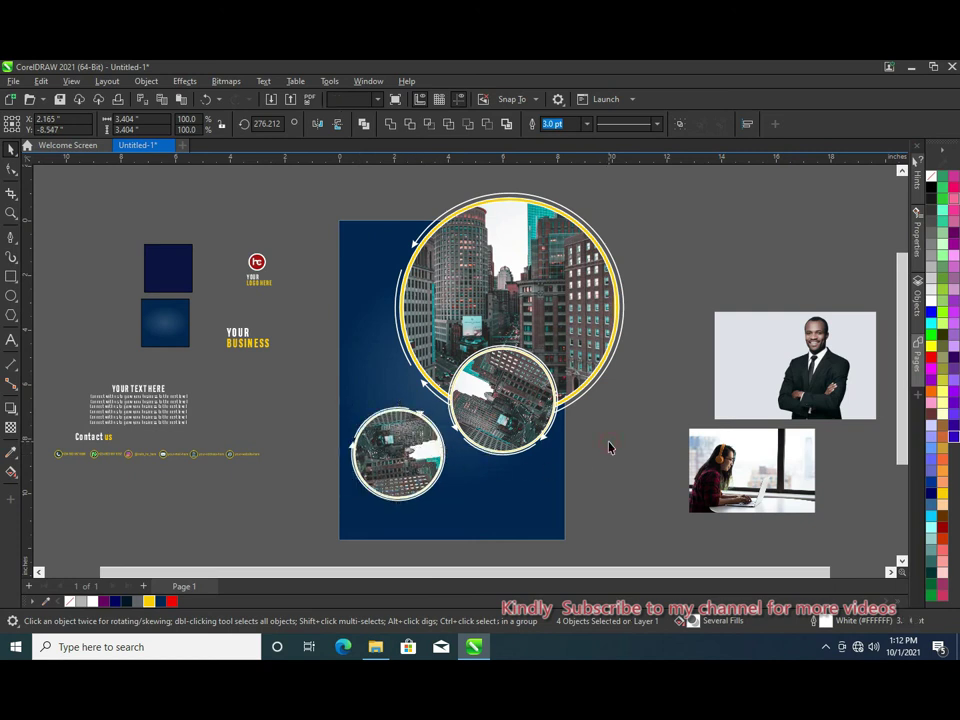
click(605, 447)
click(398, 462)
mouse_move(398, 462)
mouse_down()
mouse_move(428, 462)
mouse_move(598, 343)
mouse_move(502, 400)
mouse_up()
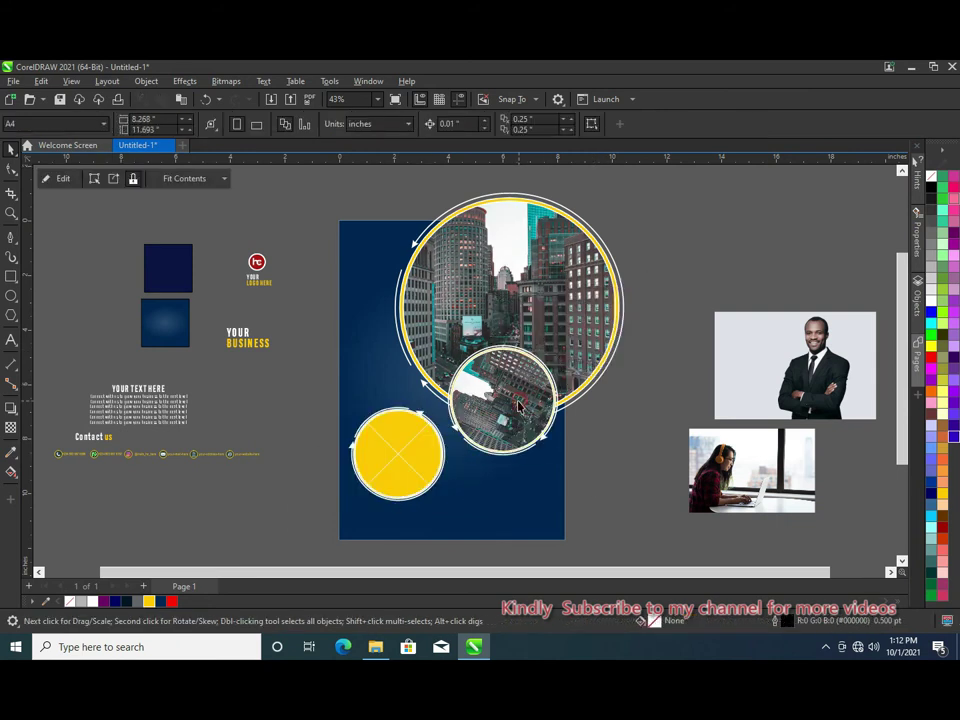
key(ctrl+z)
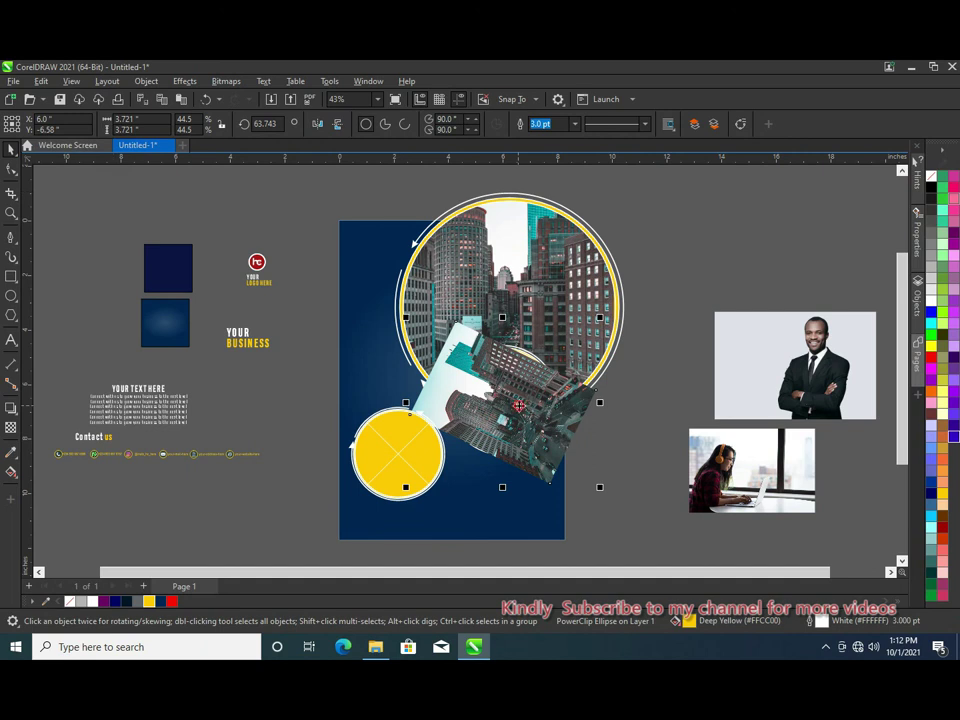
Delete the loose city photo and PowerClip the resized businessman photo inside the upper yellow circle.
key(Delete)
click(808, 350)
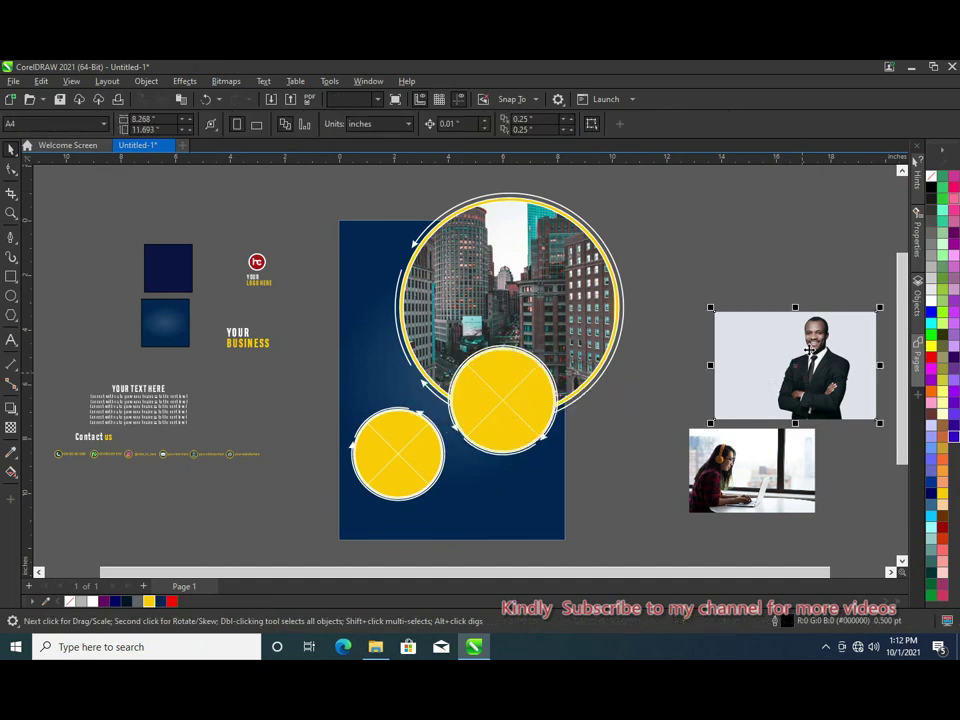
drag(713, 311, 663, 276)
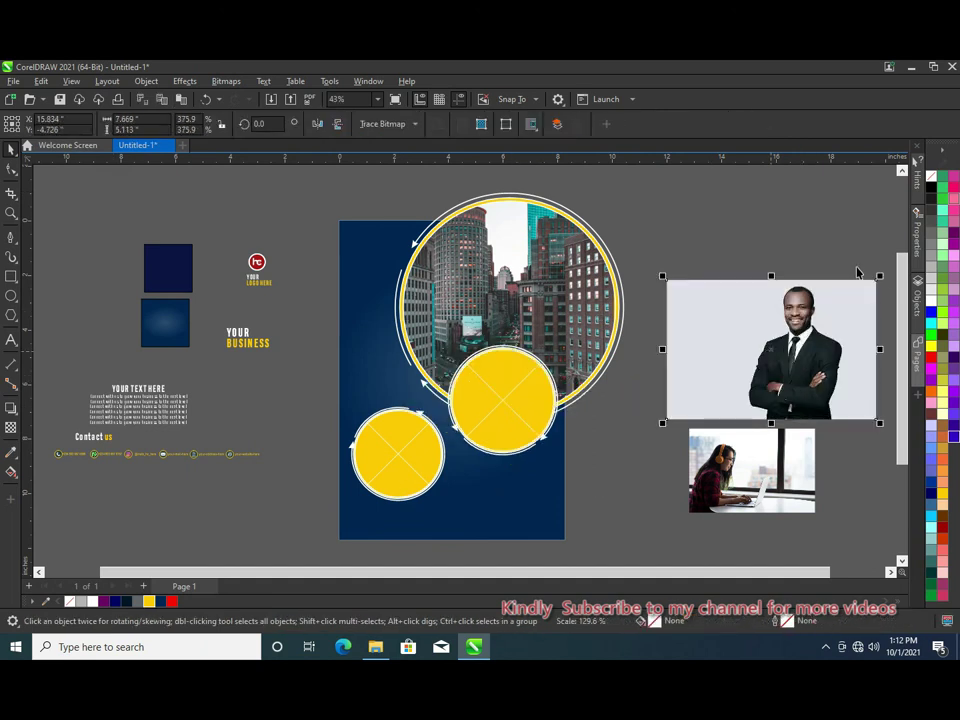
drag(884, 283, 842, 302)
mouse_move(778, 361)
mouse_down()
mouse_move(501, 403)
mouse_move(505, 414)
mouse_up()
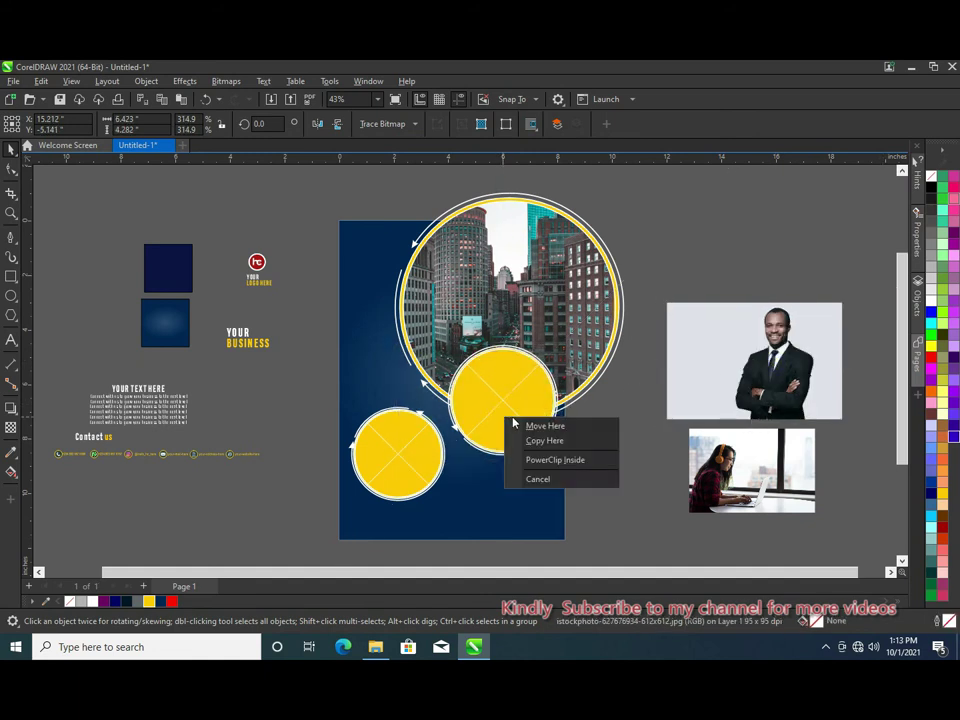
click(548, 459)
PowerClip the woman photo inside the lower yellow circle.
click(548, 360)
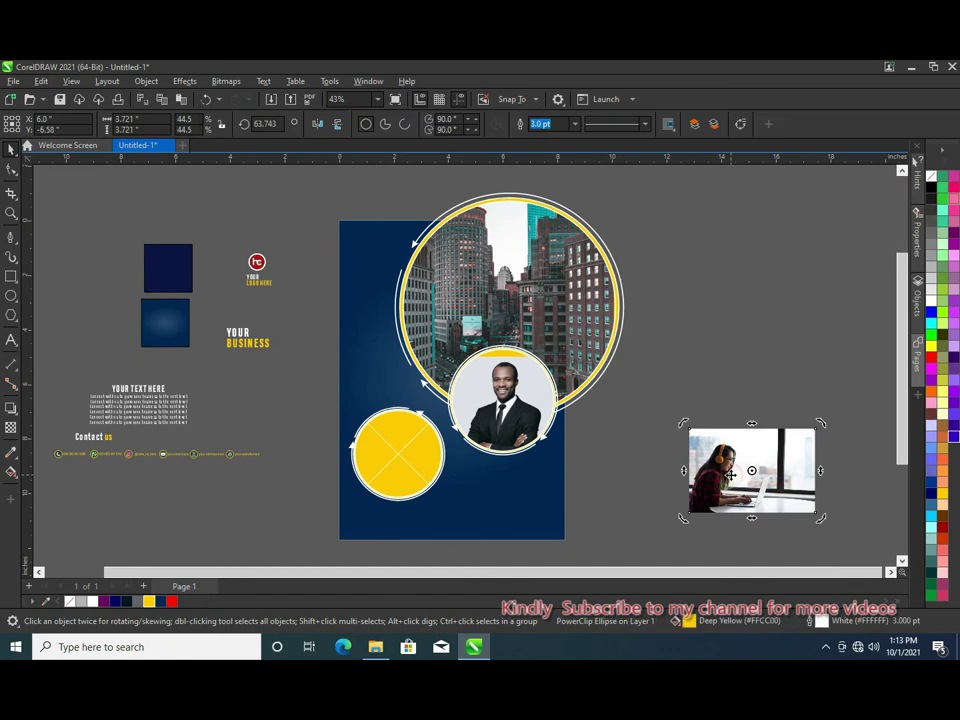
drag(728, 462, 386, 446)
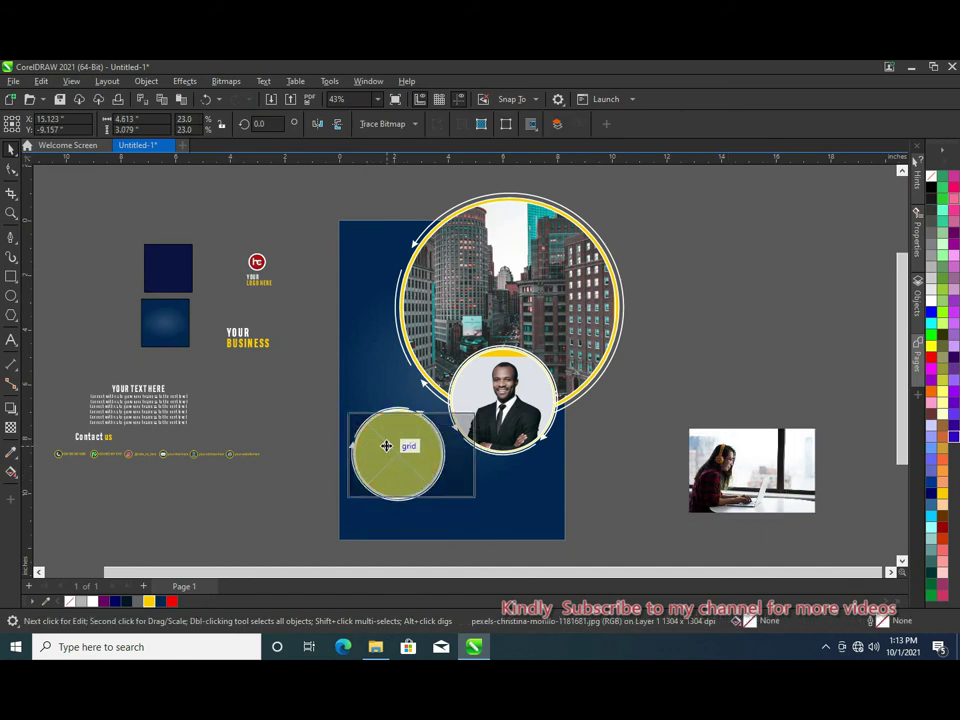
click(451, 495)
Enlarge the woman's photo inside her circle via Edit PowerClip.
scroll(398, 453, up, 2)
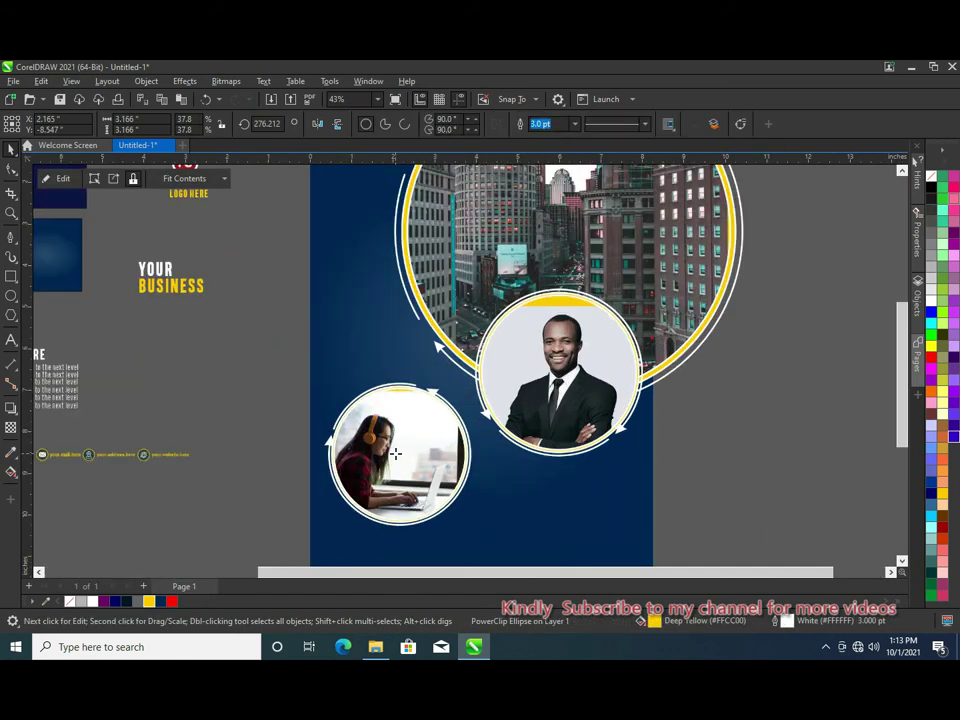
click(318, 363)
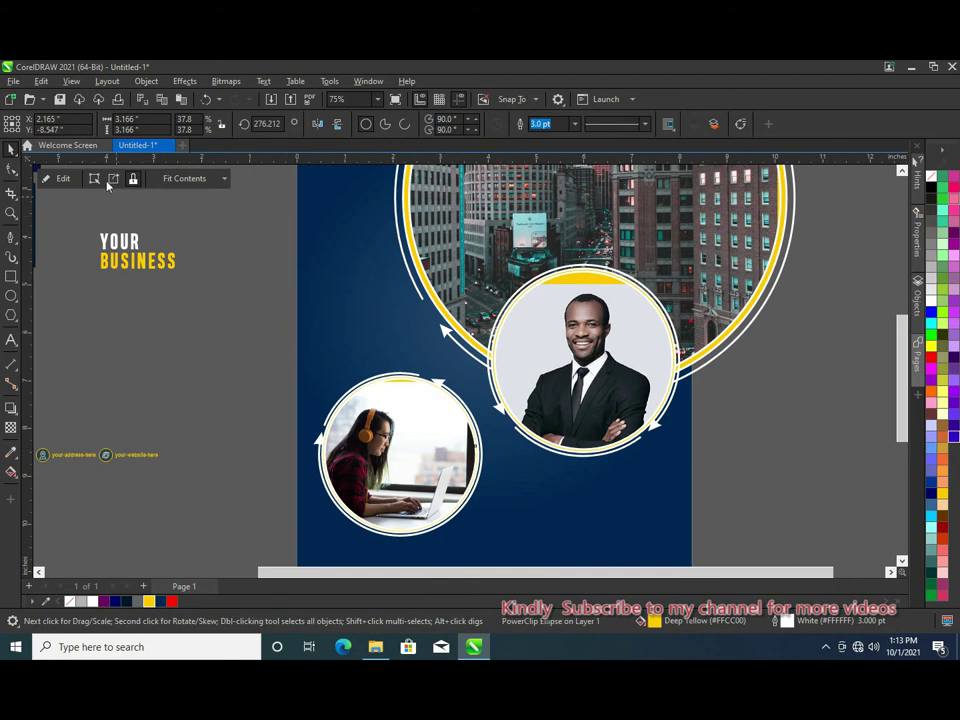
click(63, 179)
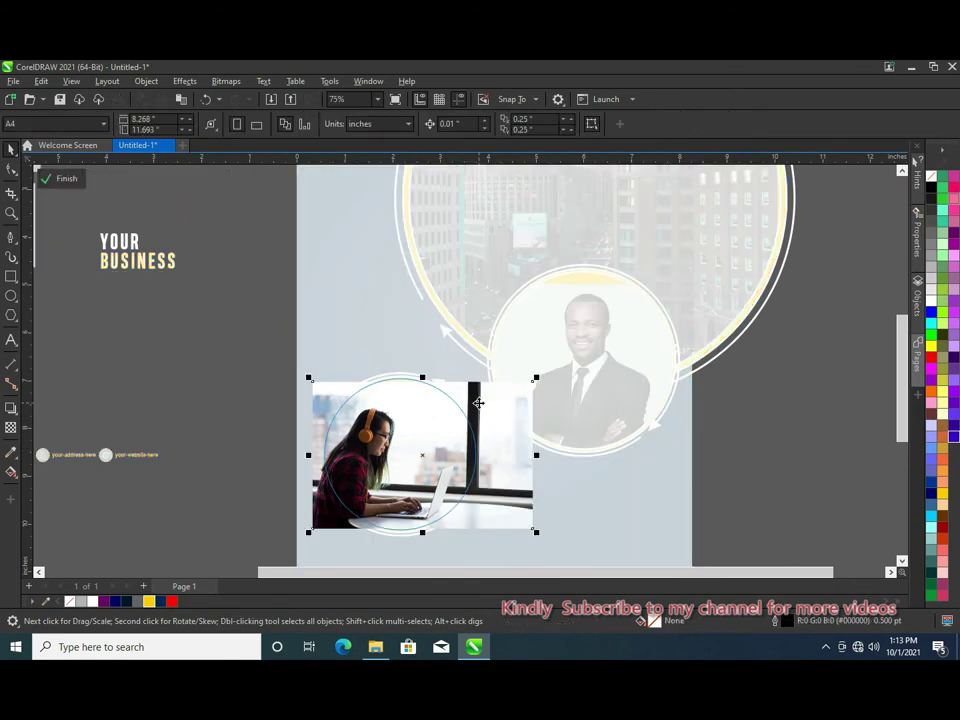
drag(535, 380, 550, 368)
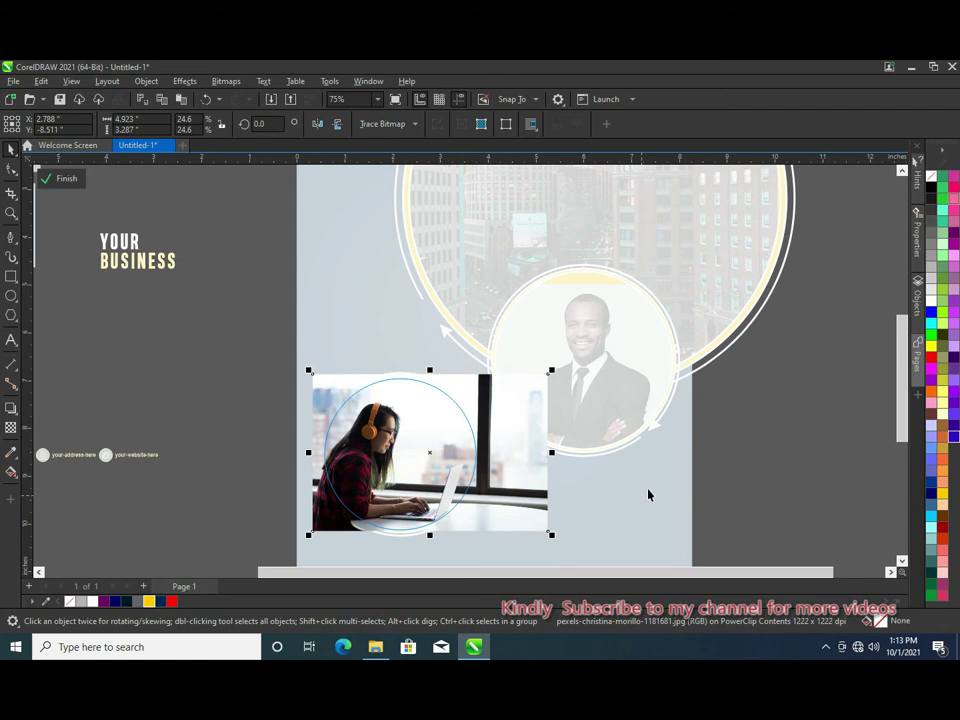
ctrl+click(640, 425)
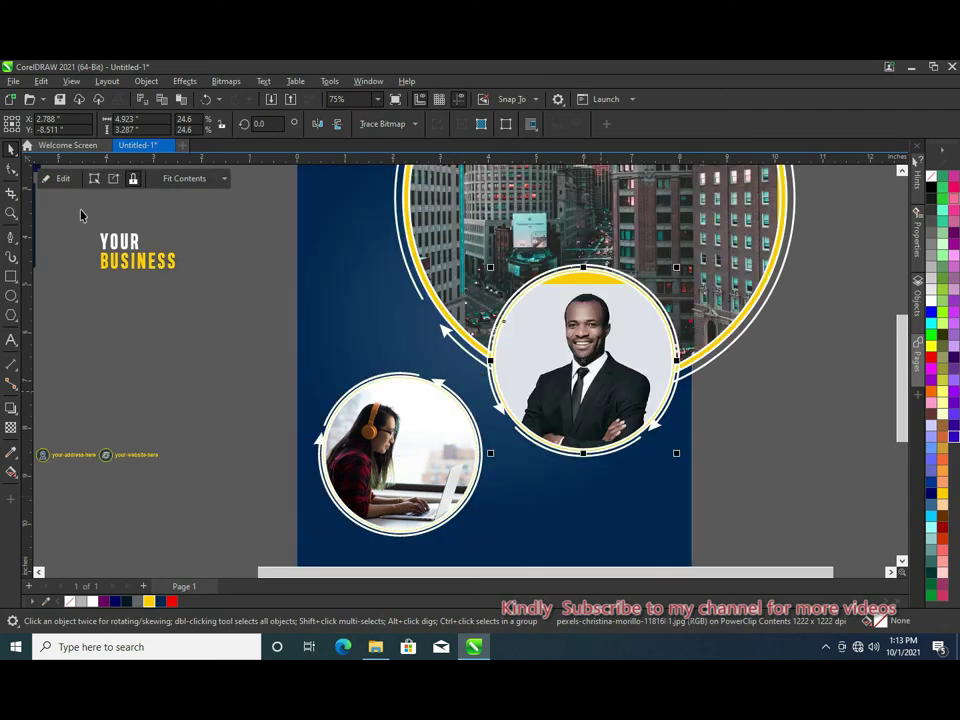
Move the businessman photo higher inside his circle, then fit all objects in view.
click(601, 397)
ctrl+click(560, 340)
click(584, 346)
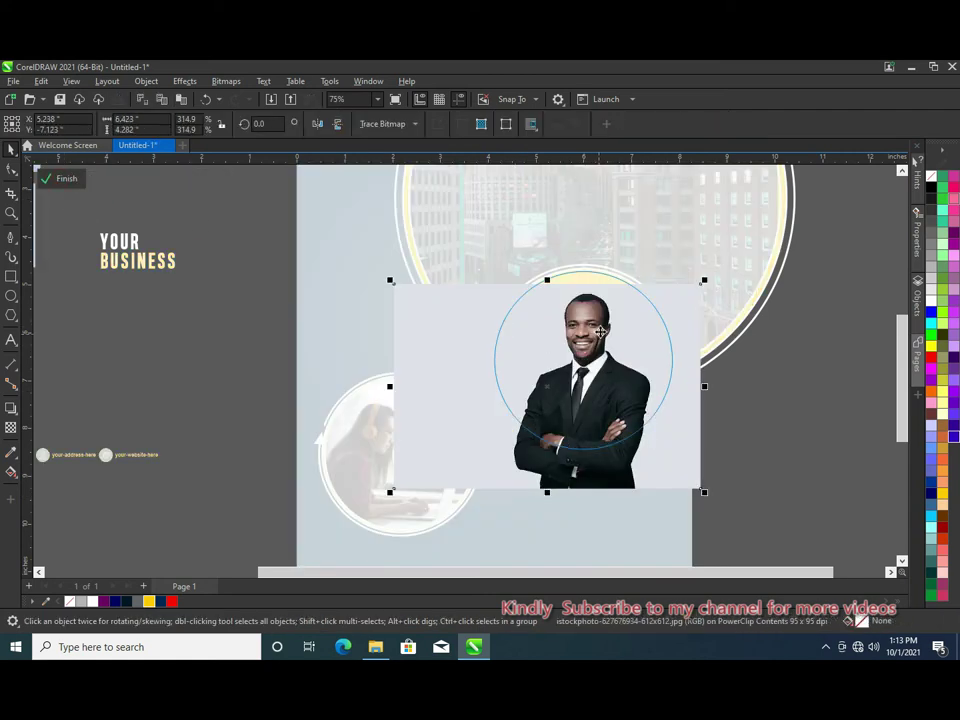
drag(584, 346, 592, 320)
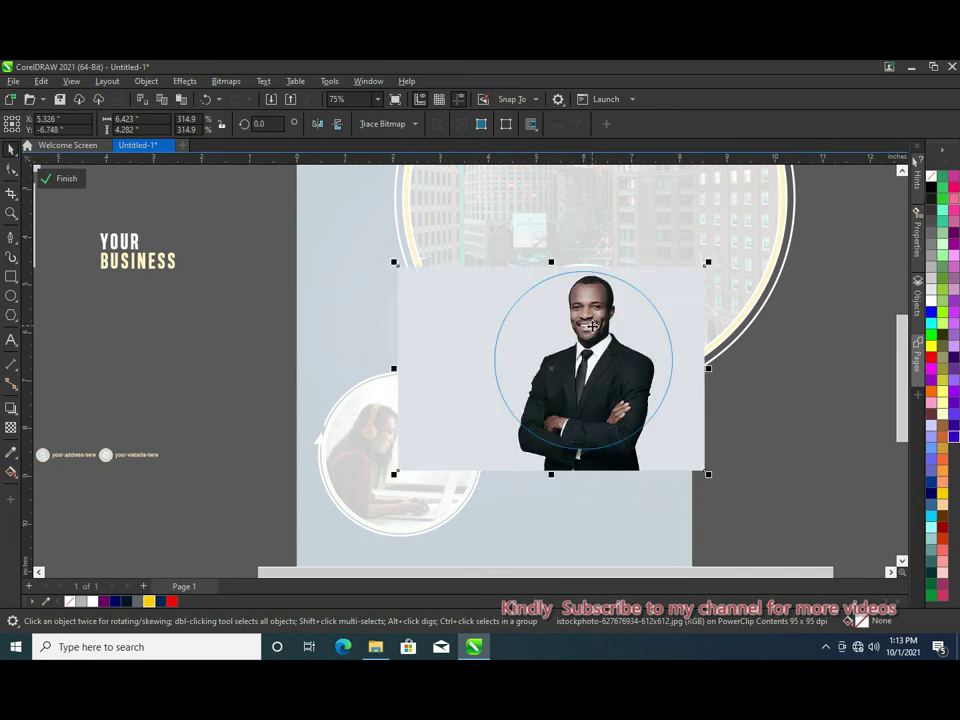
ctrl+click(793, 401)
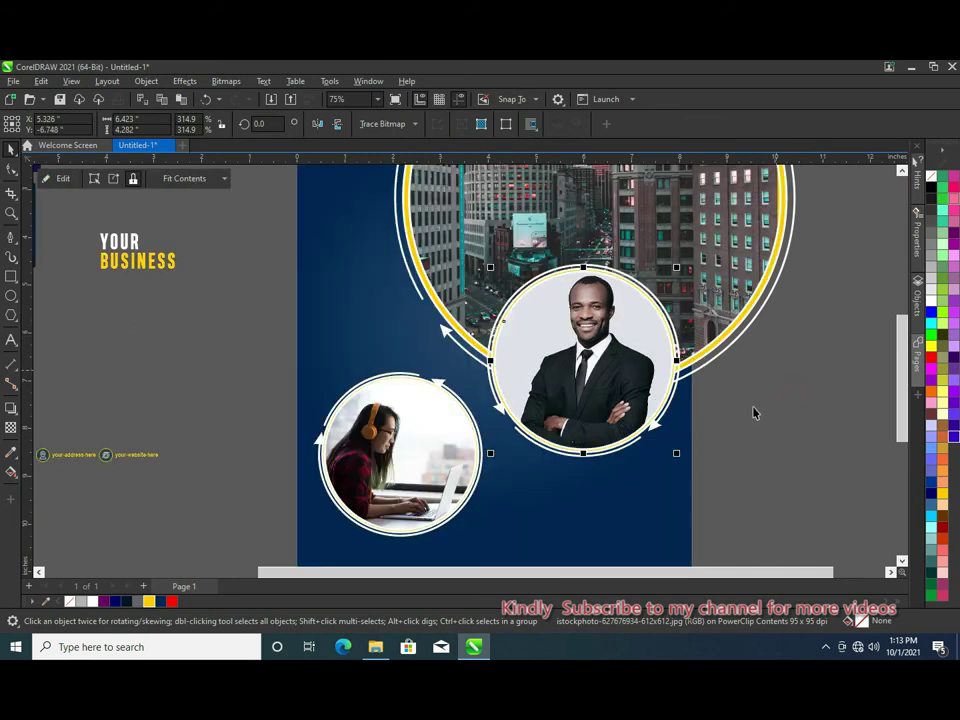
click(782, 378)
key(F4)
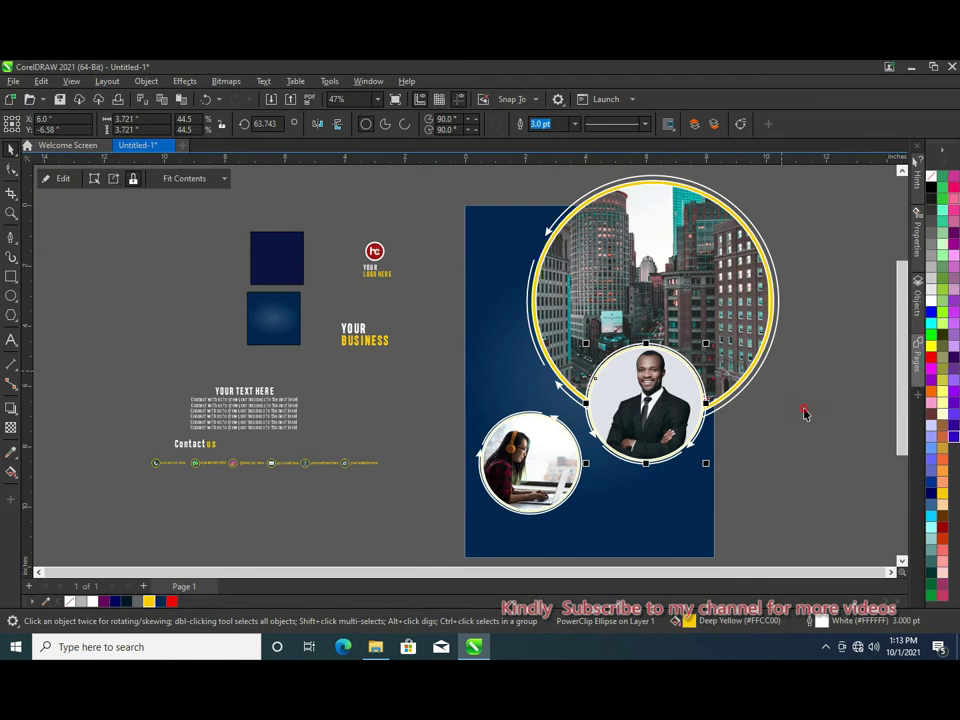
PowerClip the large city photo circle group inside the blue page rectangle, cropping its right edge.
scroll(900, 425, down, 2)
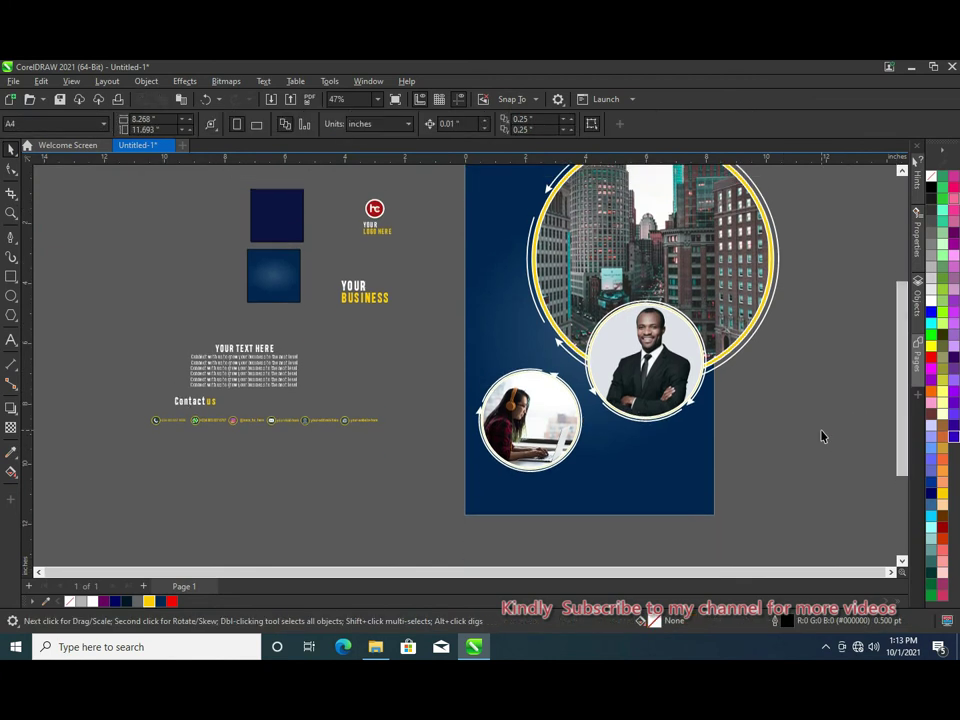
scroll(760, 290, down, 1)
scroll(760, 285, up, 3)
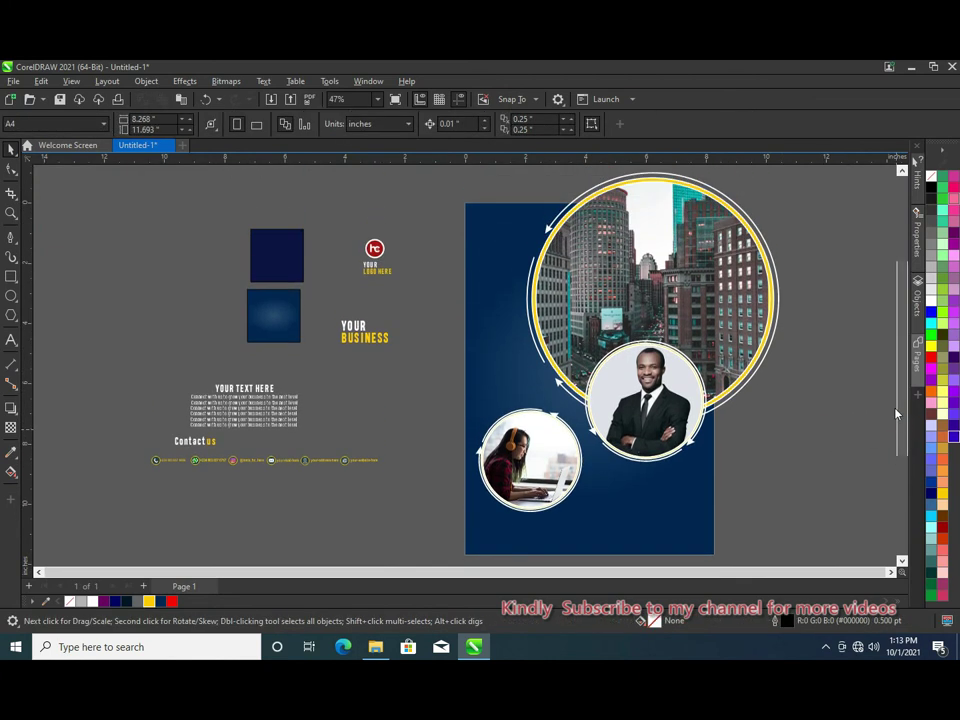
scroll(758, 276, up, 1)
mouse_move(796, 184)
mouse_down()
mouse_move(516, 476)
mouse_move(519, 464)
mouse_up()
right_click(613, 261)
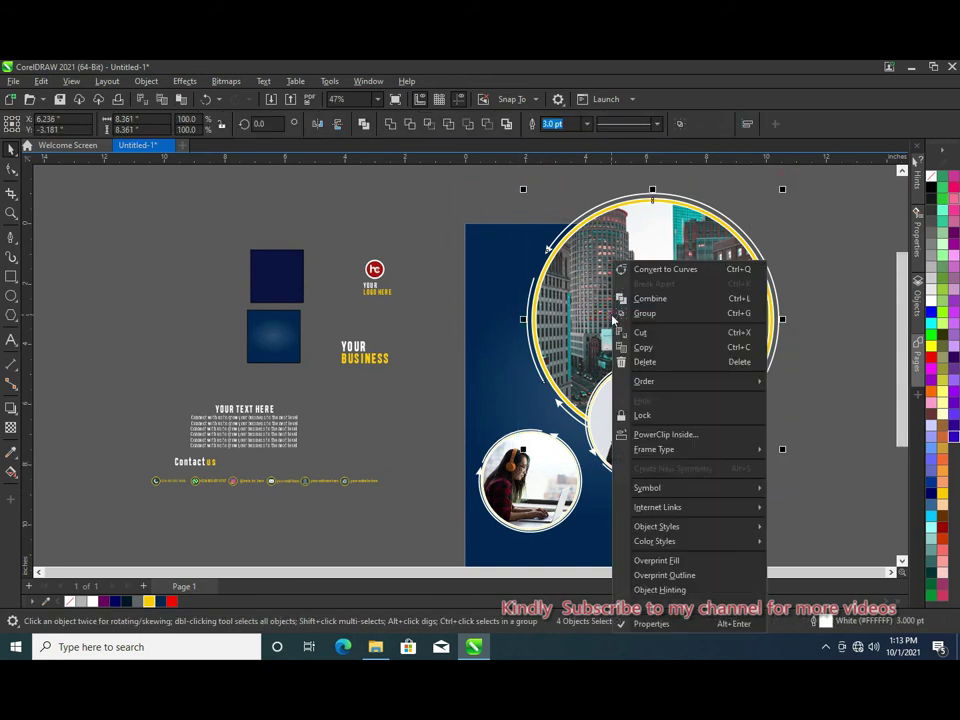
click(667, 440)
click(656, 538)
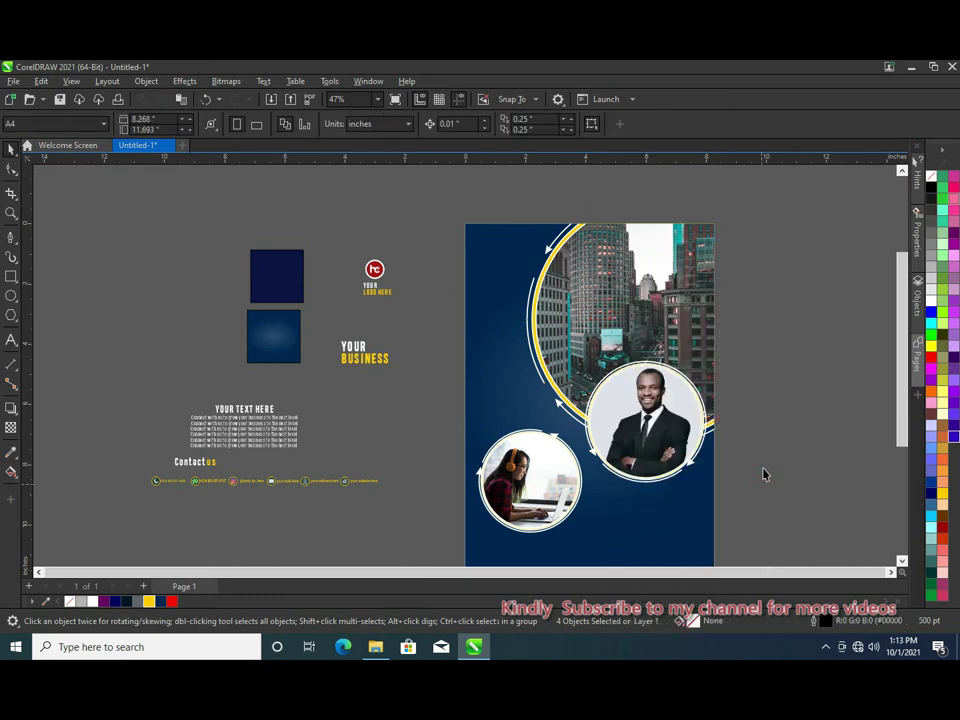
scroll(900, 421, down, 2)
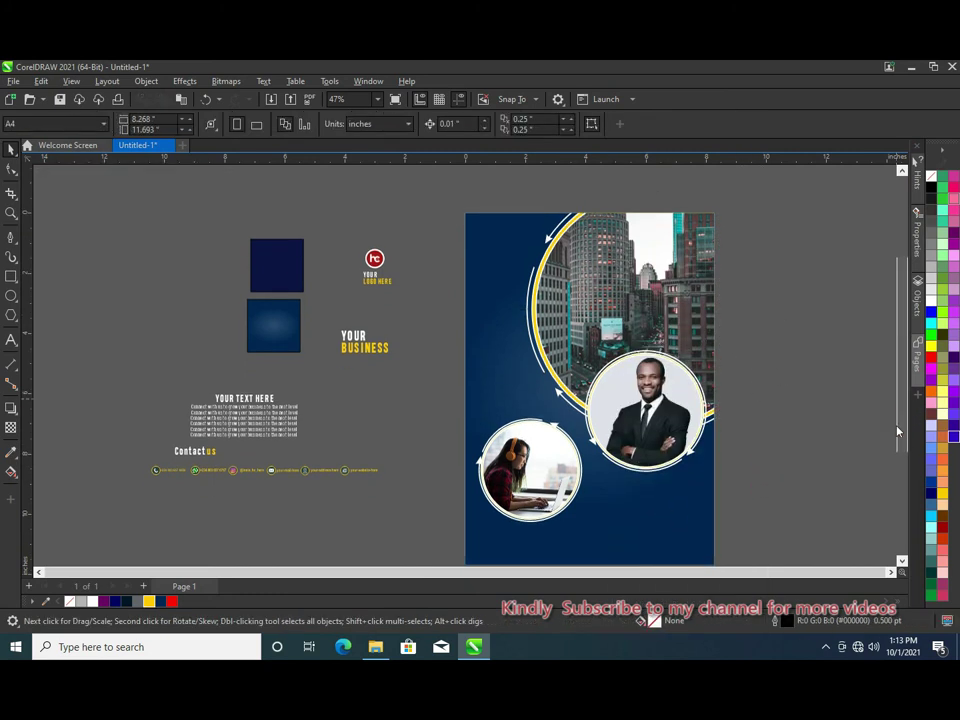
drag(332, 190, 428, 270)
Move and slightly enlarge the logo at the page's top-left corner.
mouse_move(374, 230)
mouse_down()
mouse_move(495, 205)
mouse_move(484, 226)
mouse_up()
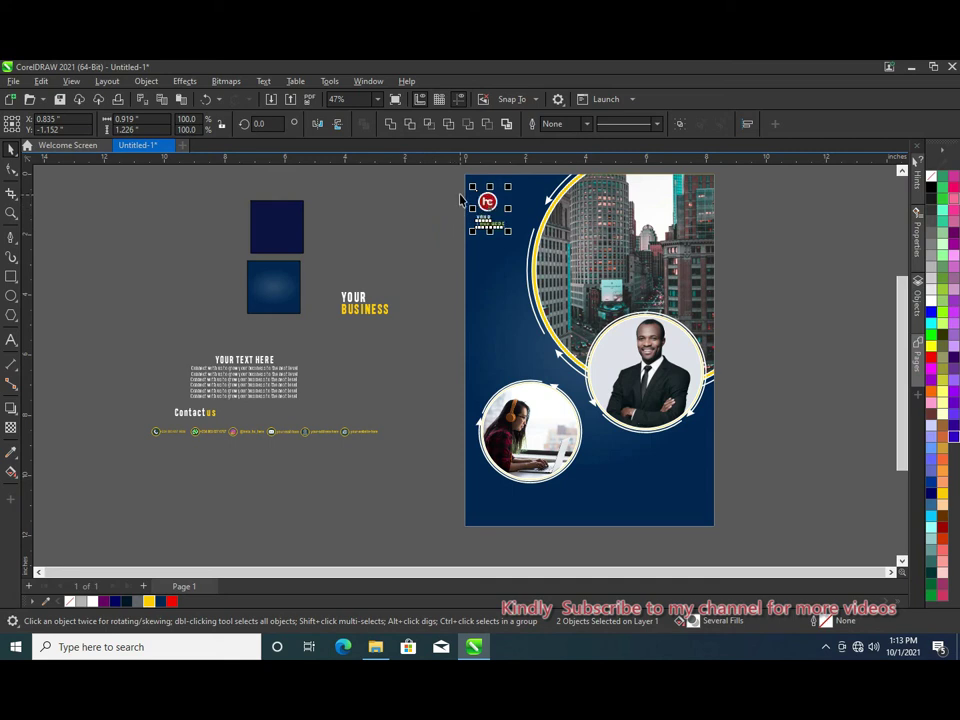
key(Right)
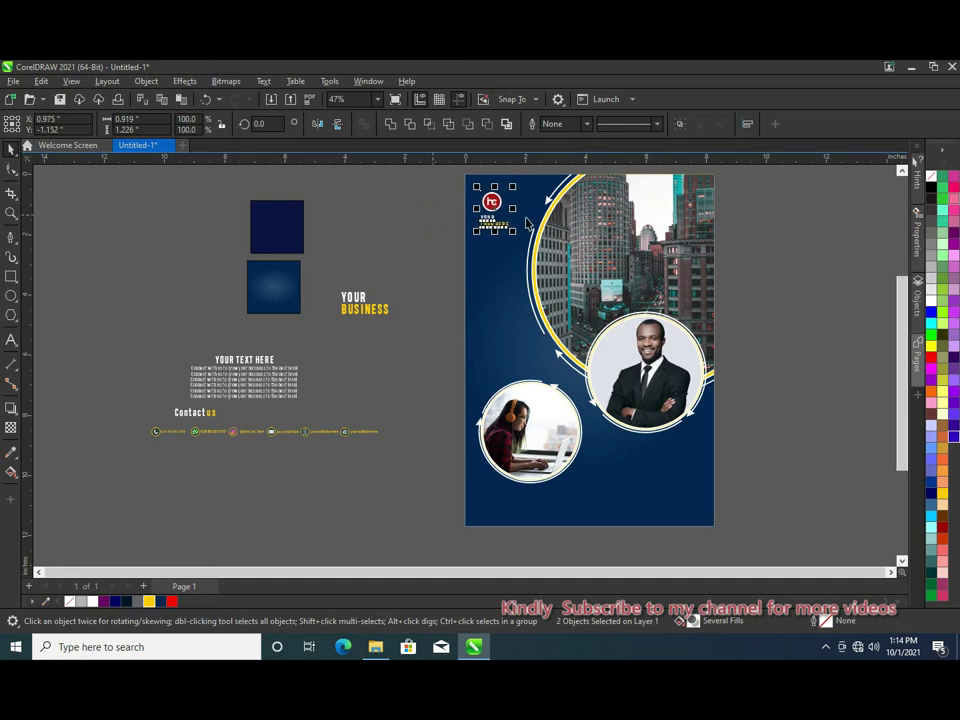
drag(513, 232, 521, 241)
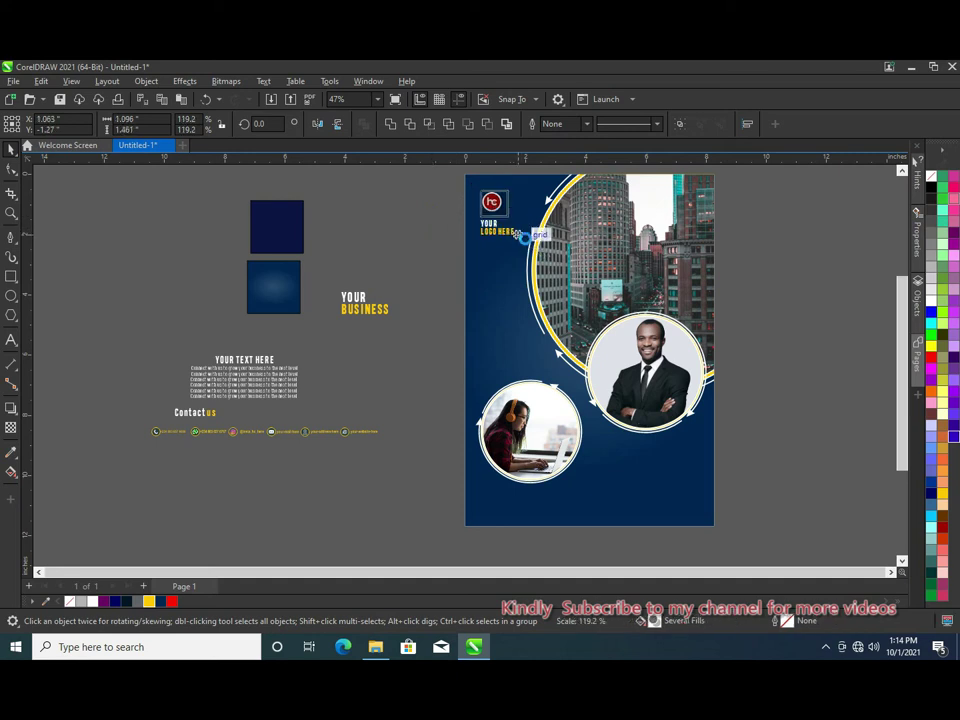
click(414, 245)
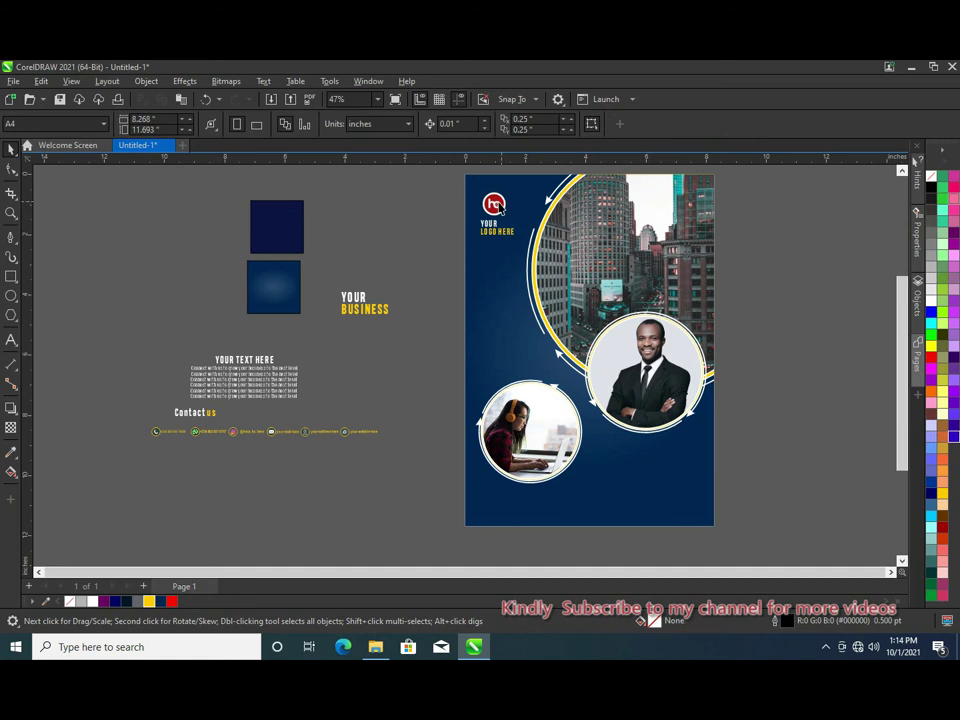
click(495, 204)
drag(495, 204, 493, 203)
click(428, 196)
Place the YOUR BUSINESS heading below the logo and nudge both headings right together.
mouse_move(360, 302)
mouse_down()
mouse_move(492, 310)
mouse_move(495, 328)
mouse_up()
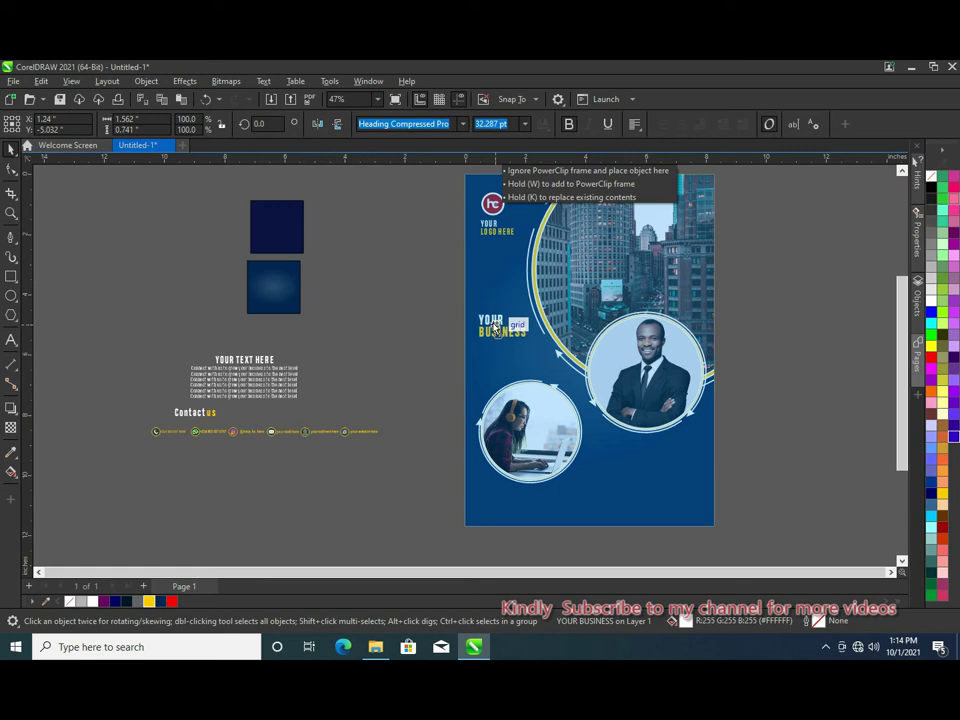
drag(495, 327, 490, 325)
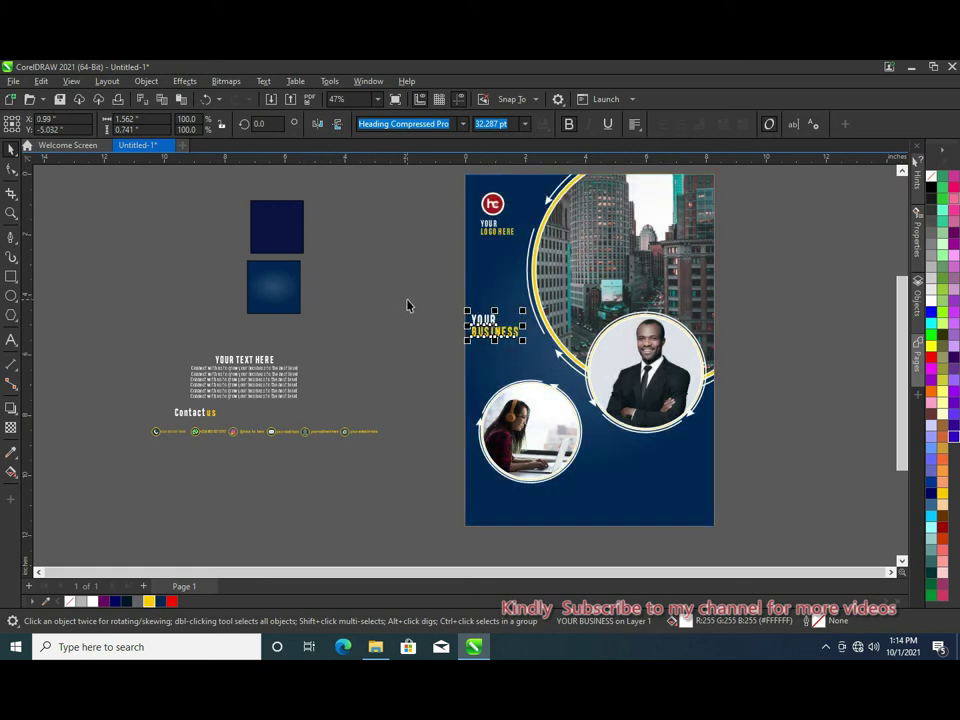
key(Right)
key(Right)
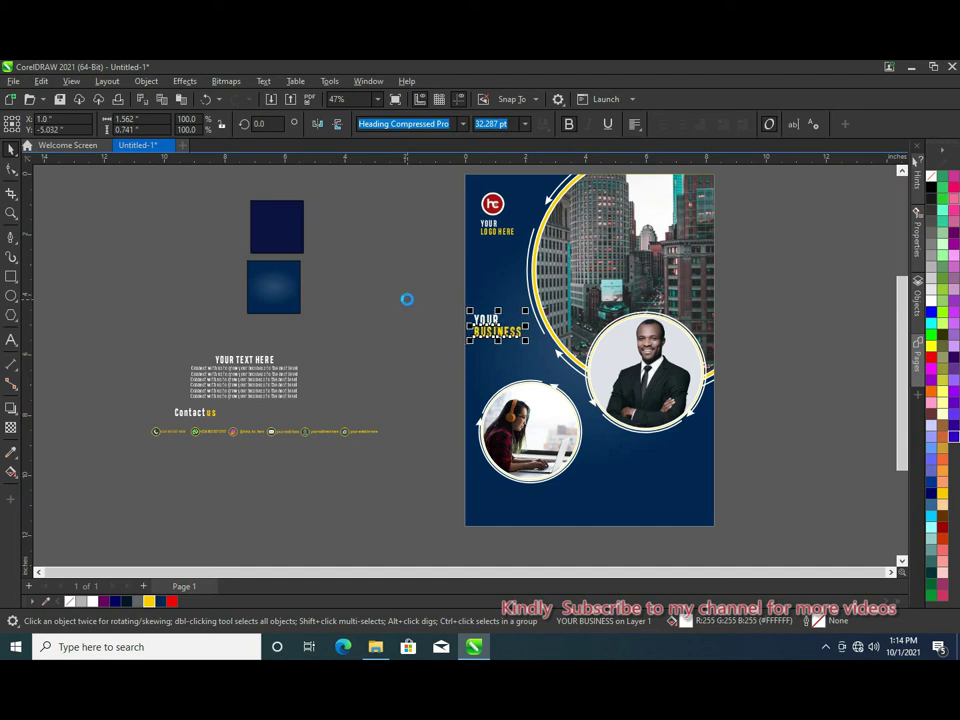
key(Escape)
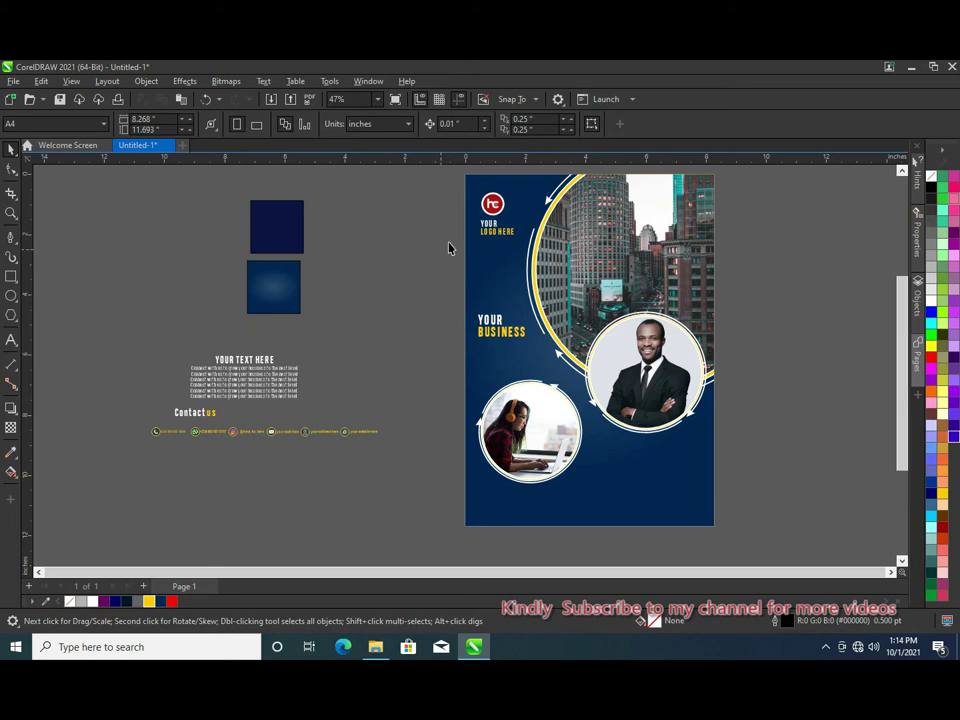
click(490, 326)
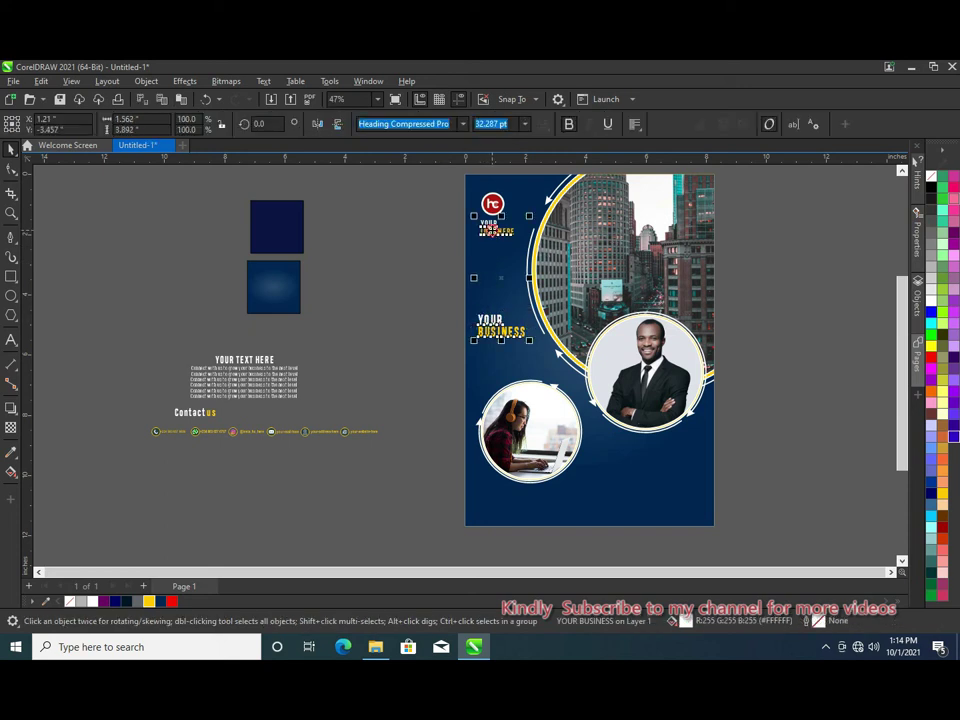
shift+click(492, 234)
key(Right)
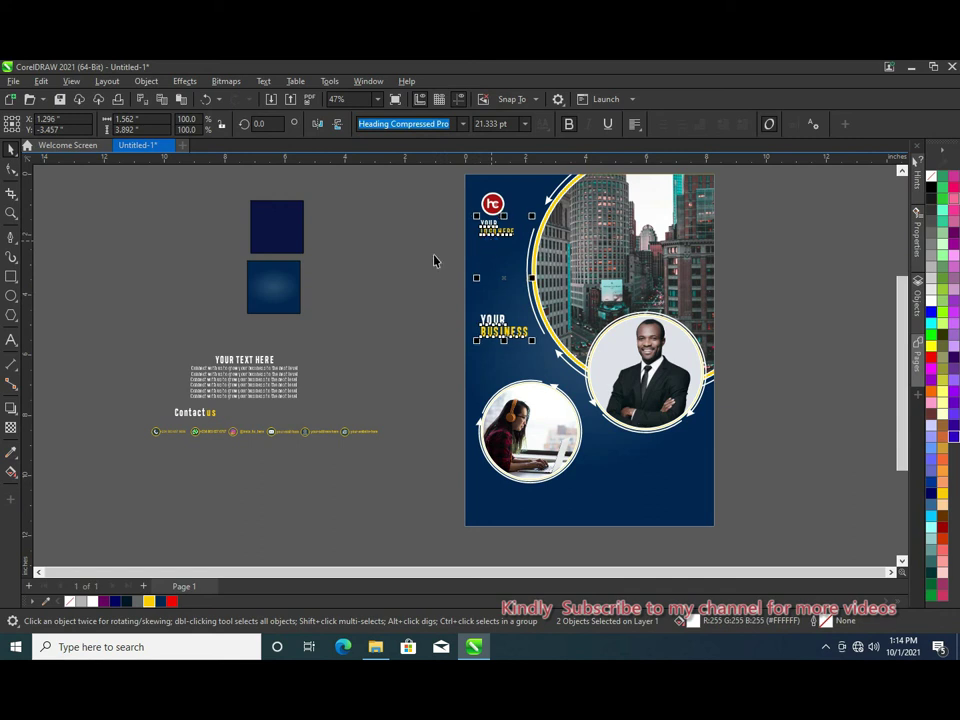
click(405, 263)
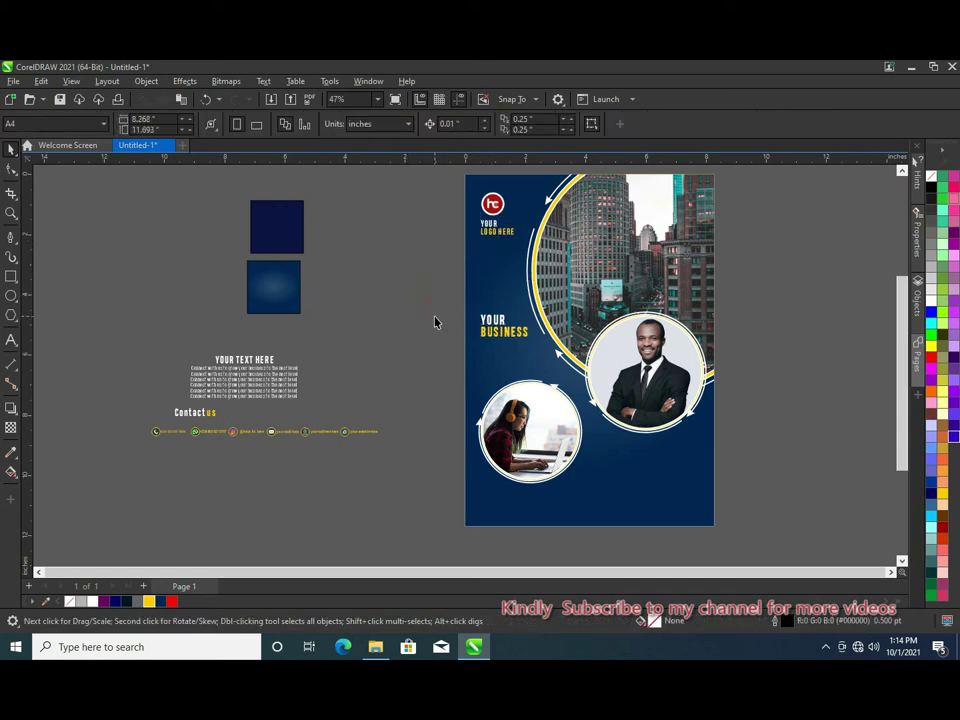
scroll(497, 338, up, 1)
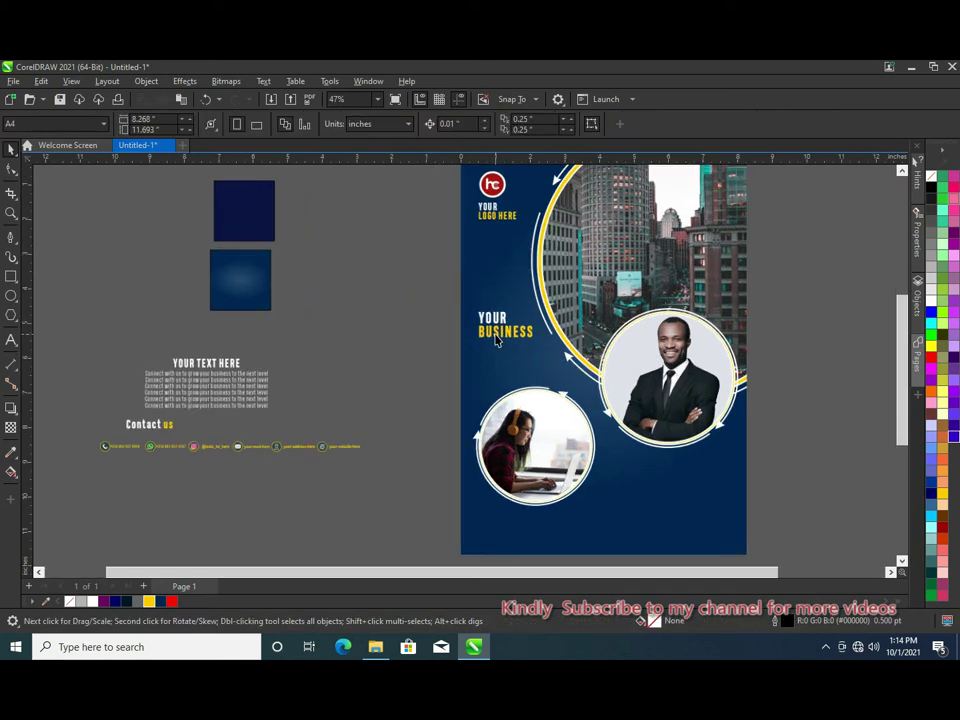
scroll(497, 338, up, 2)
scroll(500, 339, up, 1)
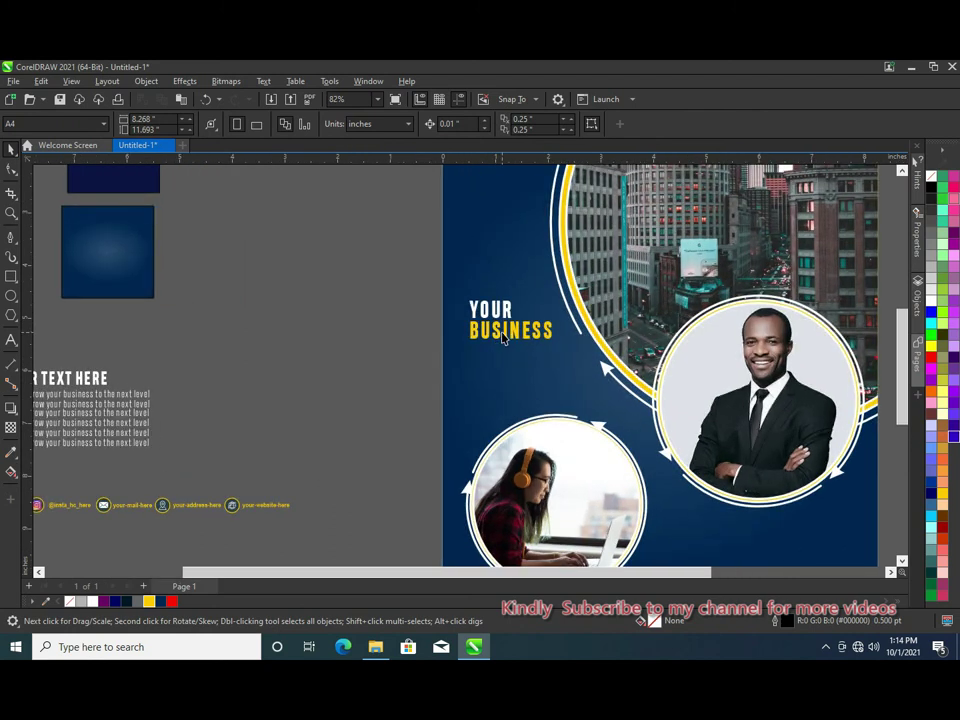
scroll(500, 330, down, 1)
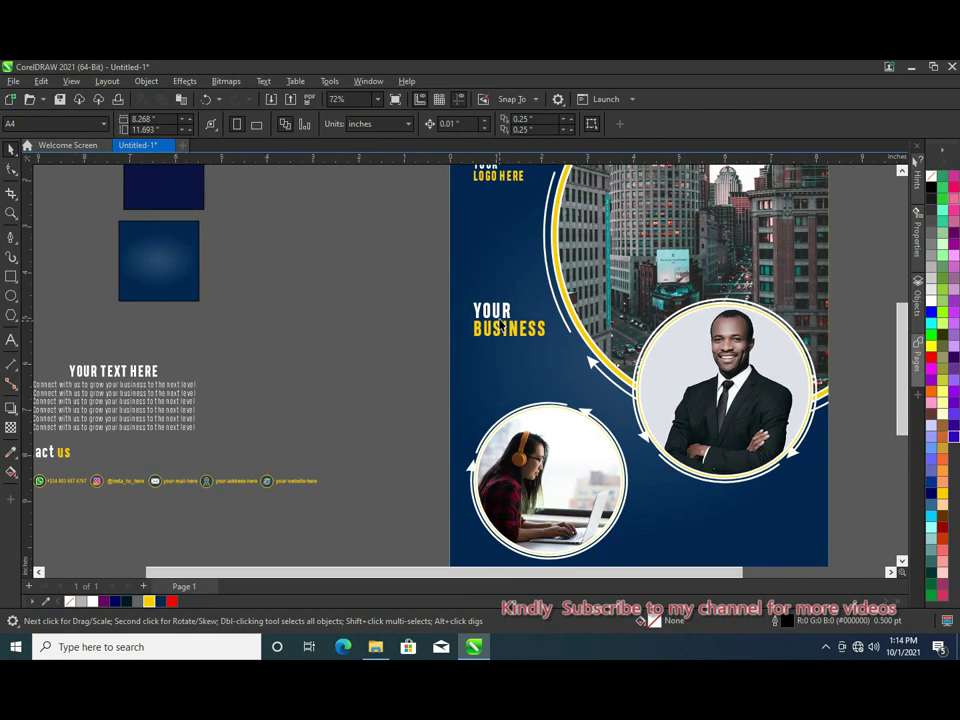
scroll(502, 325, down, 1)
scroll(503, 318, down, 1)
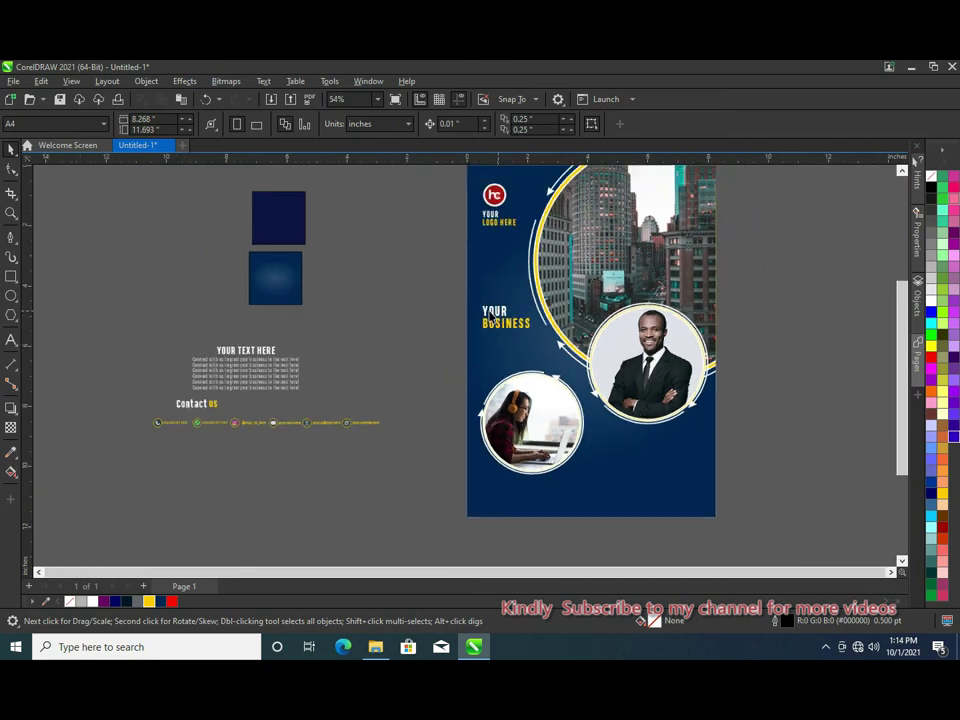
drag(136, 395, 421, 456)
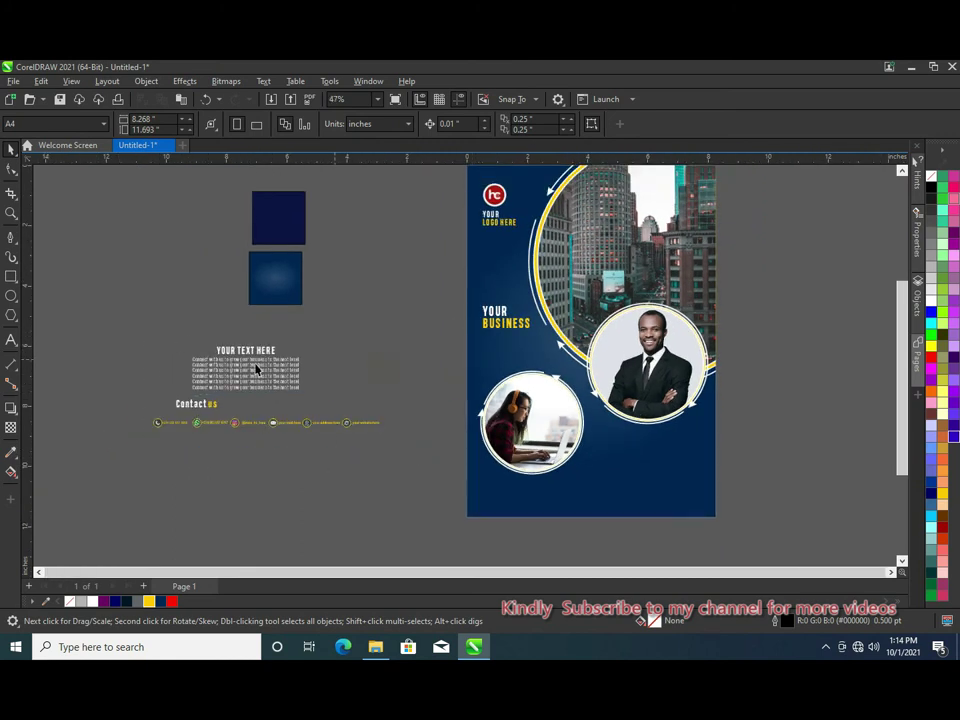
click(10, 238)
Draw a closed angular polygon across the flyer's bottom, peaking between the two portraits.
click(444, 534)
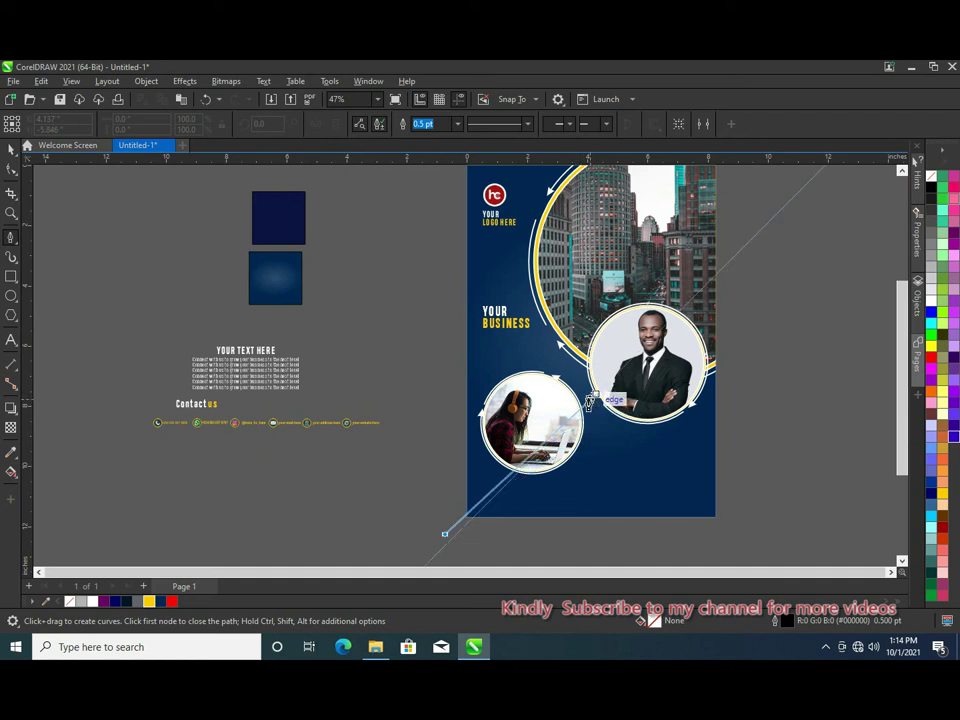
click(589, 401)
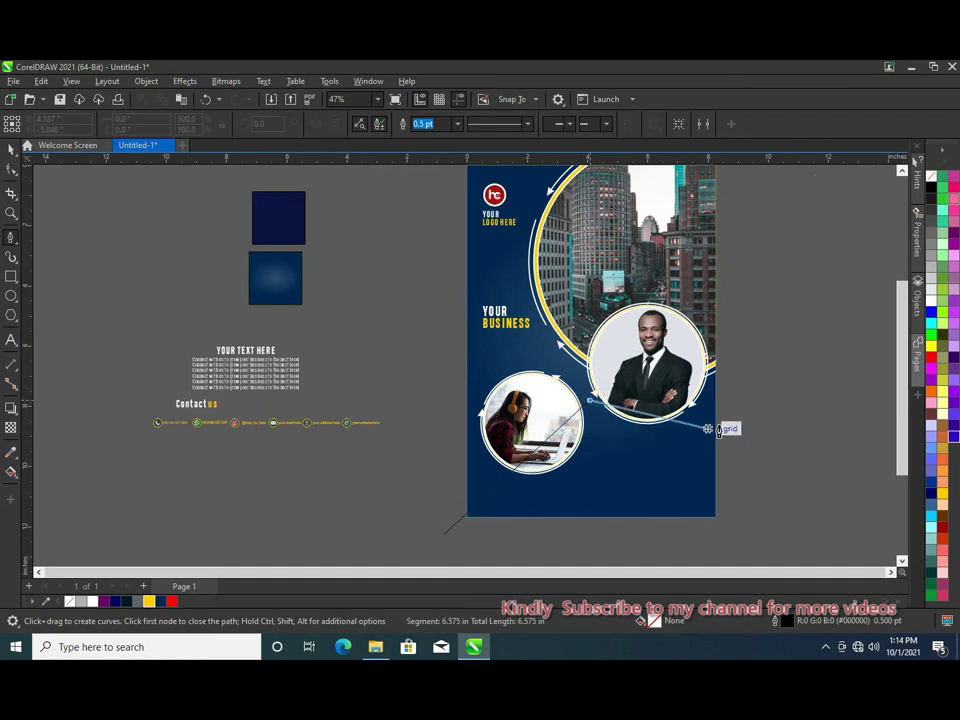
click(737, 459)
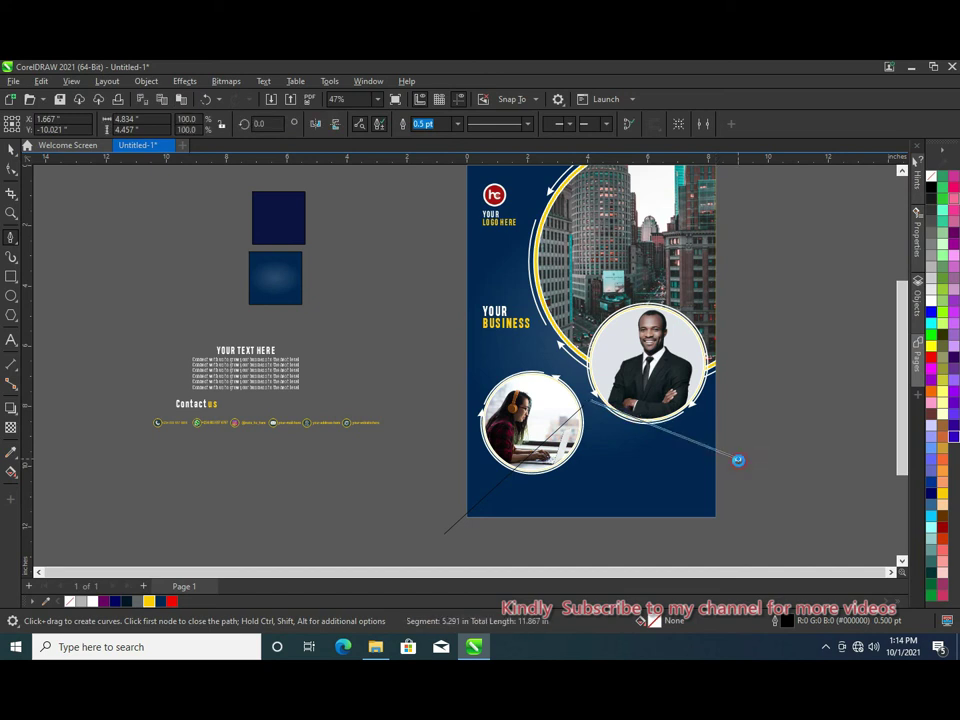
click(737, 537)
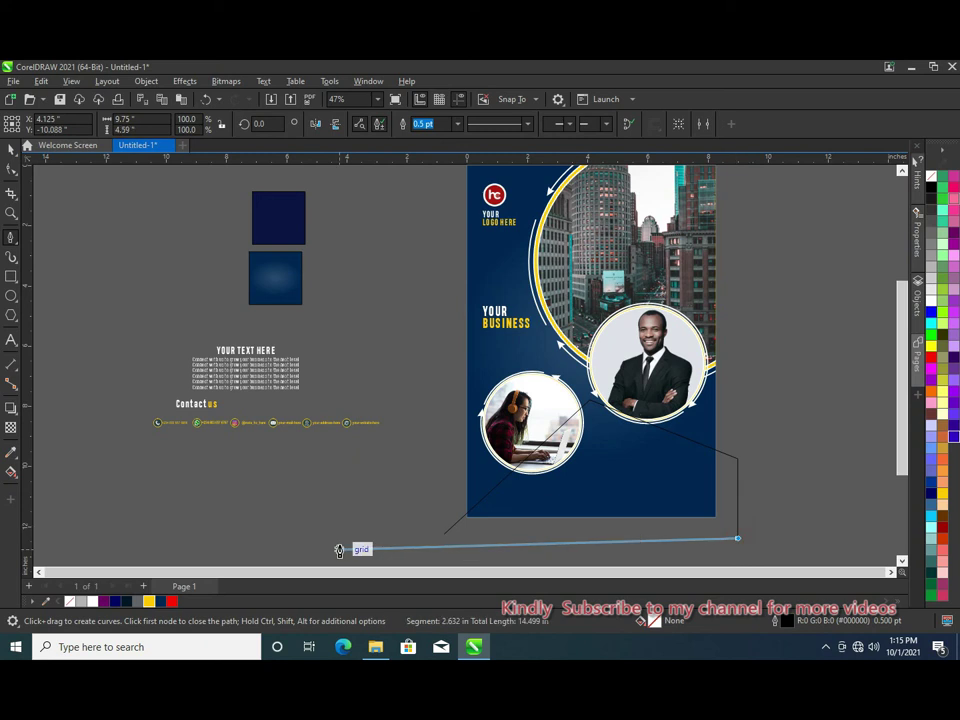
click(441, 532)
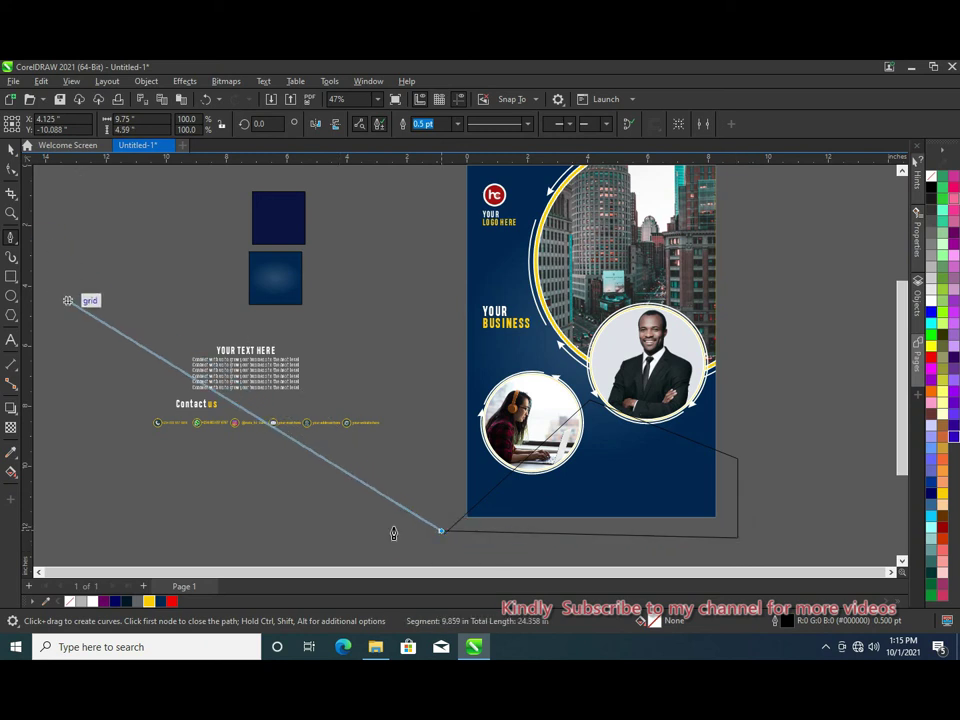
key(ctrl+z)
double_click(442, 537)
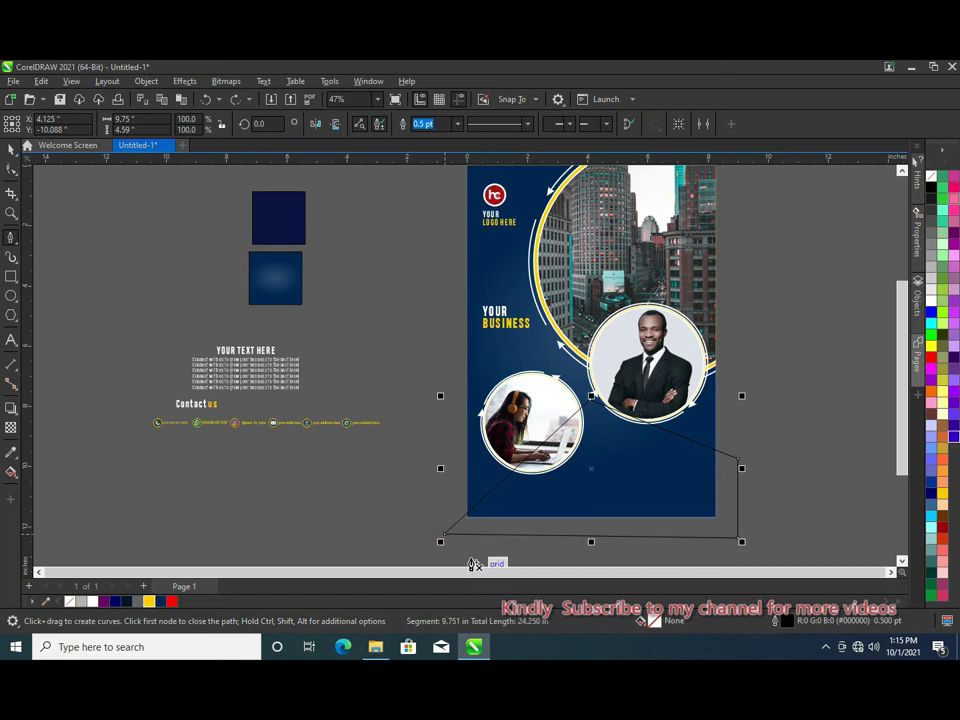
click(11, 148)
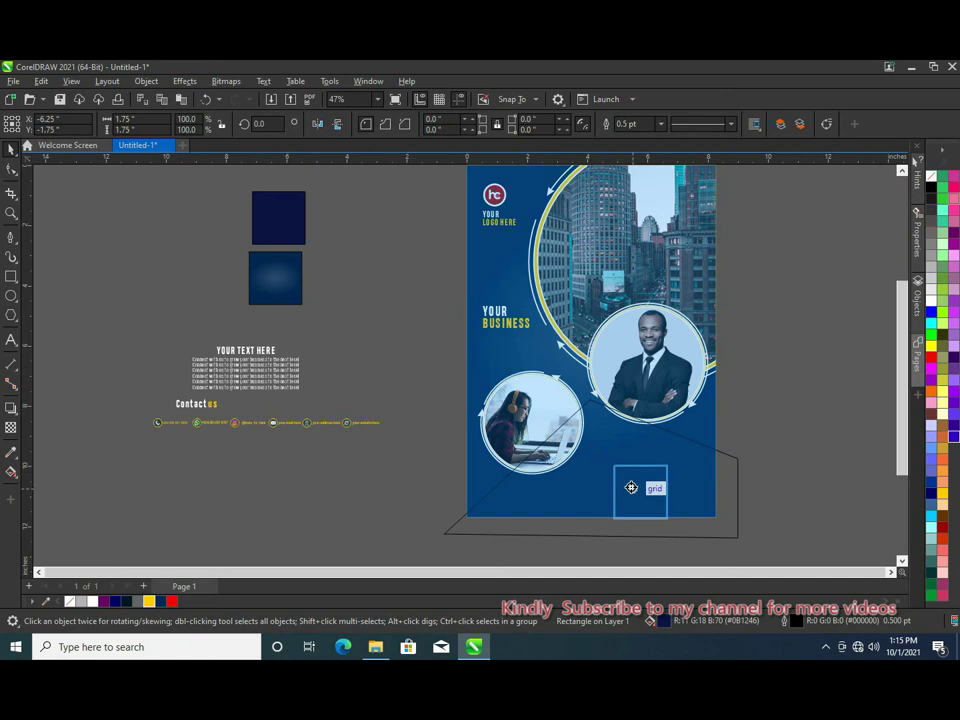
Copy the dark-blue square's fill onto the polygon and remove its outline.
drag(273, 221, 632, 490)
click(694, 530)
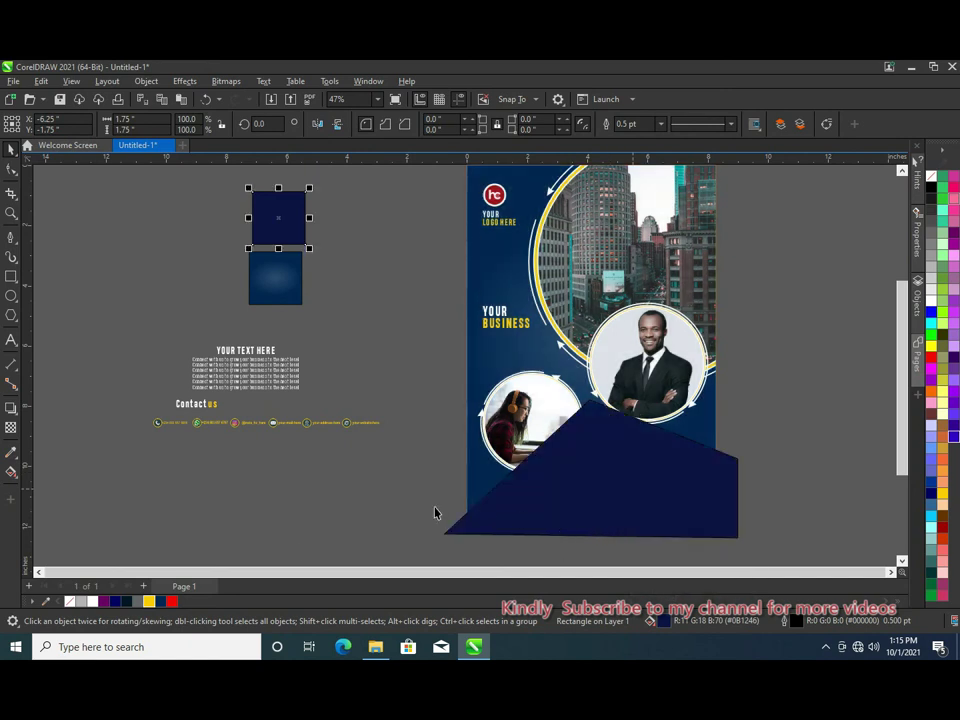
click(264, 538)
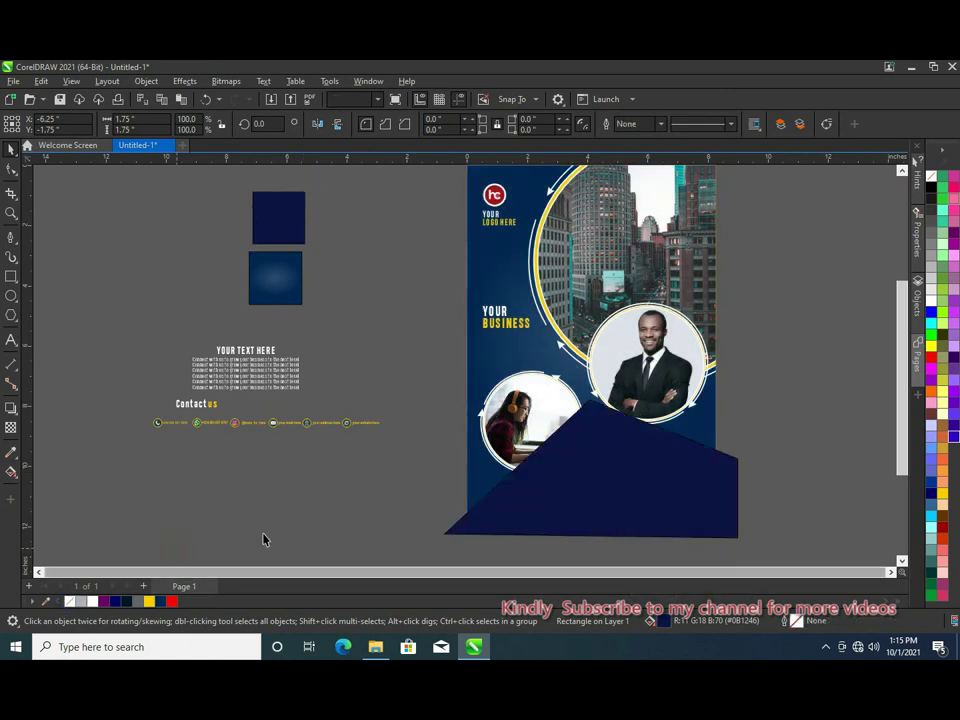
click(633, 500)
right_click(69, 601)
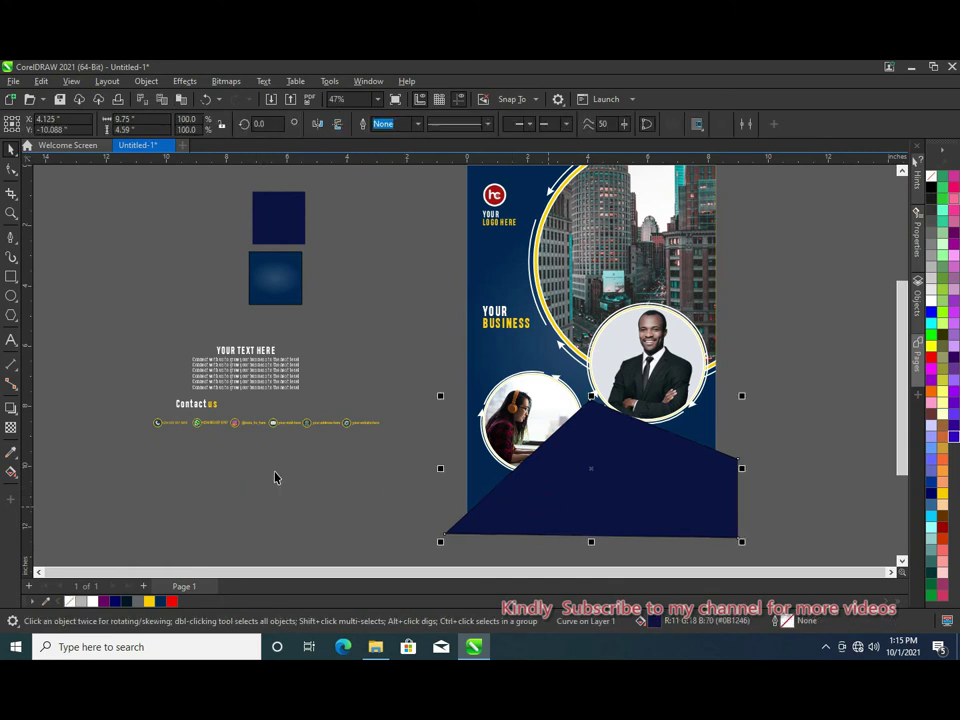
scroll(267, 469, up, 1)
scroll(326, 411, down, 1)
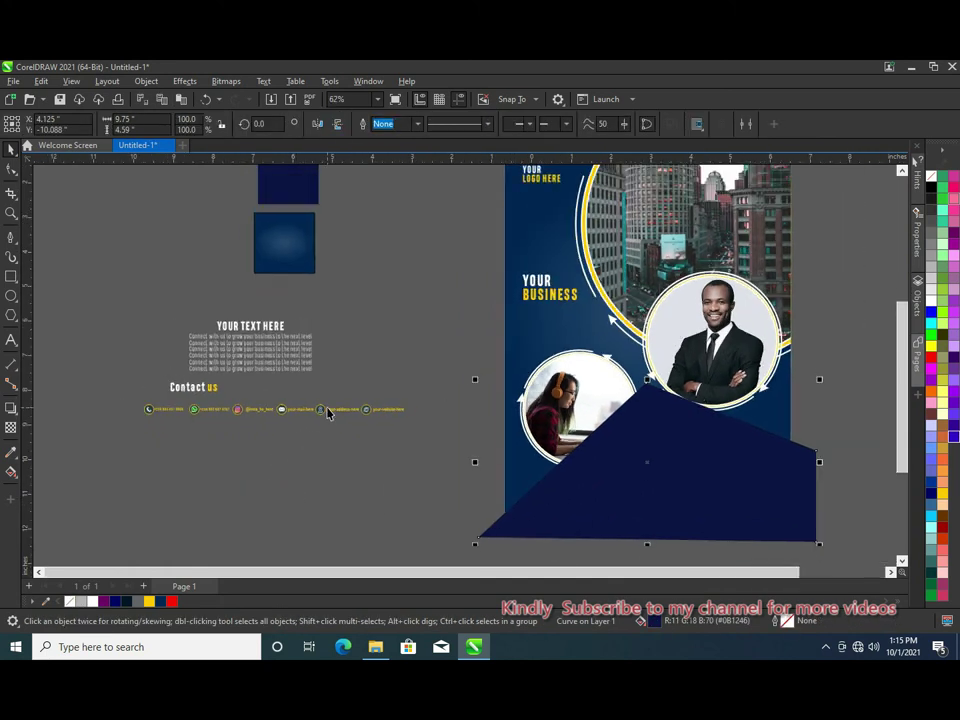
click(11, 236)
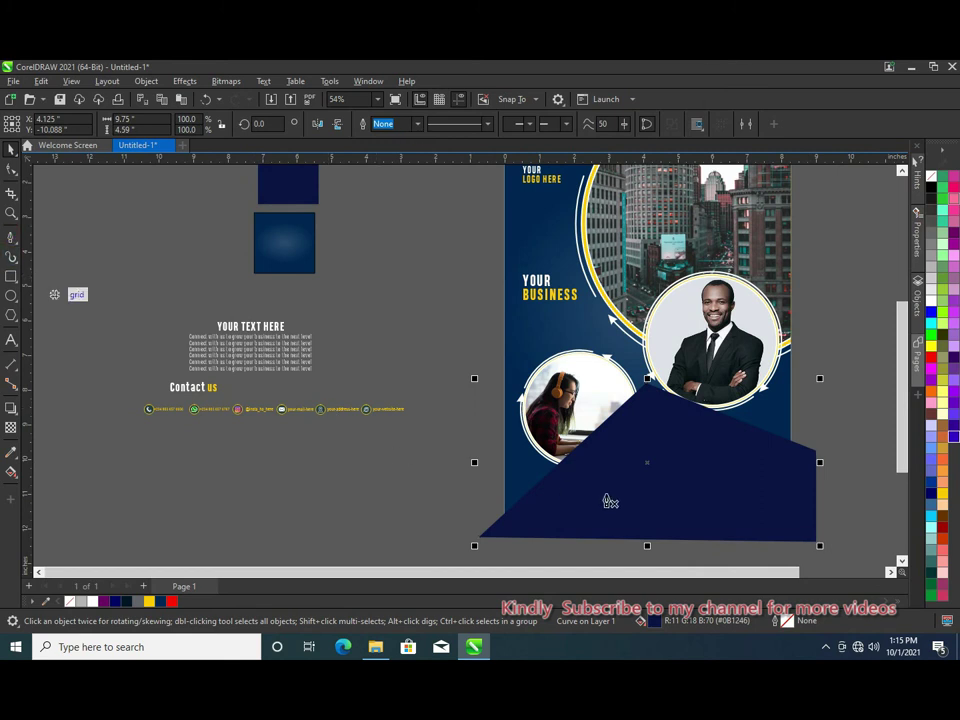
Draw two thin stripe shapes along the polygon's left and right edges.
click(479, 545)
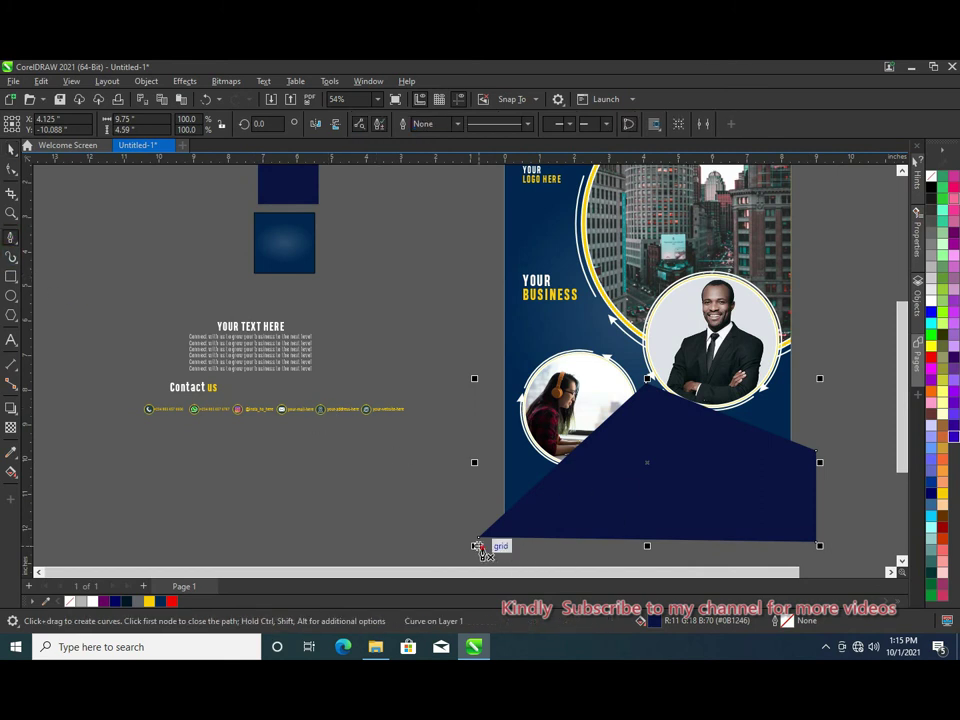
click(590, 440)
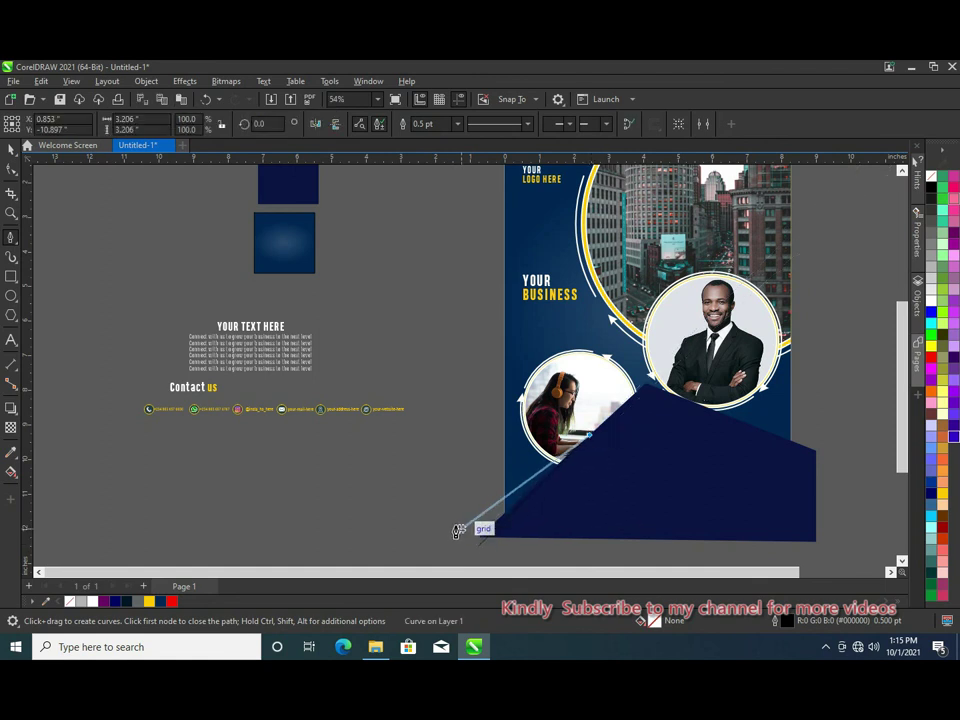
click(453, 530)
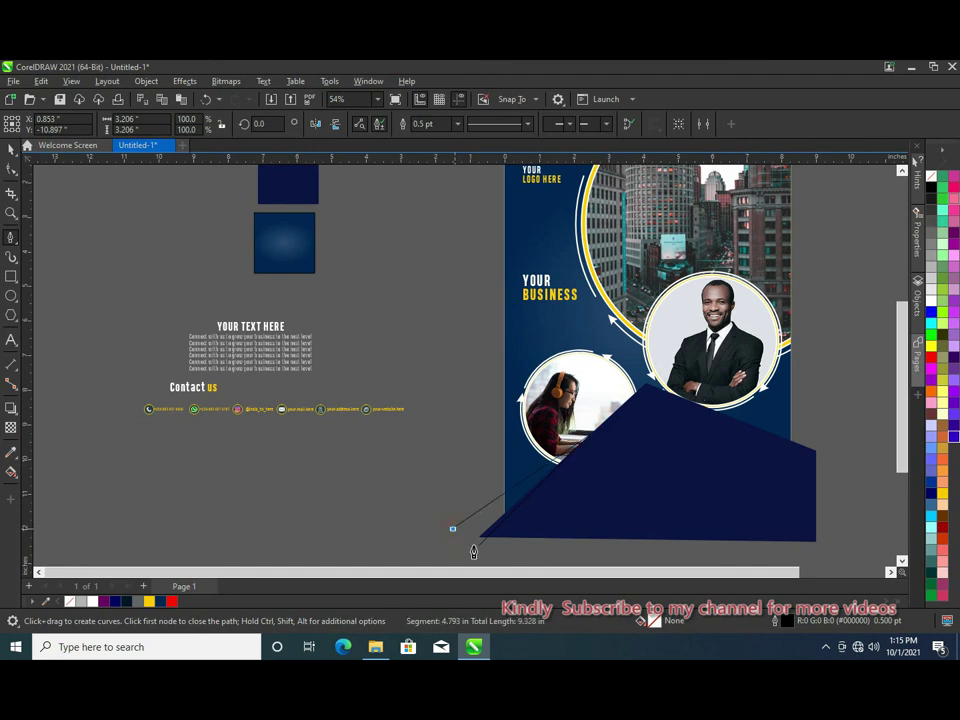
click(479, 543)
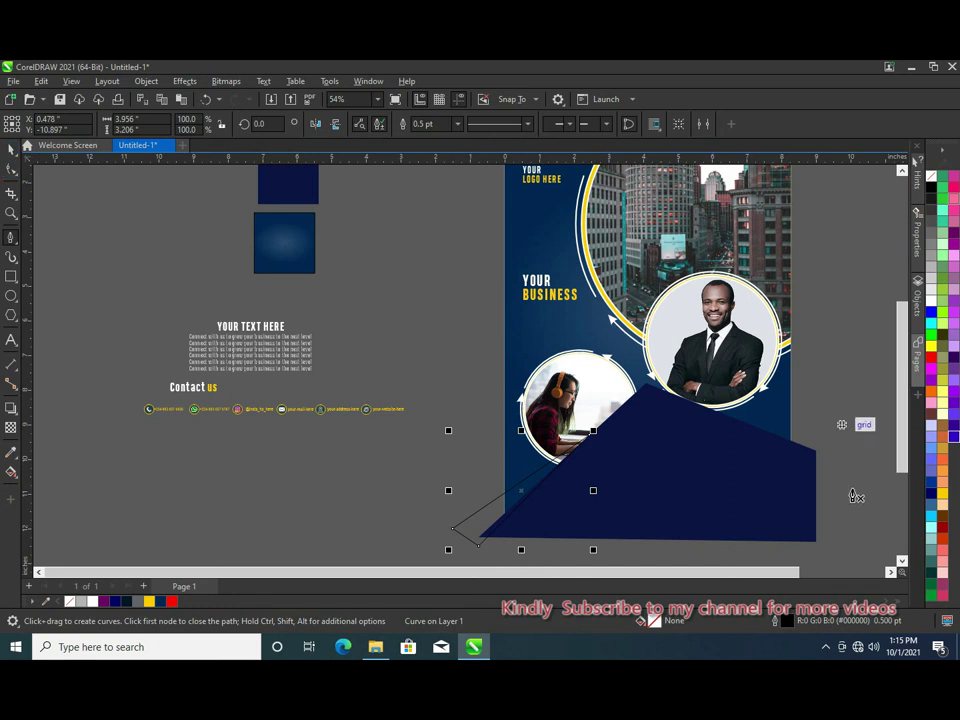
click(815, 468)
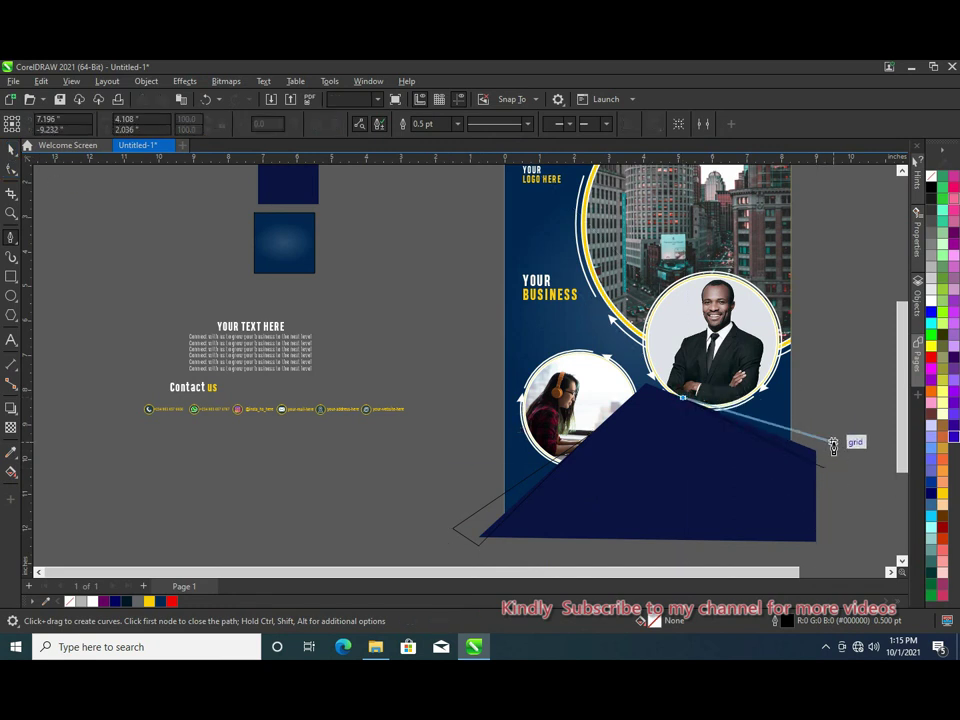
drag(833, 441, 826, 470)
double_click(826, 470)
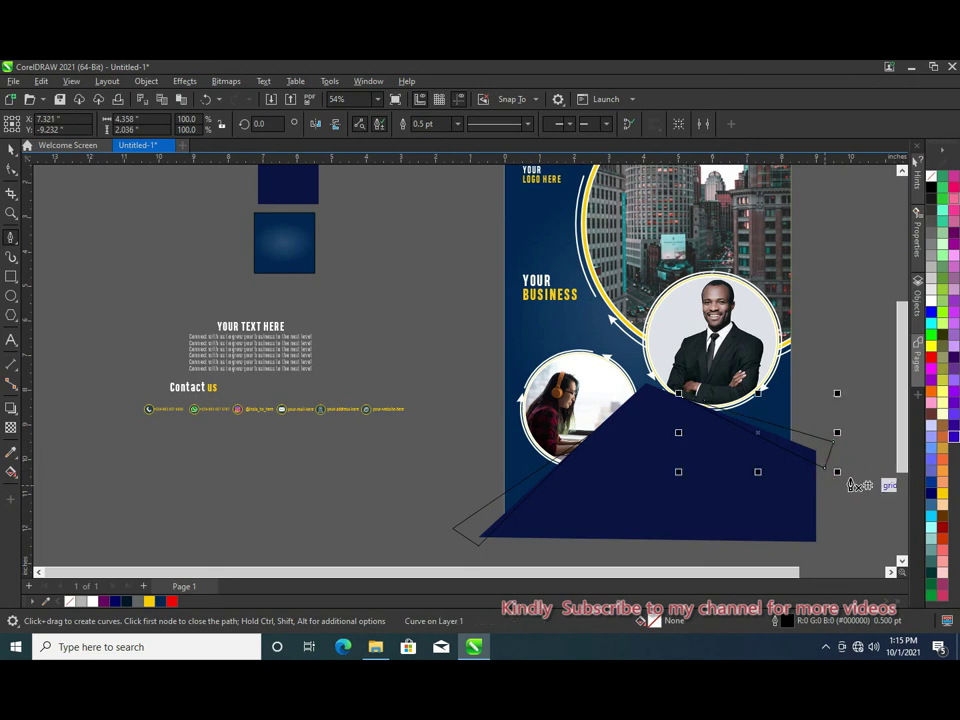
Fill both stripes white with no outline and send them behind the dark-blue polygon.
key(space)
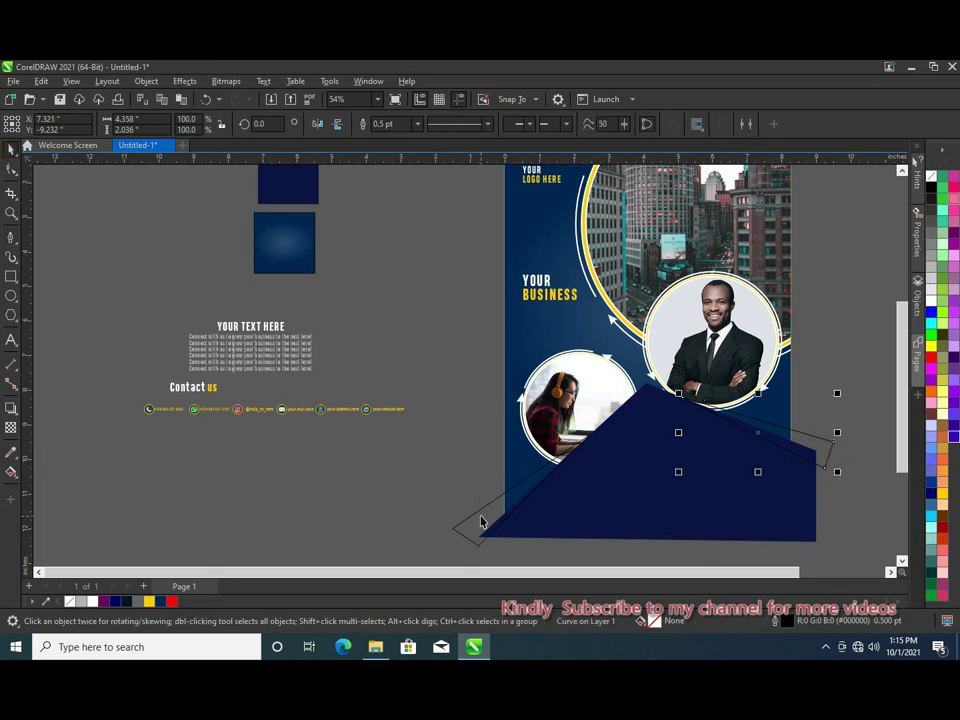
shift+click(560, 500)
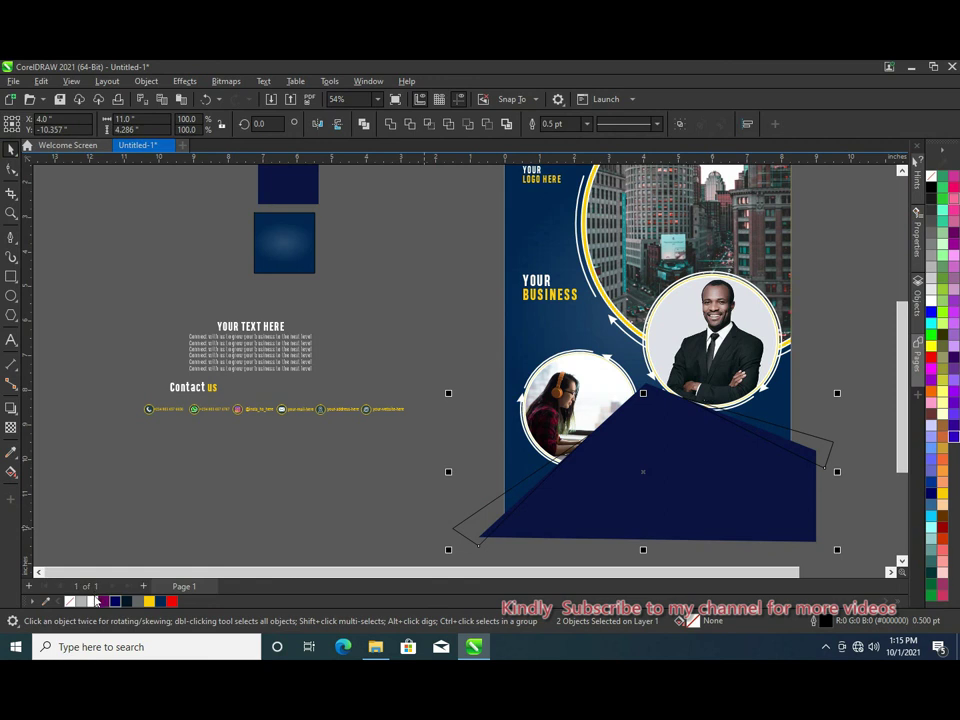
click(67, 601)
right_click(67, 601)
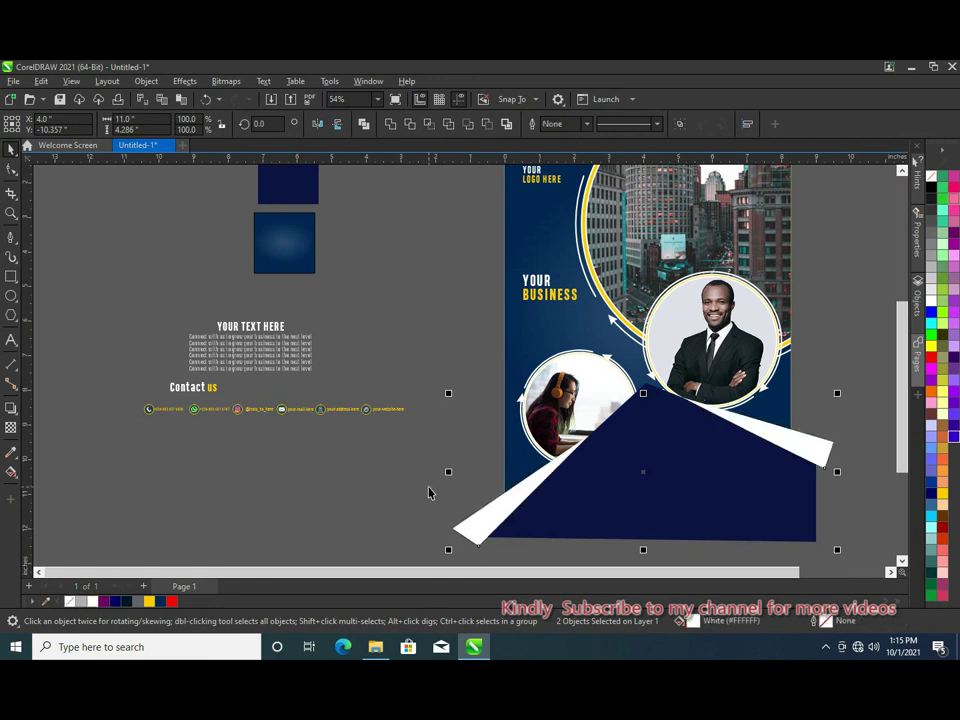
key(ctrl+Page_Down)
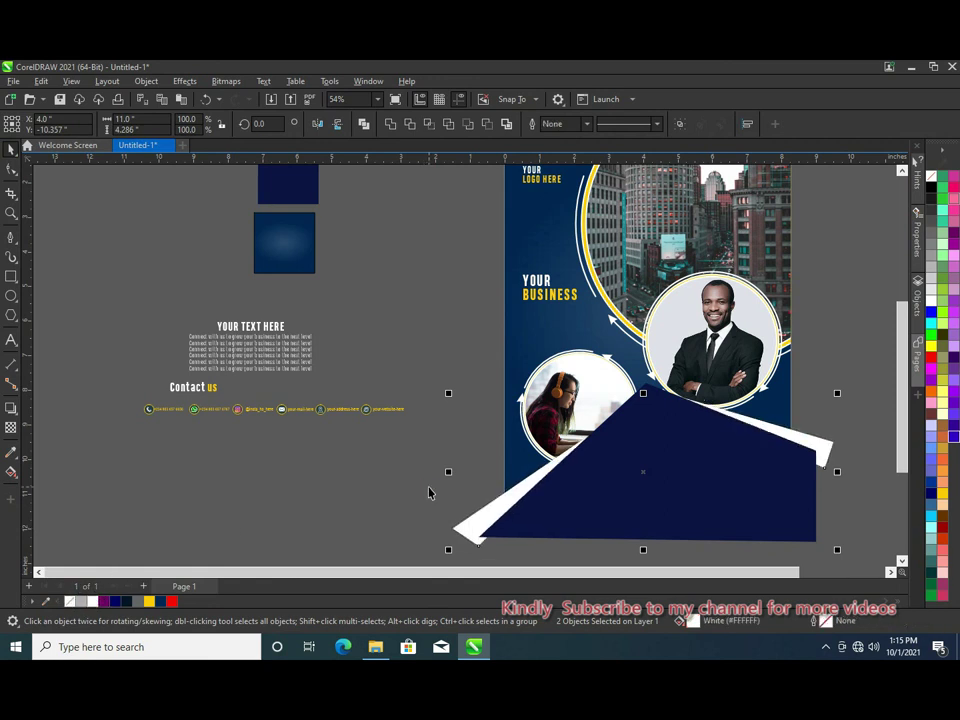
PowerClip the stripes and dark-blue polygon inside the page background rectangle.
shift+click(765, 545)
right_click(749, 527)
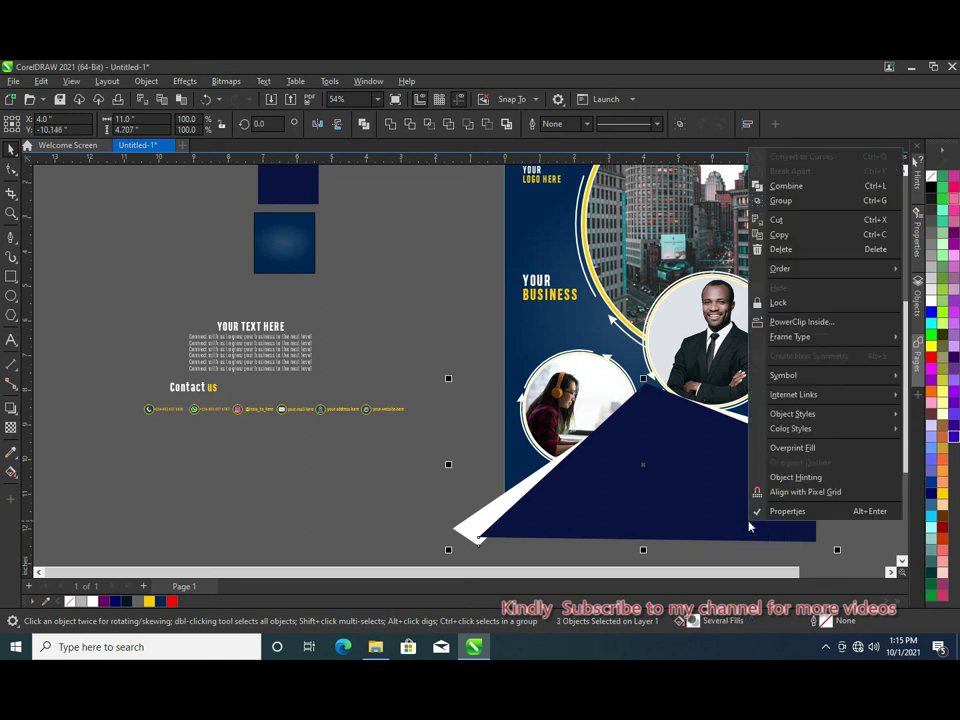
click(801, 321)
click(510, 330)
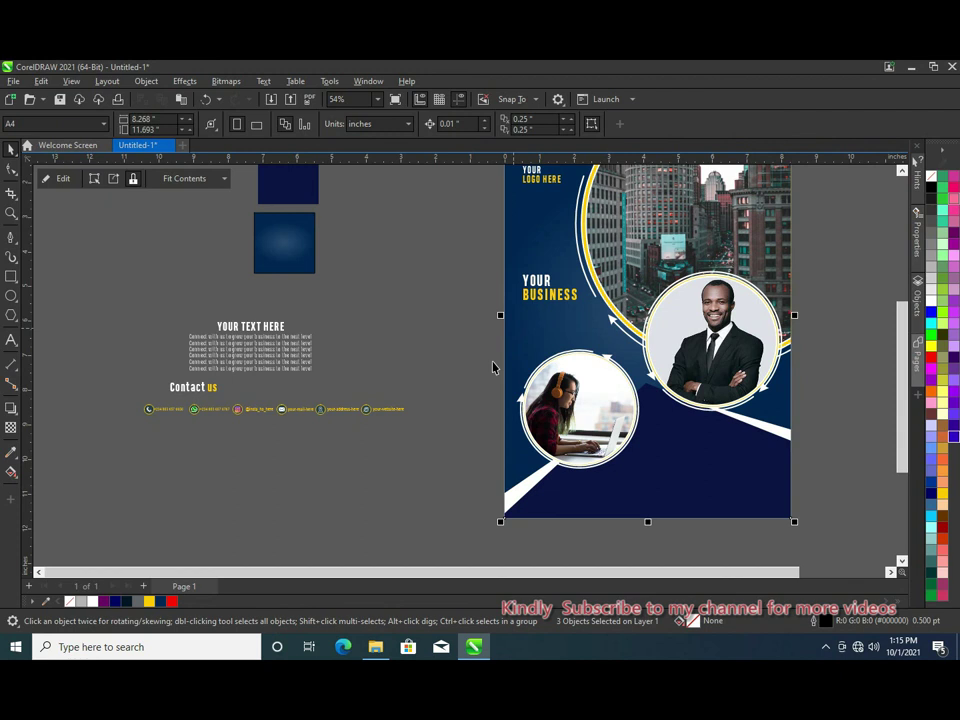
Move the YOUR TEXT HERE text block onto the flyer's lower right.
click(448, 381)
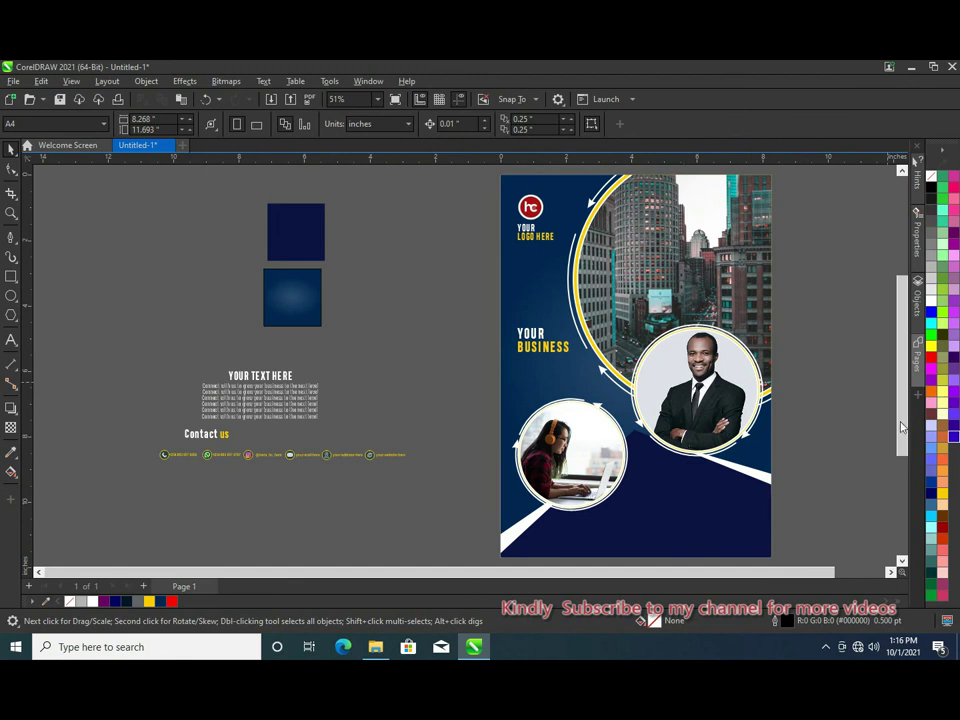
scroll(676, 328, down, 1)
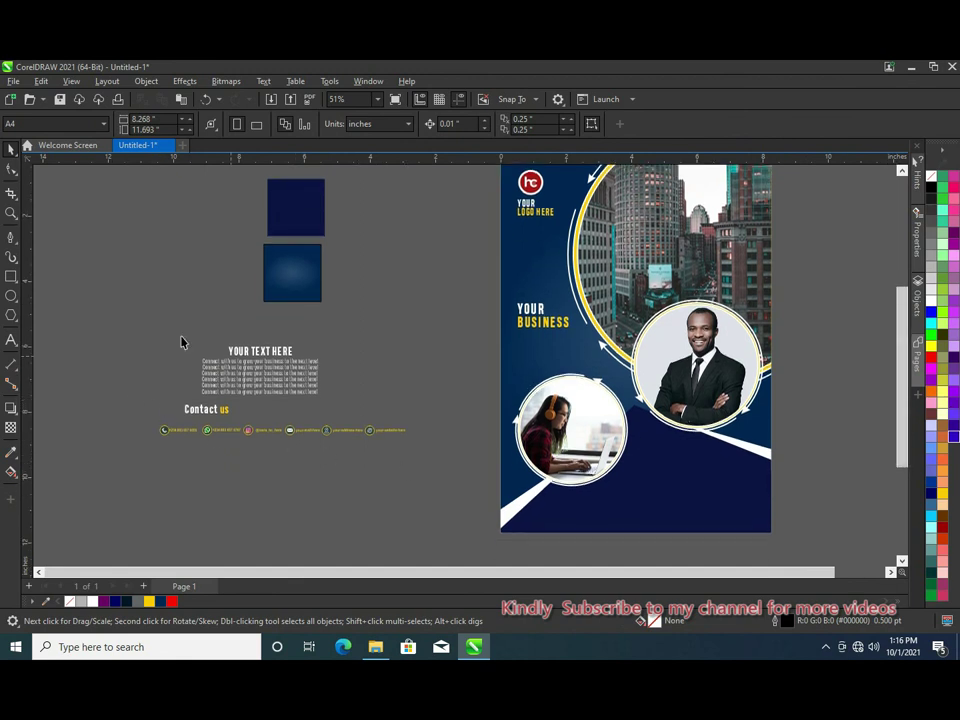
drag(133, 321, 407, 407)
mouse_move(290, 375)
mouse_down()
mouse_move(709, 485)
mouse_move(693, 479)
mouse_up()
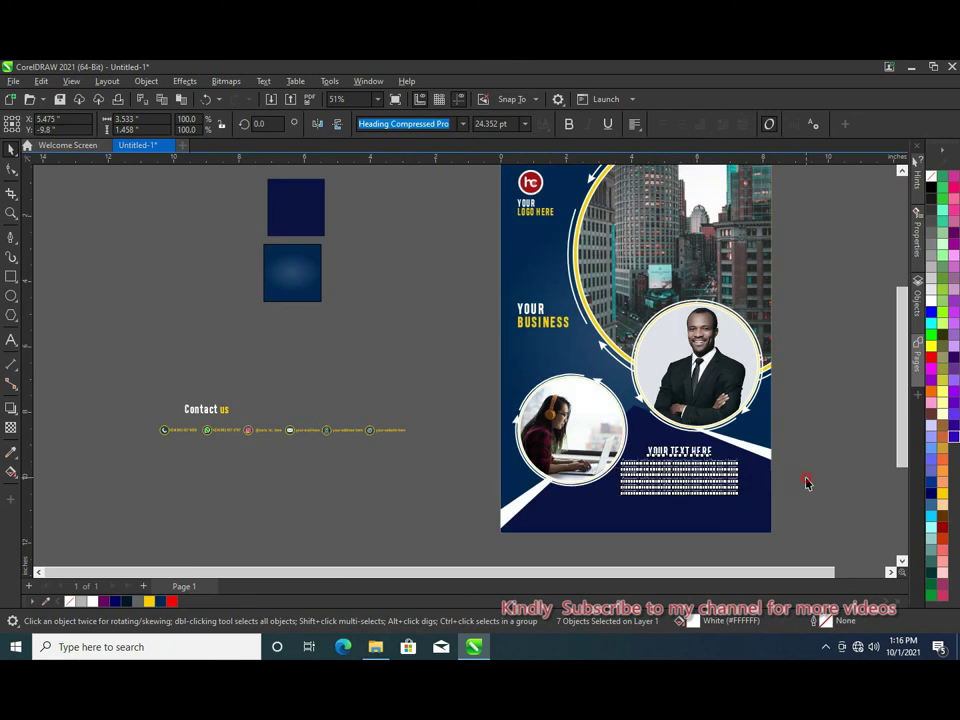
click(806, 483)
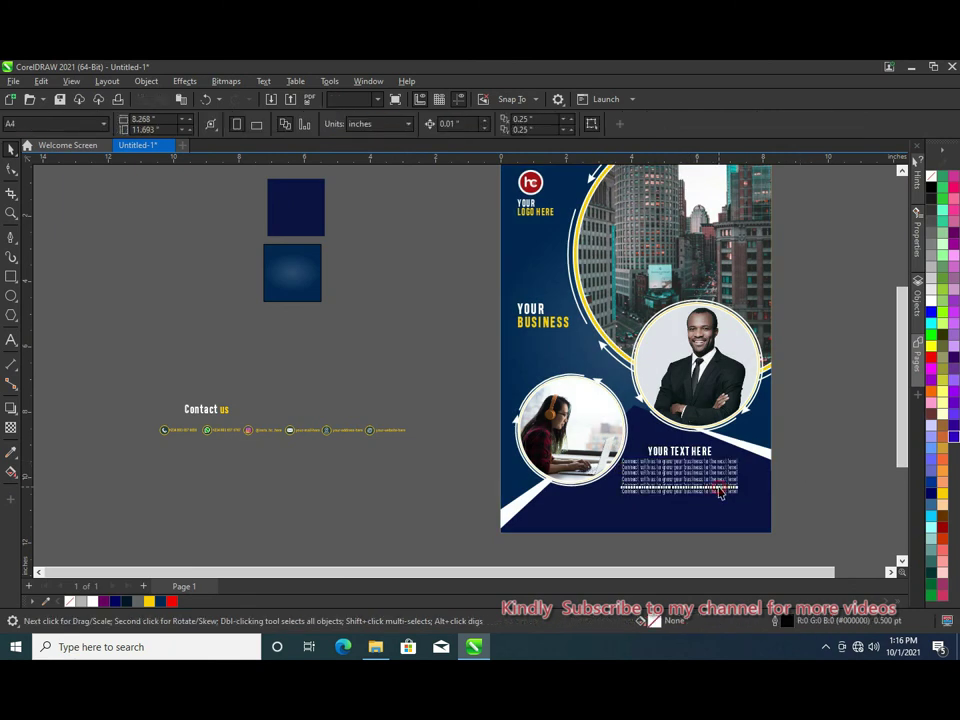
Select the six body text lines and make them white.
click(812, 515)
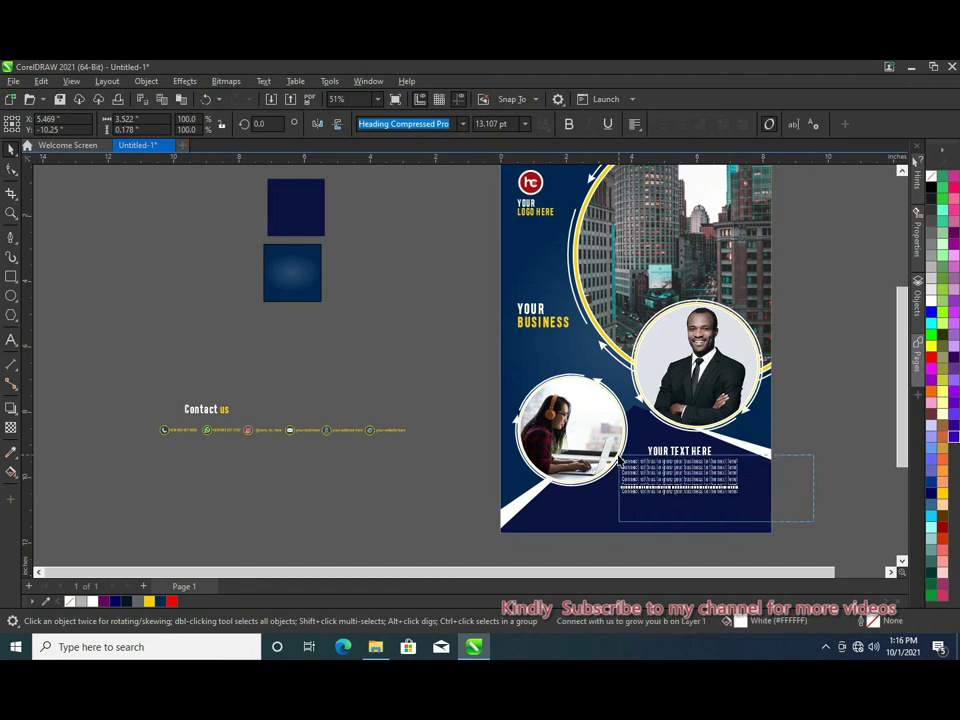
drag(672, 484, 618, 459)
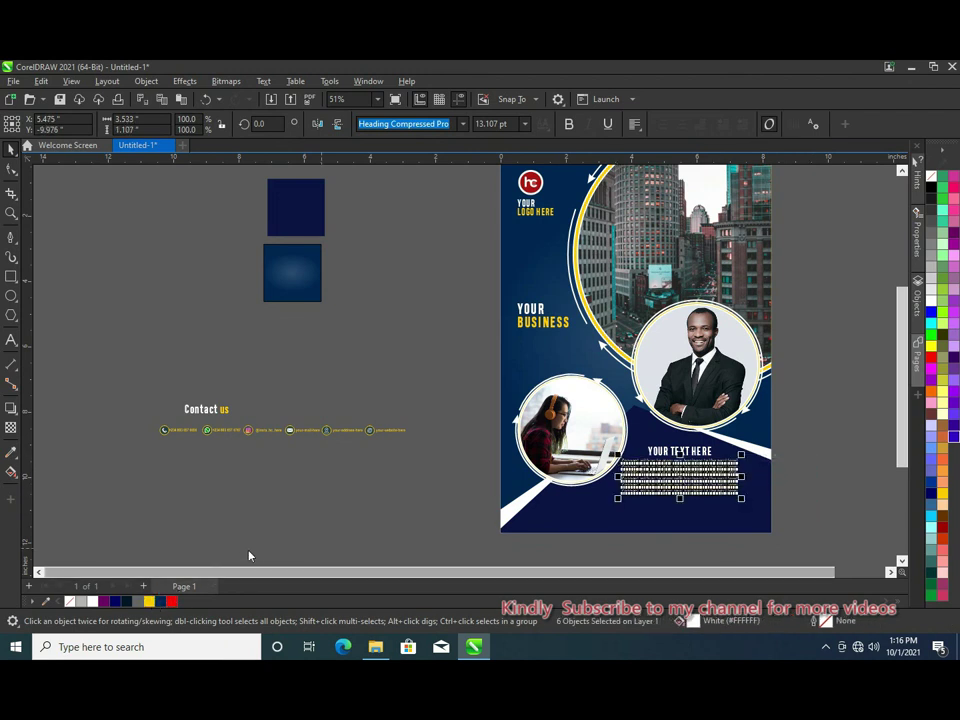
click(328, 529)
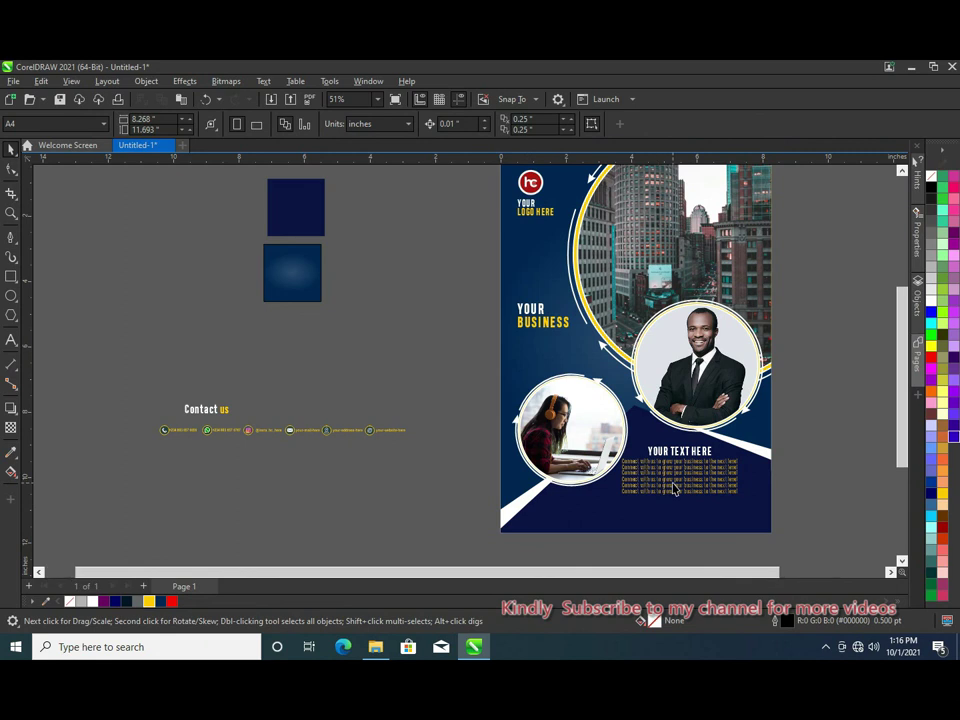
scroll(673, 489, up, 1)
scroll(673, 489, up, 1)
drag(829, 535, 590, 447)
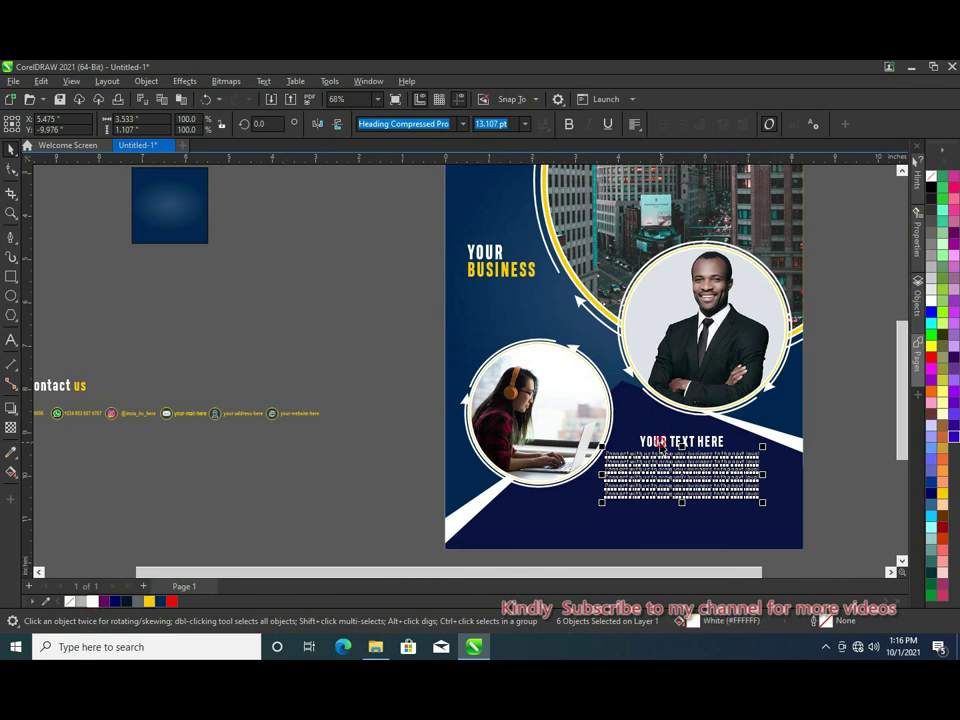
key(Tab)
Colour the YOUR TEXT HERE heading yellow.
click(148, 601)
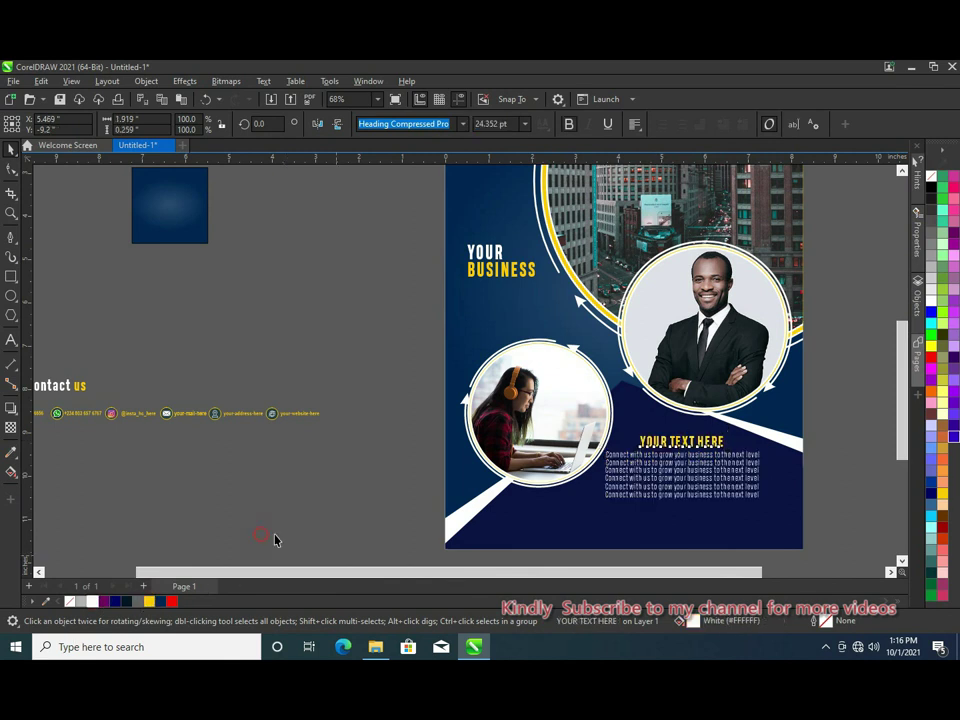
click(421, 372)
scroll(645, 462, down, 1)
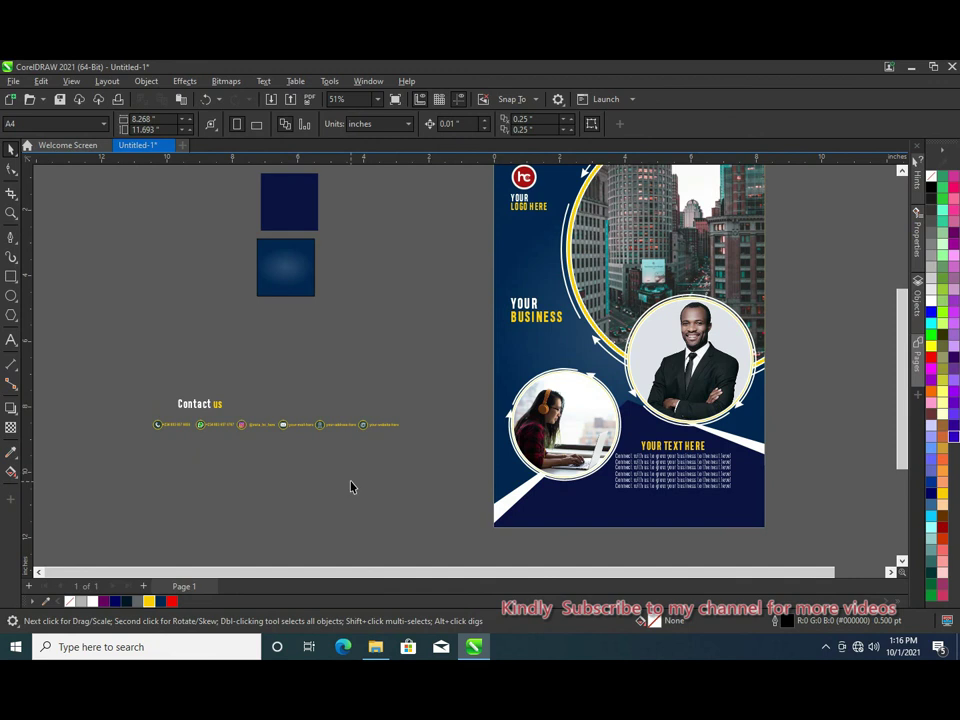
scroll(350, 487, right, 1)
scroll(180, 417, right, 1)
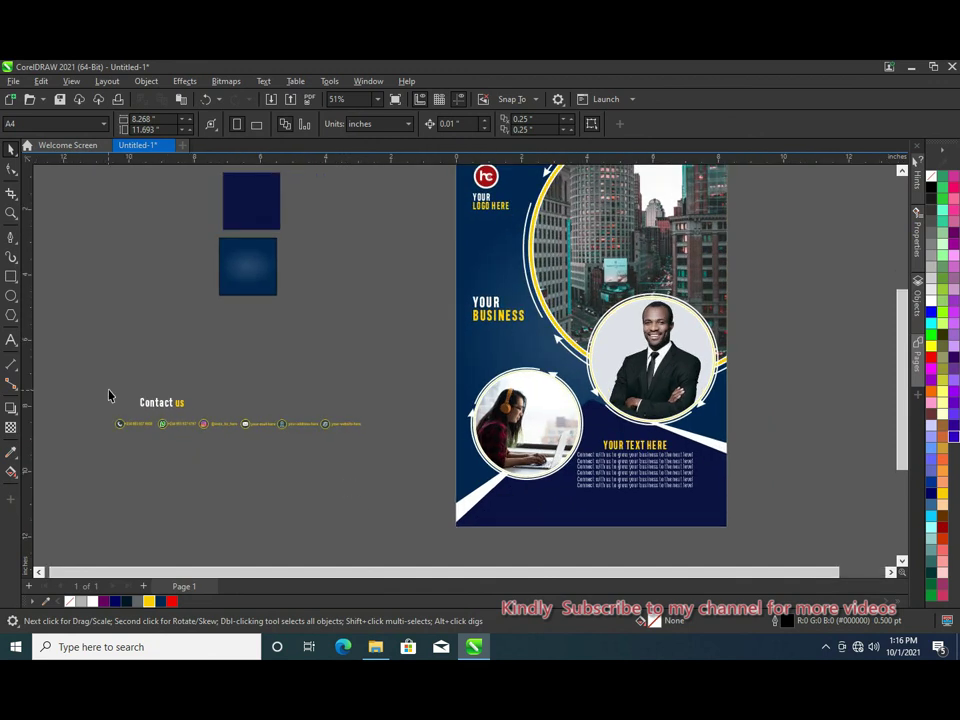
Place the Contact us heading near the flyer's bottom, nudged slightly down.
mouse_move(114, 391)
mouse_down()
mouse_move(199, 407)
mouse_move(462, 490)
mouse_move(525, 495)
mouse_up()
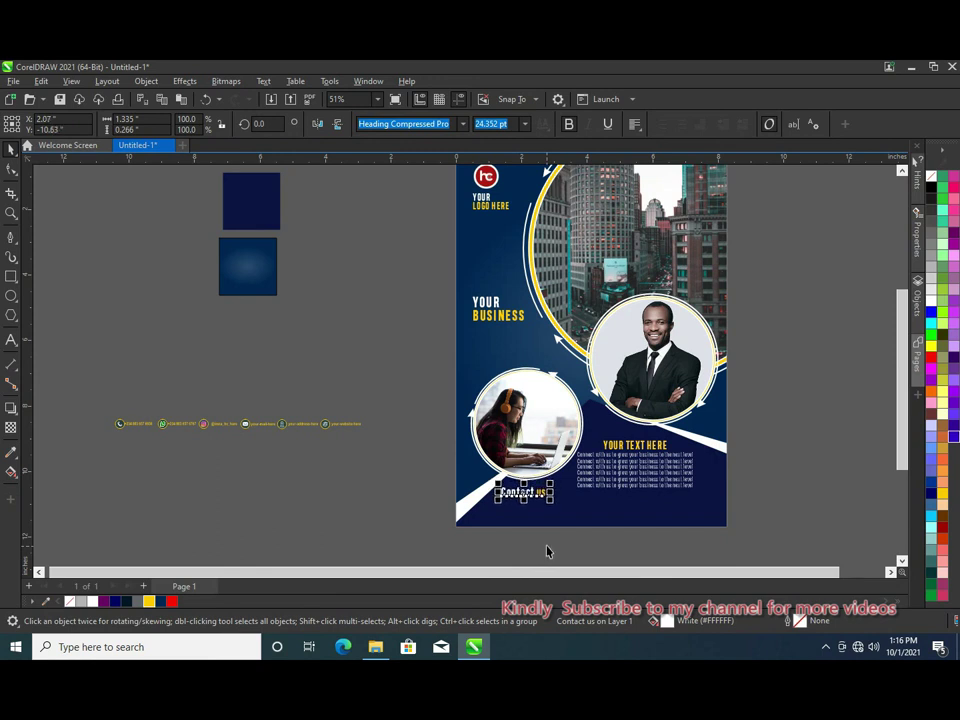
click(276, 387)
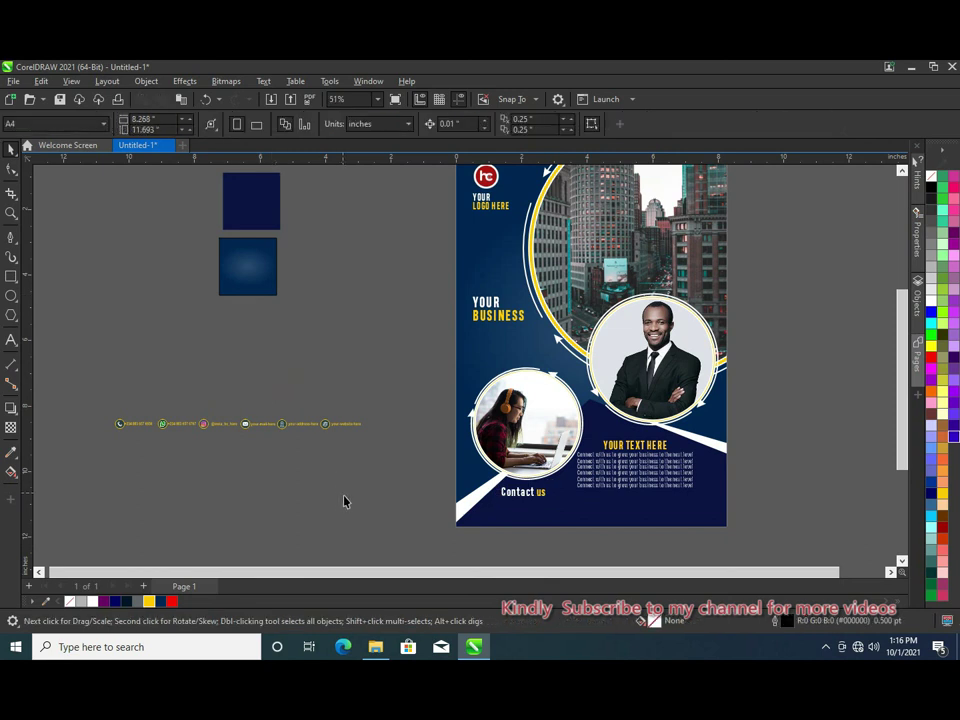
drag(548, 524, 527, 513)
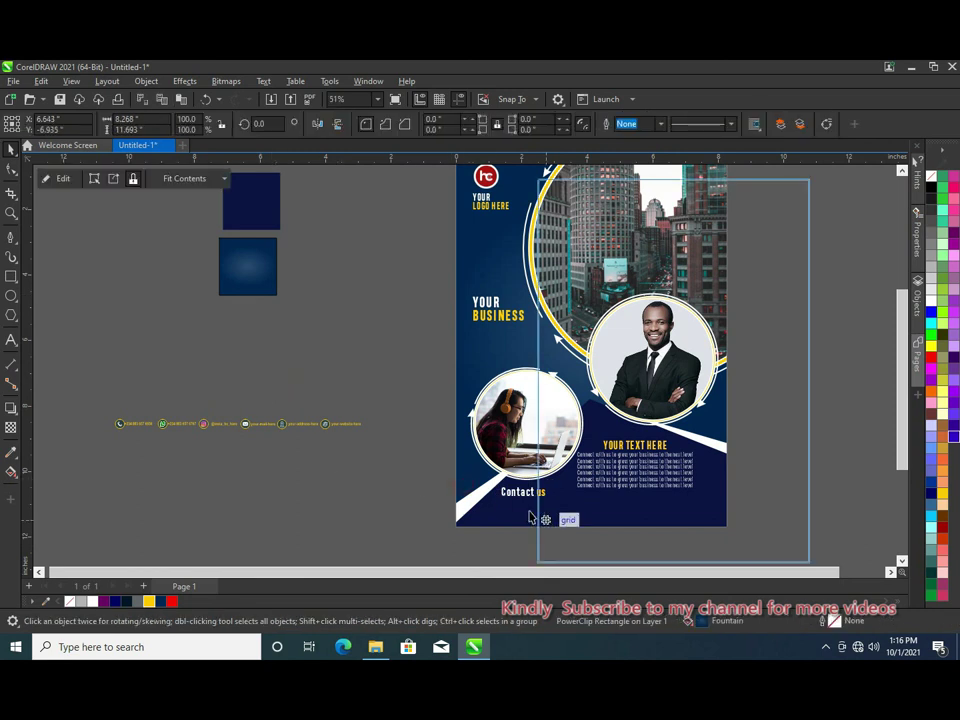
key(ctrl+z)
drag(424, 476, 574, 520)
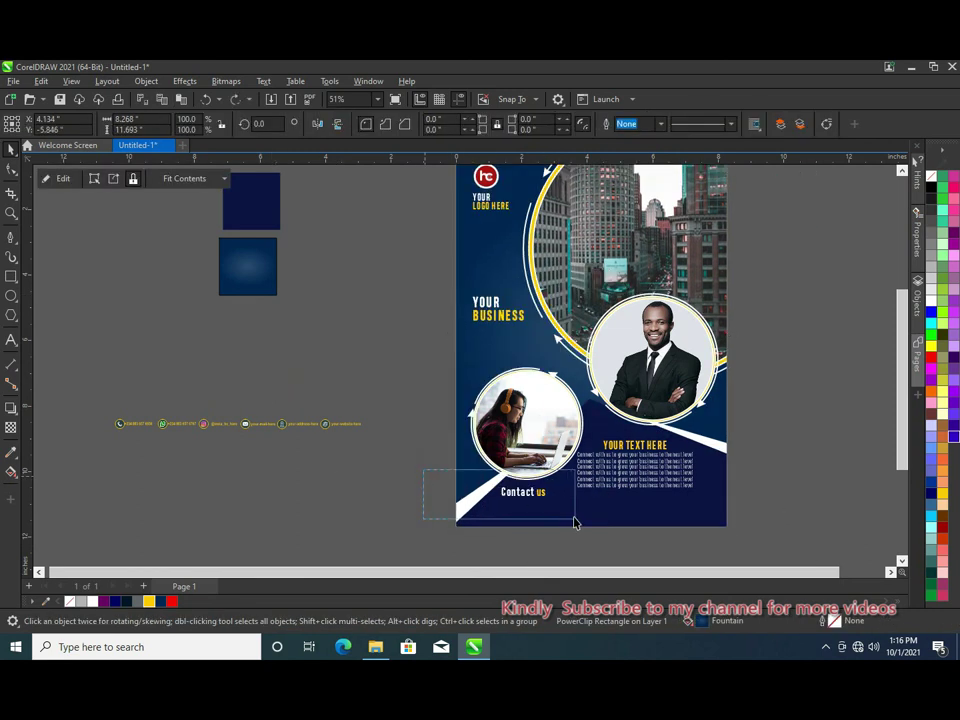
key(Down)
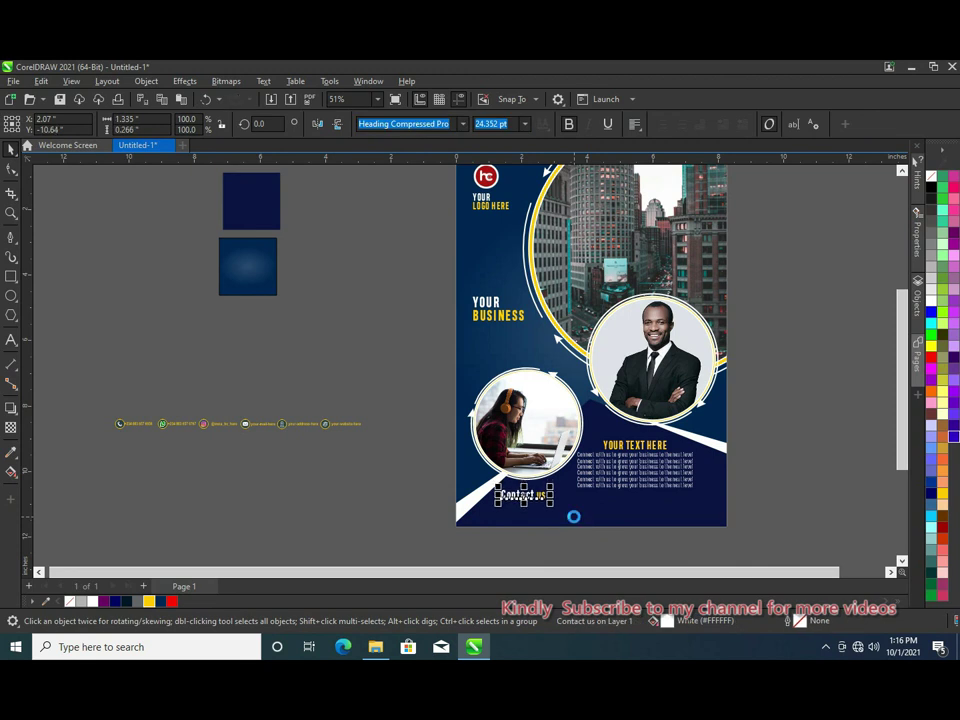
key(Escape)
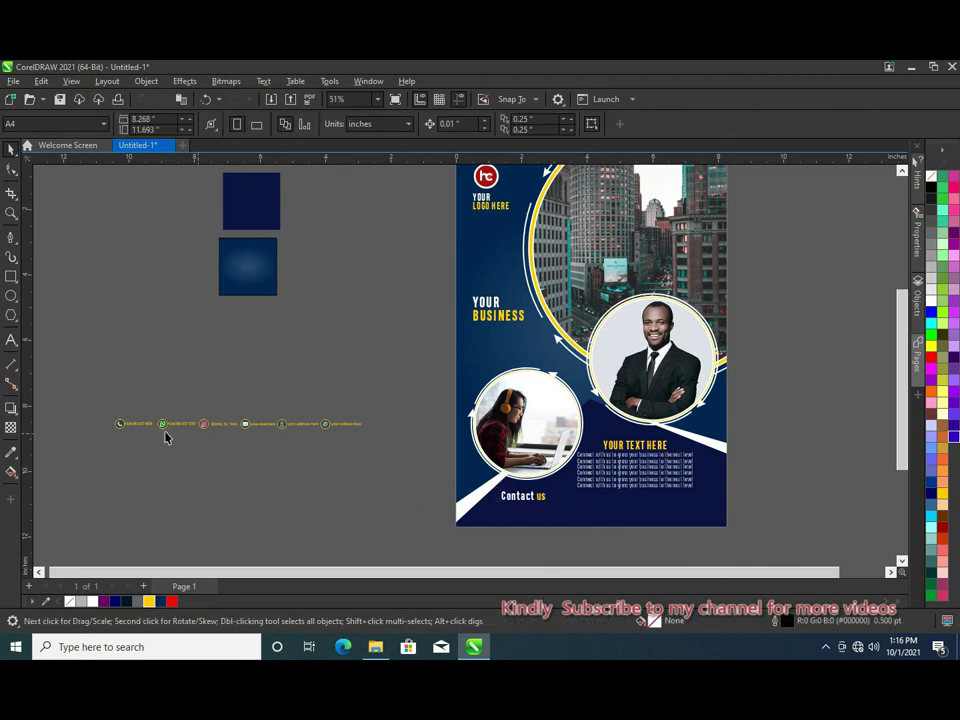
Move the contact-icon row to the bottom edge, group it and centre it on the page.
drag(90, 392, 390, 450)
mouse_move(240, 422)
mouse_down()
mouse_move(640, 520)
mouse_move(606, 520)
mouse_up()
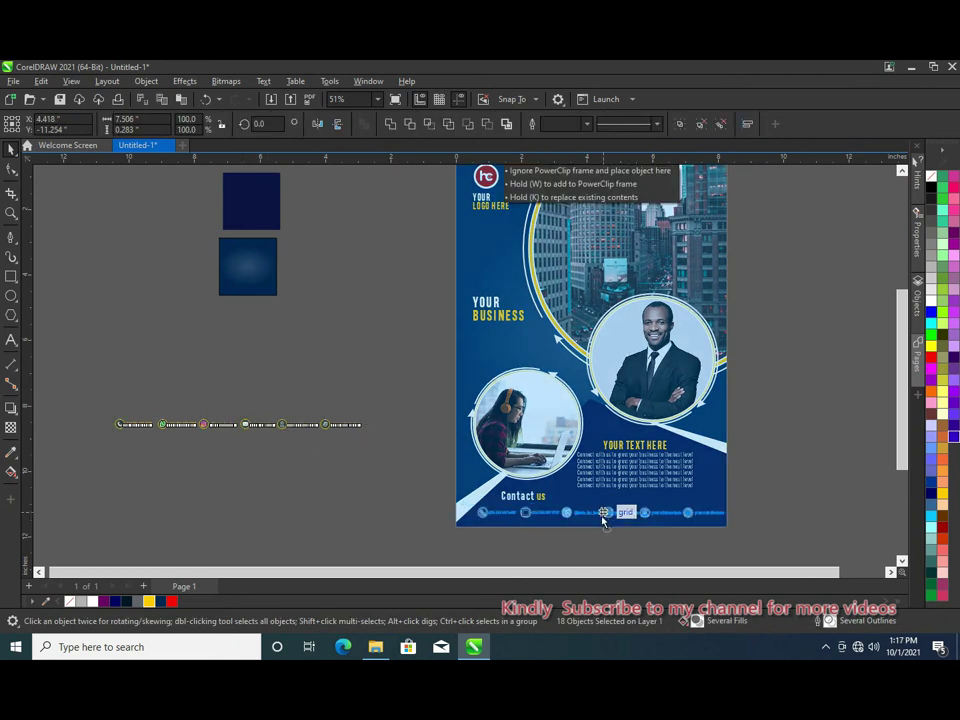
drag(604, 518, 602, 518)
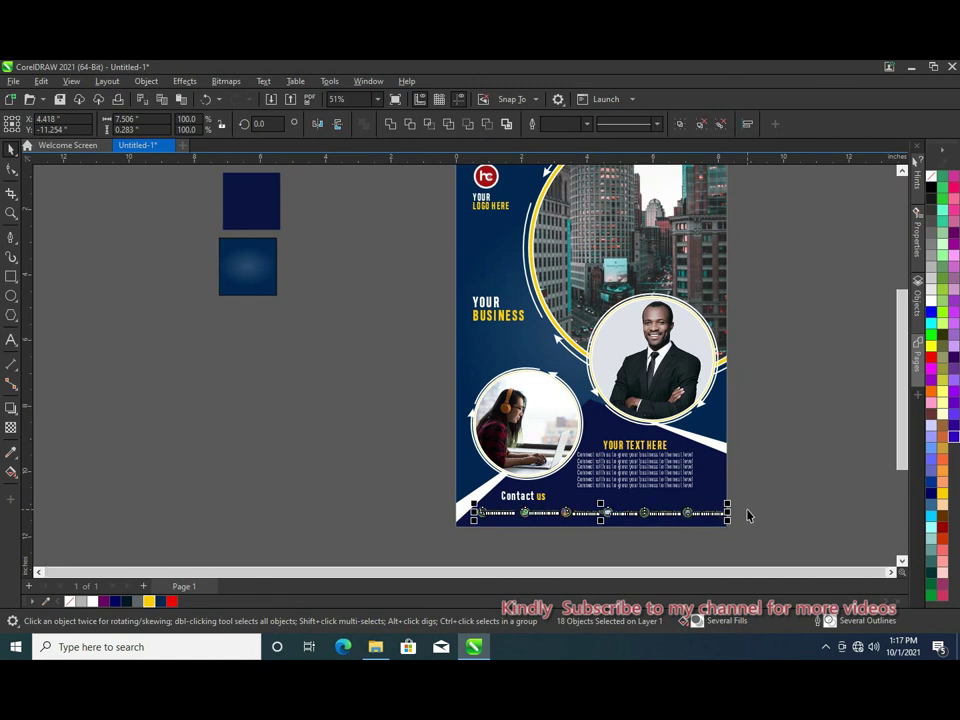
key(ctrl+g)
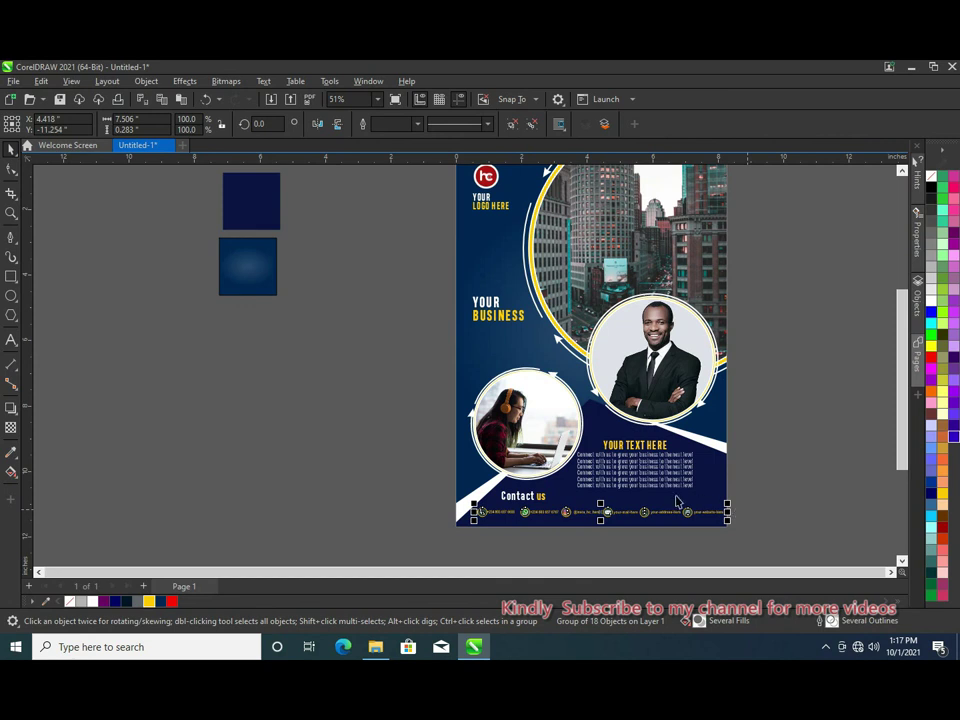
shift+click(466, 478)
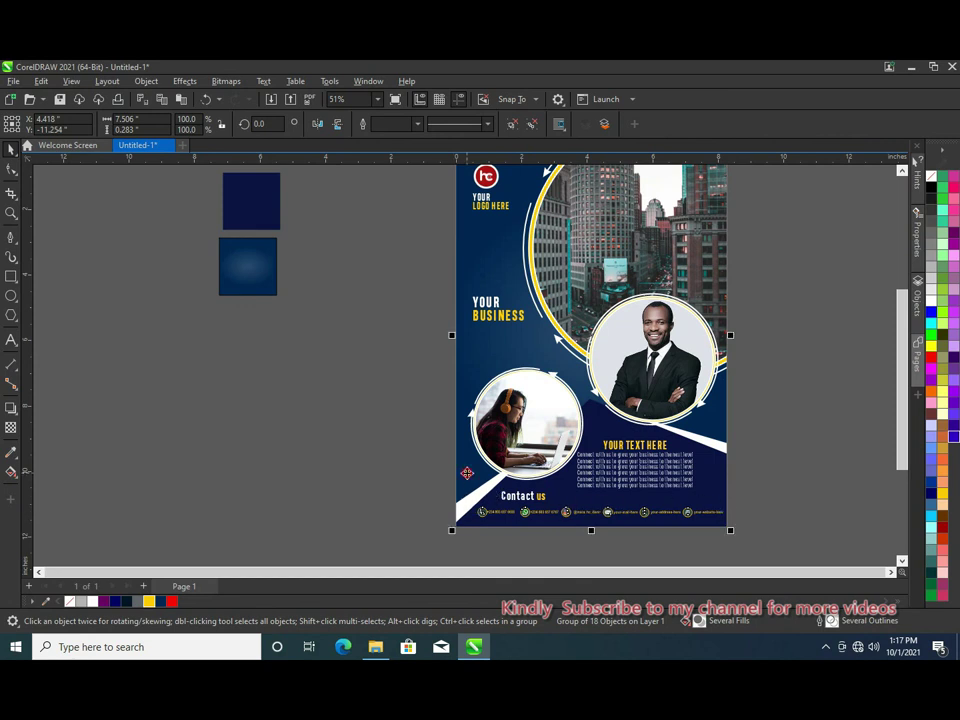
key(c)
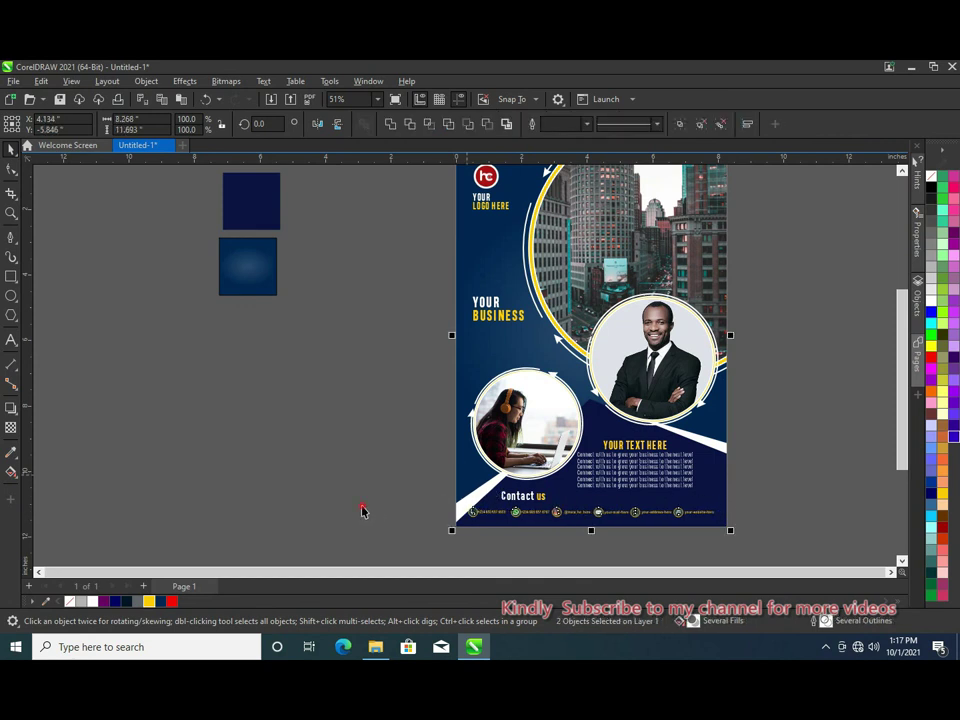
click(564, 540)
scroll(536, 519, up, 1)
scroll(477, 521, up, 1)
scroll(477, 521, up, 1)
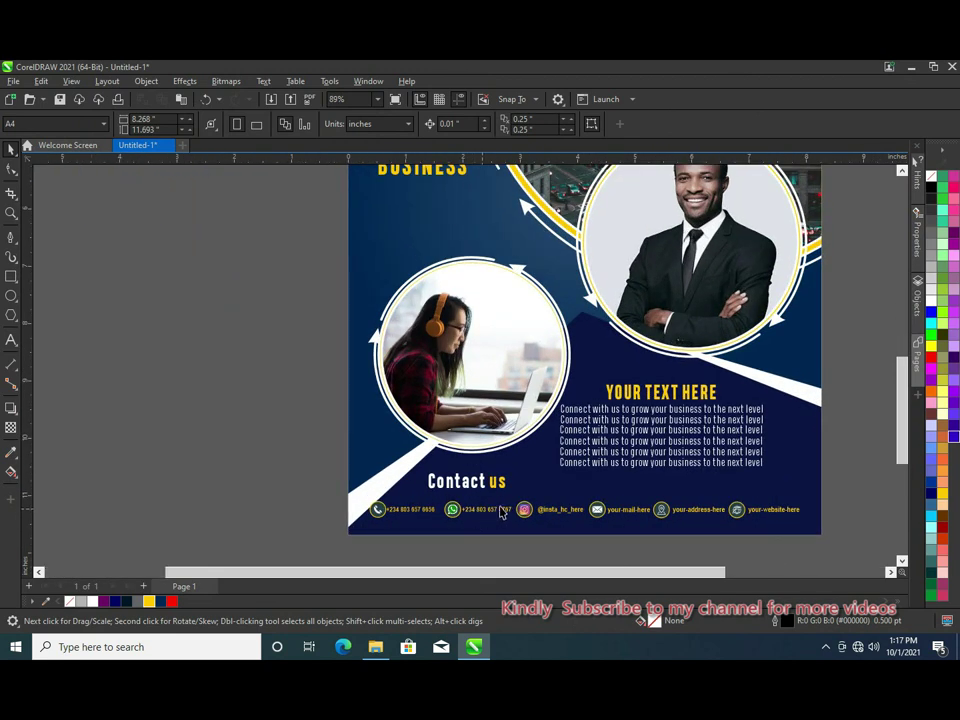
scroll(510, 511, down, 2)
scroll(520, 511, down, 1)
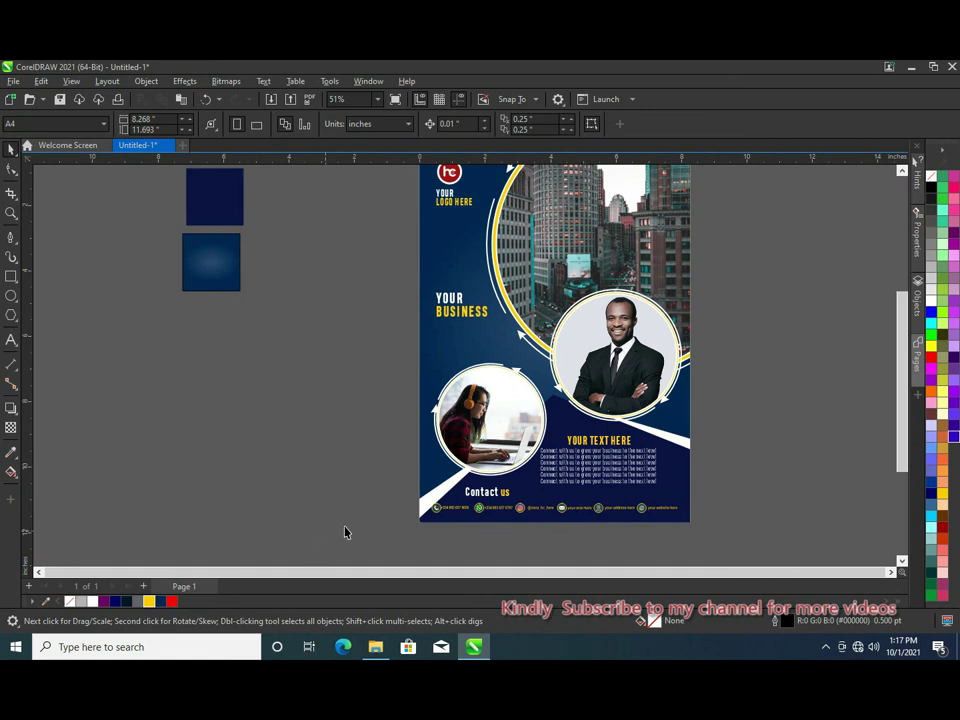
Move both blue squares down-right and align them one above the other.
mouse_move(893, 443)
mouse_down()
mouse_move(893, 424)
mouse_move(883, 433)
mouse_up()
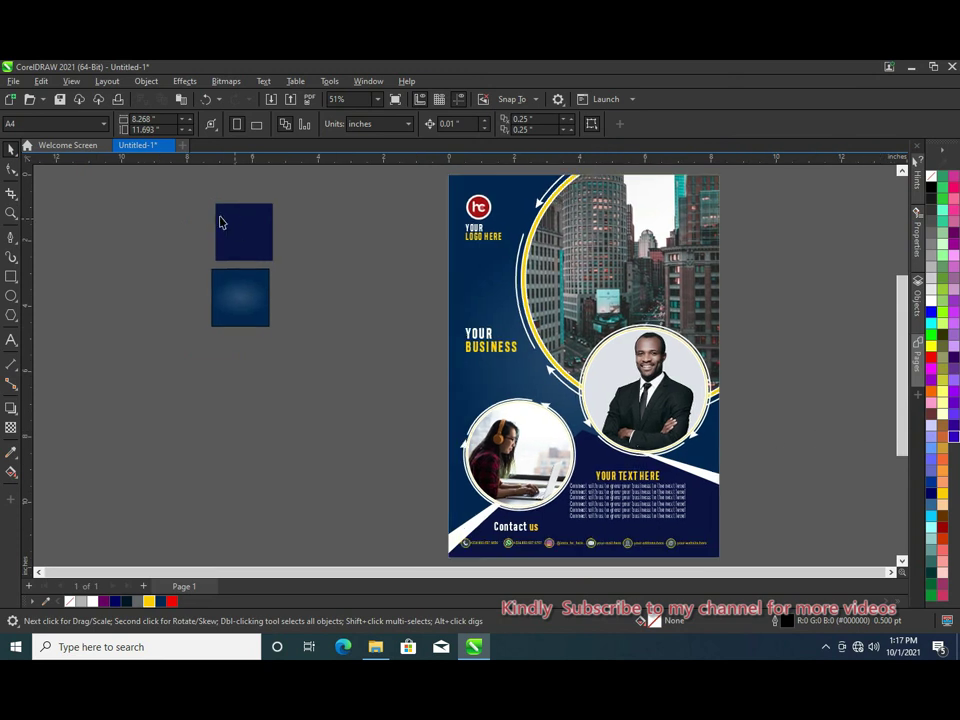
drag(197, 196, 345, 348)
drag(259, 289, 324, 354)
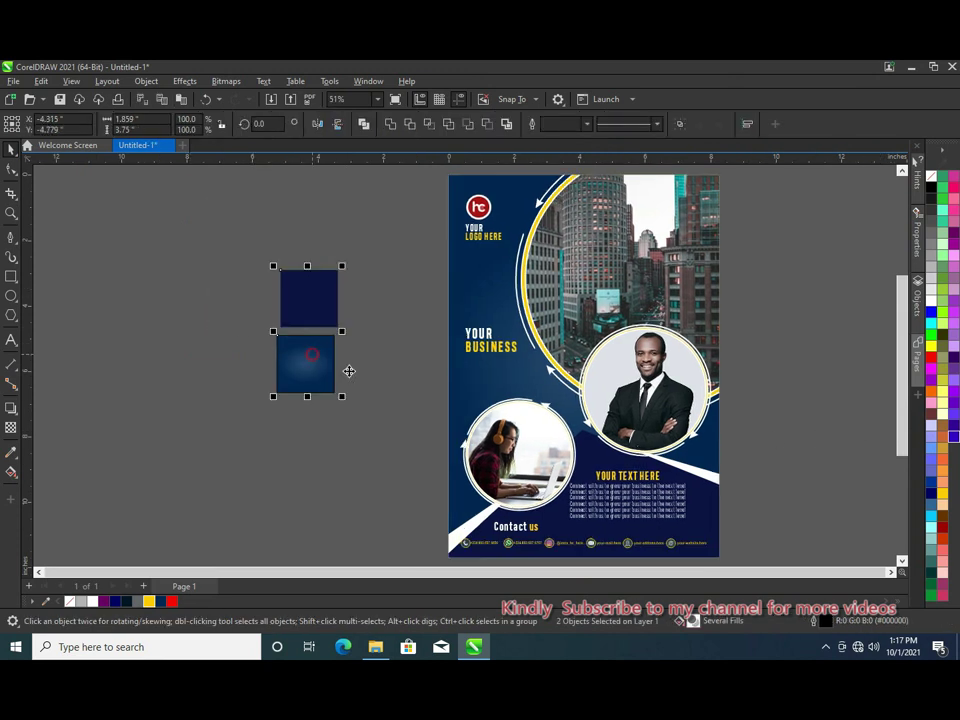
key(c)
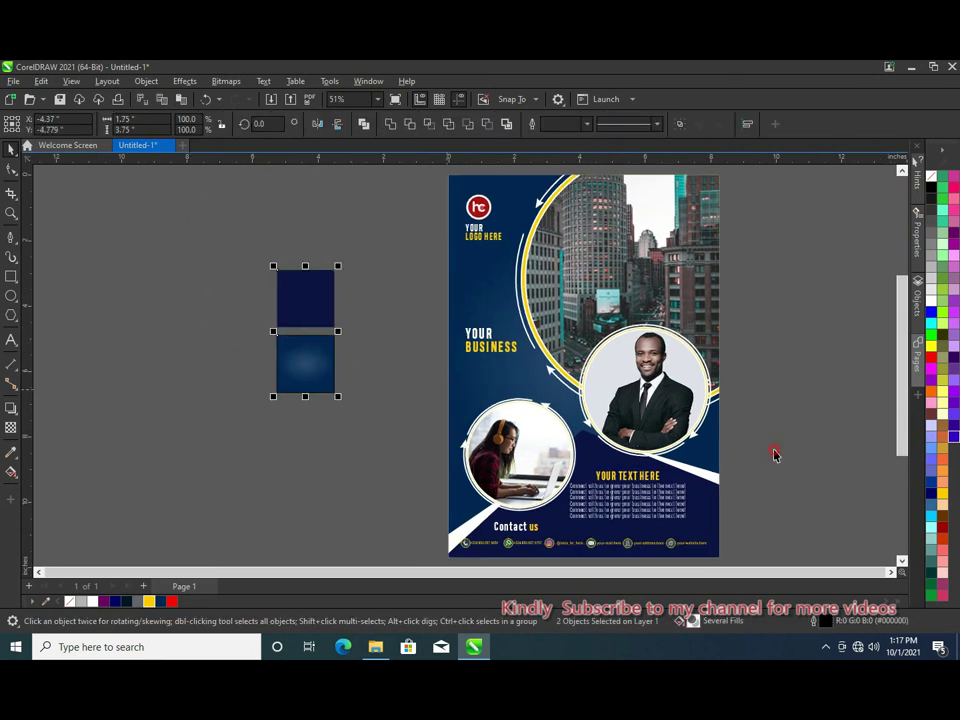
click(775, 455)
scroll(727, 401, right, 1)
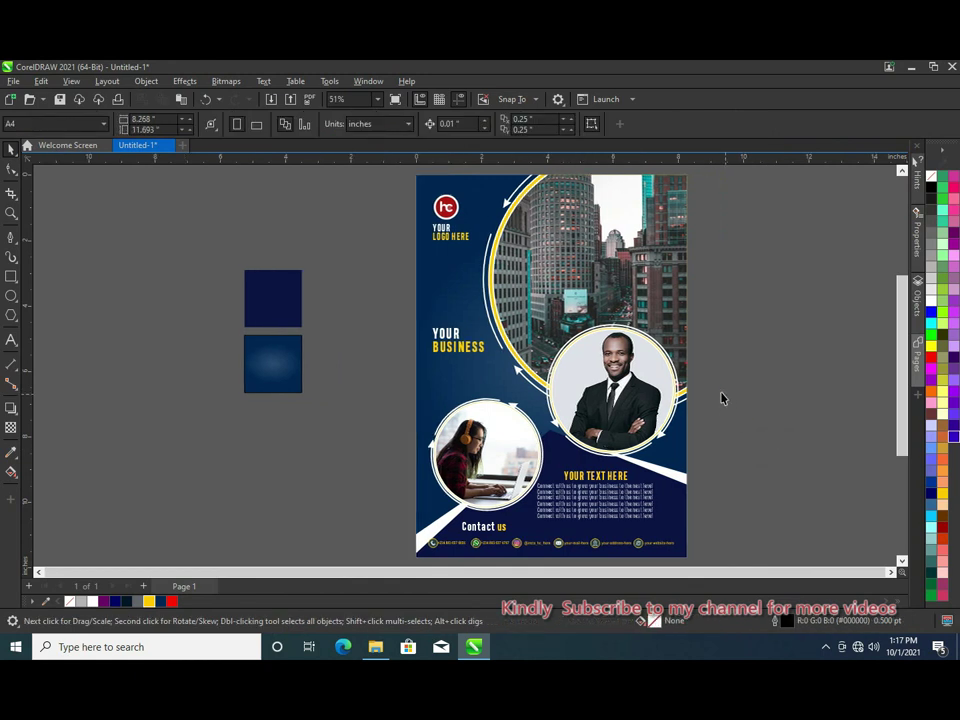